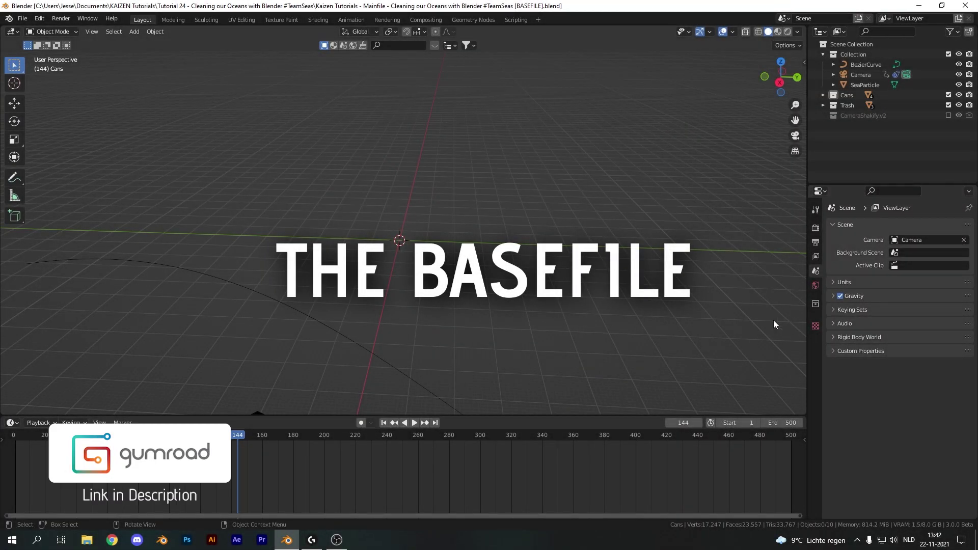
# - Examine the base scene, including the Bezier curve, the camera and the trash objects
pyautogui.scroll(-5, 633, 219)
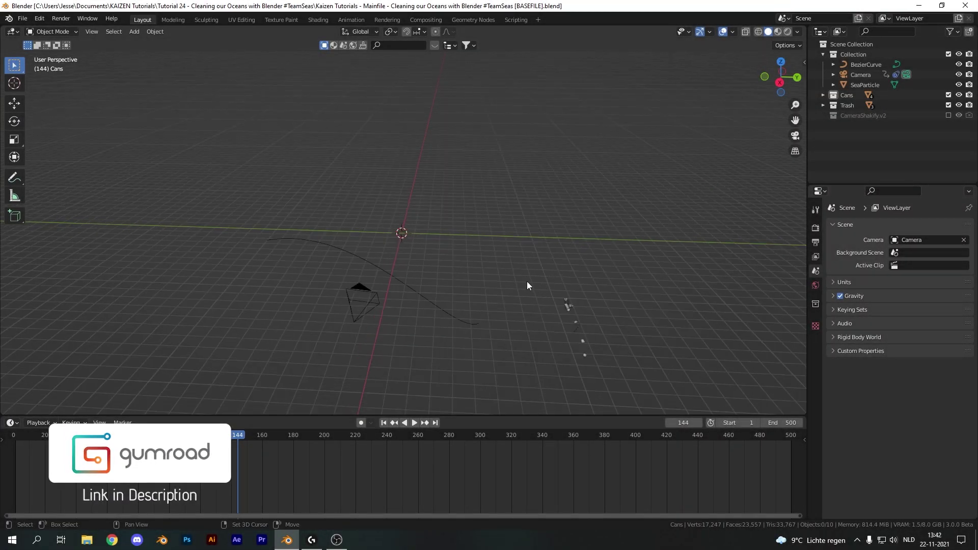
pyautogui.moveTo(526, 280); pyautogui.dragTo(500, 232, button='middle')
pyautogui.click(364, 214)
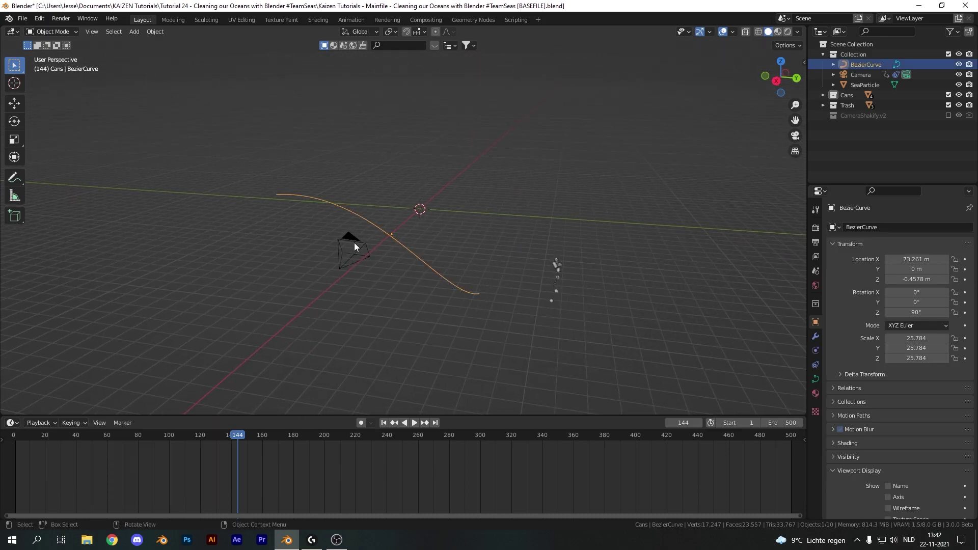
pyautogui.click(370, 253)
pyautogui.scroll(5, 504, 265)
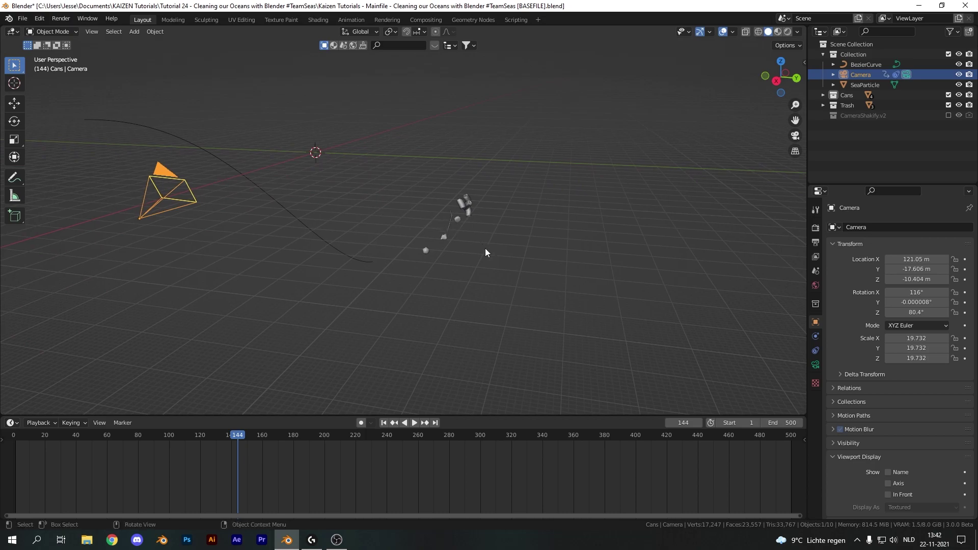
pyautogui.moveTo(530, 251); pyautogui.dragTo(480, 271, button='middle')
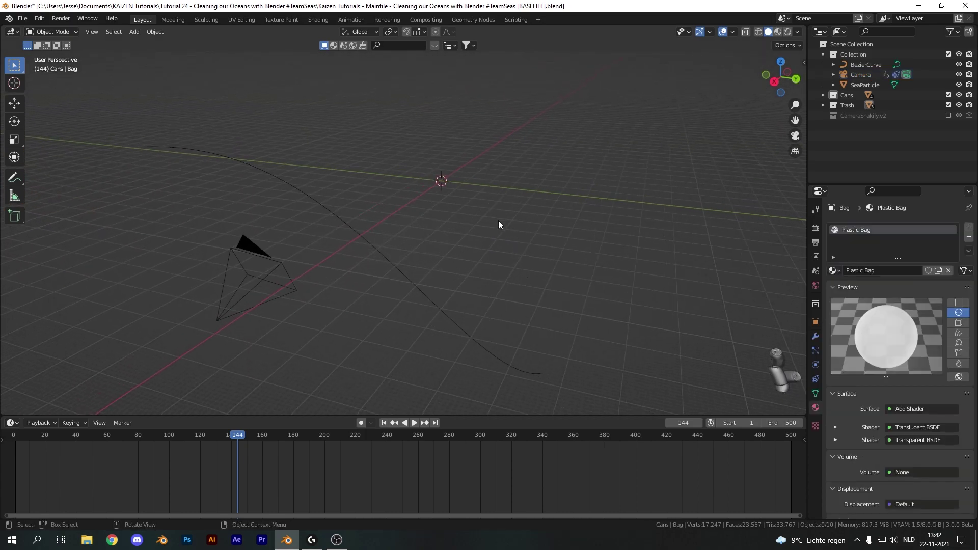
pyautogui.moveTo(499, 220); pyautogui.dragTo(545, 271, button='middle')
pyautogui.scroll(2, 469, 263)
pyautogui.keyDown('shift'); pyautogui.moveTo(484, 279); pyautogui.dragTo(523, 305, button='middle'); pyautogui.keyUp('shift')
# - Import the sea turtle FBX file from the Juvenile Green Sea Turtle asset folder
pyautogui.click(23, 18)
pyautogui.moveTo(46, 157)
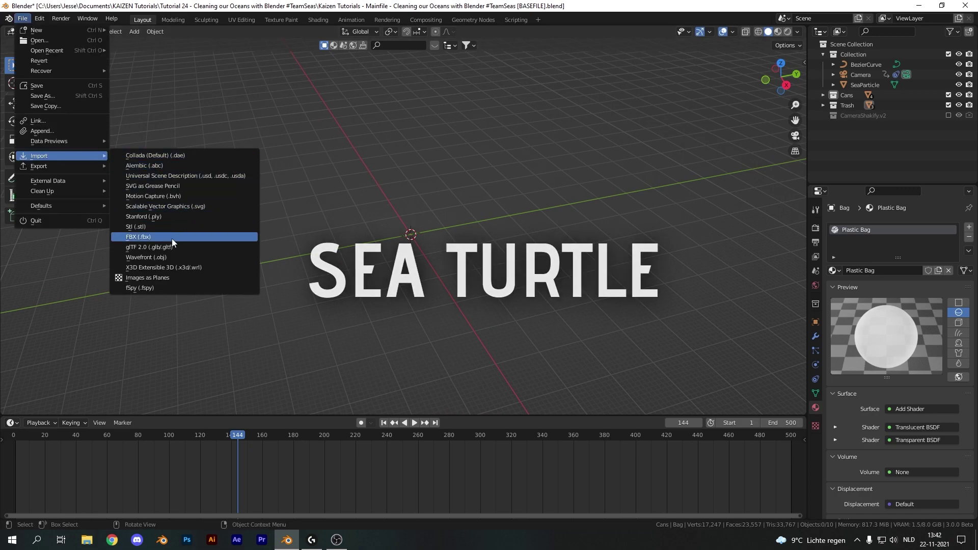
pyautogui.click(142, 236)
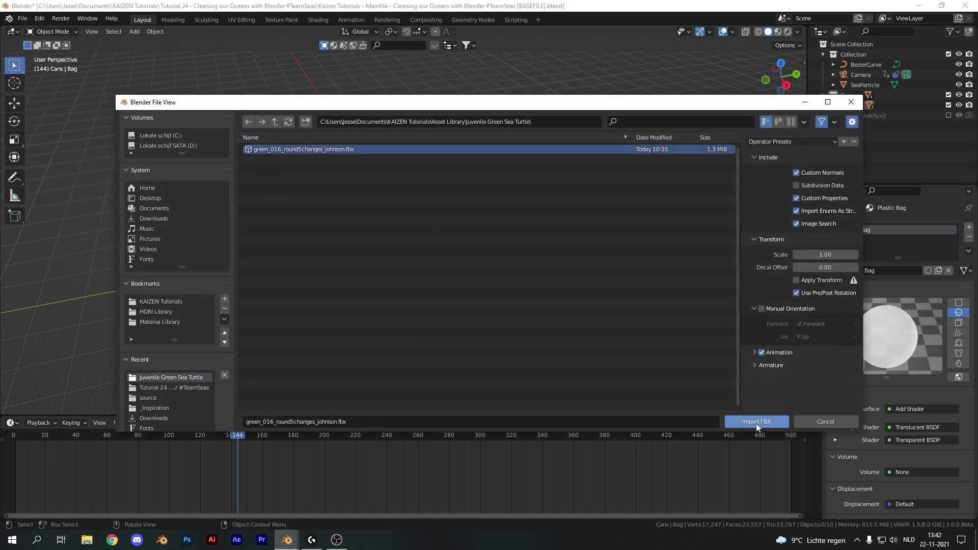
pyautogui.click(756, 421)
# - Move the imported turtle objects into Collection and rename the armature to Seaturtle
pyautogui.press('m')
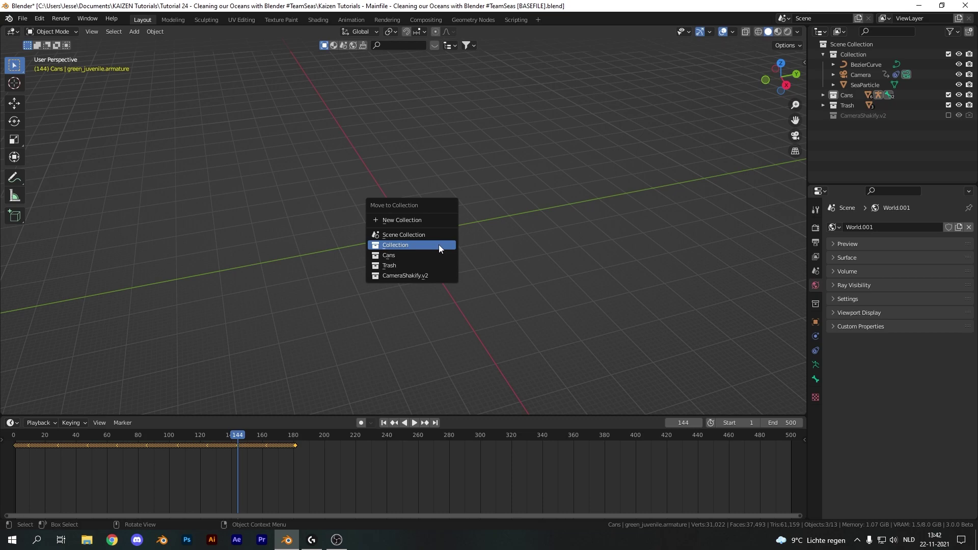
pyautogui.click(439, 247)
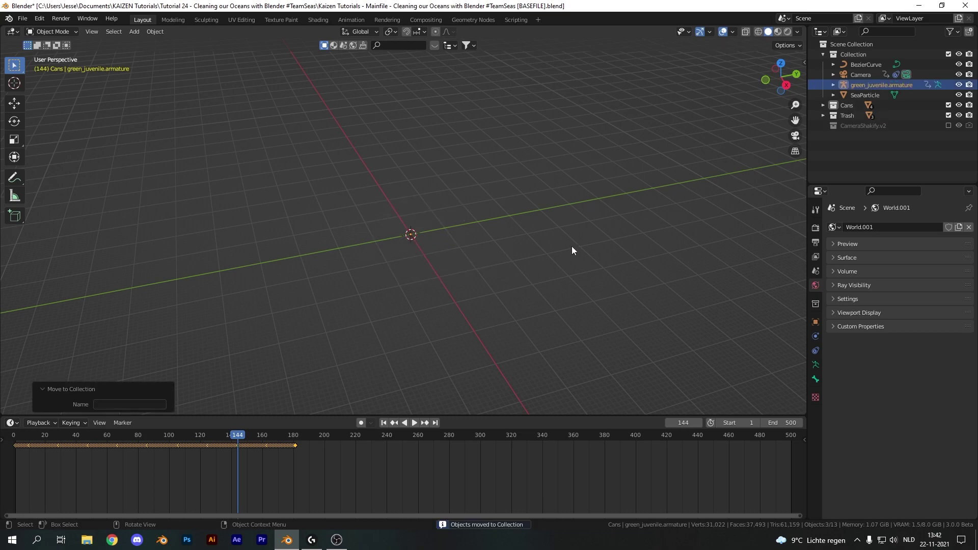
pyautogui.doubleClick(870, 85)
pyautogui.write('Seaturtle')
pyautogui.press('Return')
# - Clear the keyframes from the Seaturtle armature's scale, rotation and location channels
pyautogui.click(815, 322)
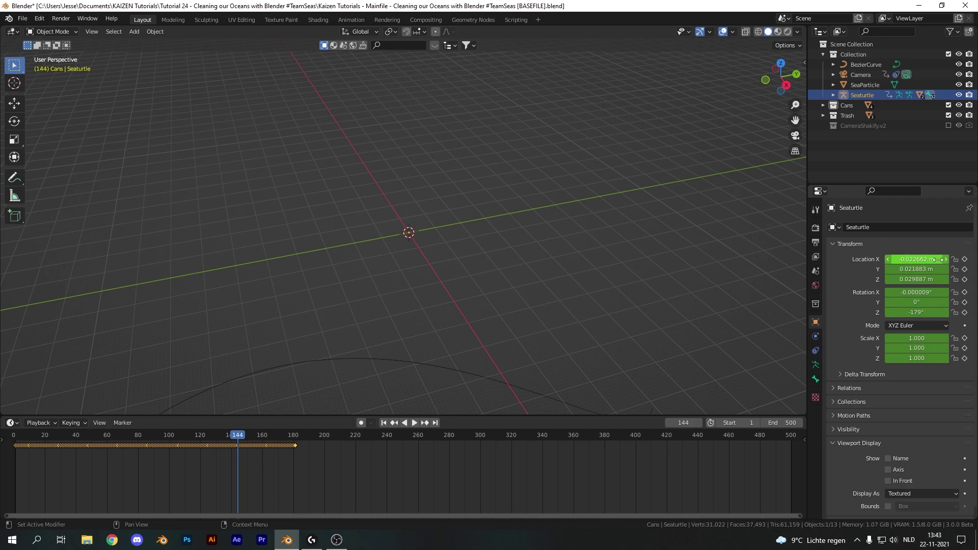
pyautogui.rightClick(918, 338)
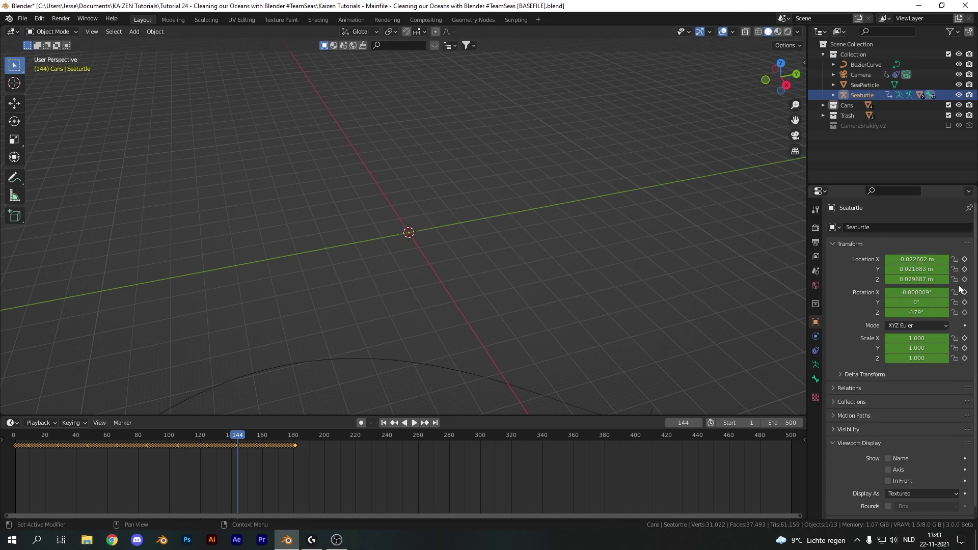
pyautogui.rightClick(912, 338)
pyautogui.click(912, 338)
pyautogui.rightClick(902, 292)
pyautogui.click(901, 292)
pyautogui.rightClick(919, 262)
pyautogui.click(901, 263)
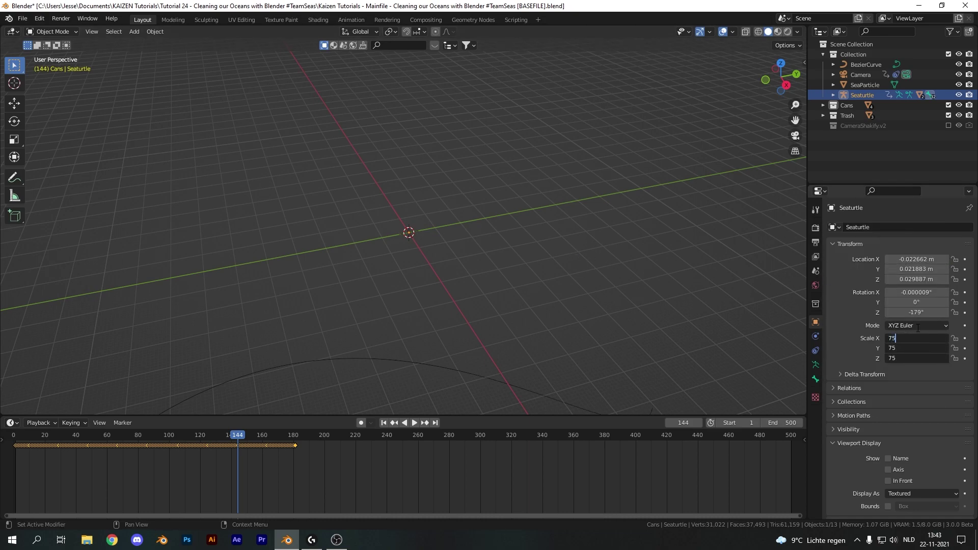
# - Set the Seaturtle's scale to 75 on all three axes and play its animation from frame 1
pyautogui.press('Return')
pyautogui.hotkey('shift', 'Left')
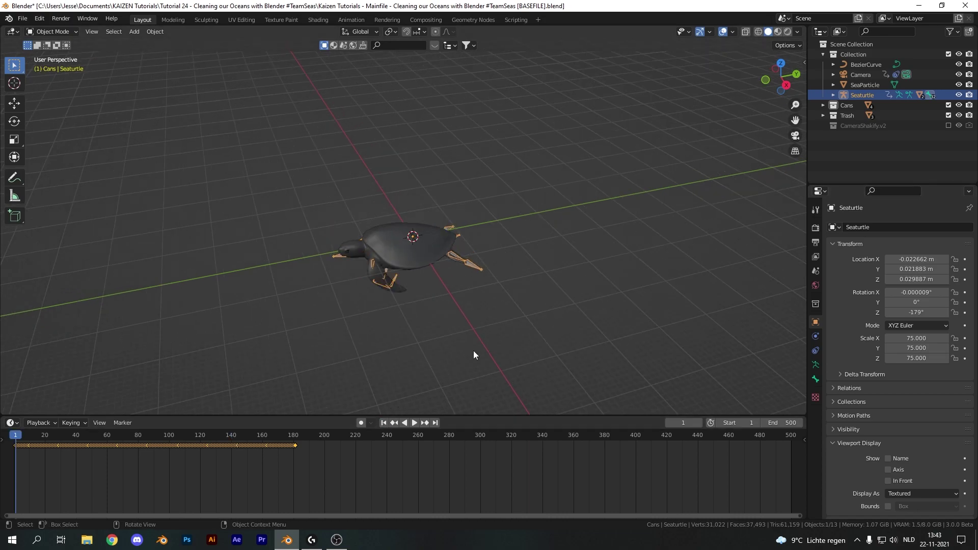
pyautogui.press('space')
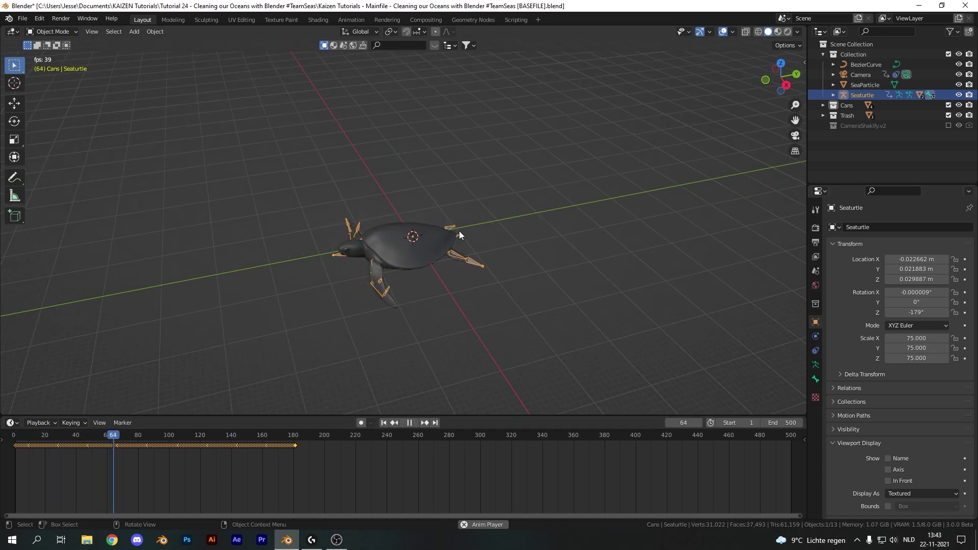
# - Move the Seaturtle freely around the viewport to test its positioning, and stop playback
pyautogui.press('g')
pyautogui.click(613, 172)
pyautogui.press('g')
pyautogui.click(449, 259)
pyautogui.press('g')
pyautogui.click(739, 330)
pyautogui.press('Escape')
# - Set the Seaturtle's location and rotation to 0 on all axes
pyautogui.write('0')
pyautogui.press('Return')
pyautogui.moveTo(917, 259); pyautogui.dragTo(918, 312)
pyautogui.press('Return')
# - Play the swim animation past its last keyframe and check the turtle from another angle
pyautogui.scroll(-3, 668, 185)
pyautogui.moveTo(657, 306); pyautogui.dragTo(613, 278, button='middle')
pyautogui.press('space')
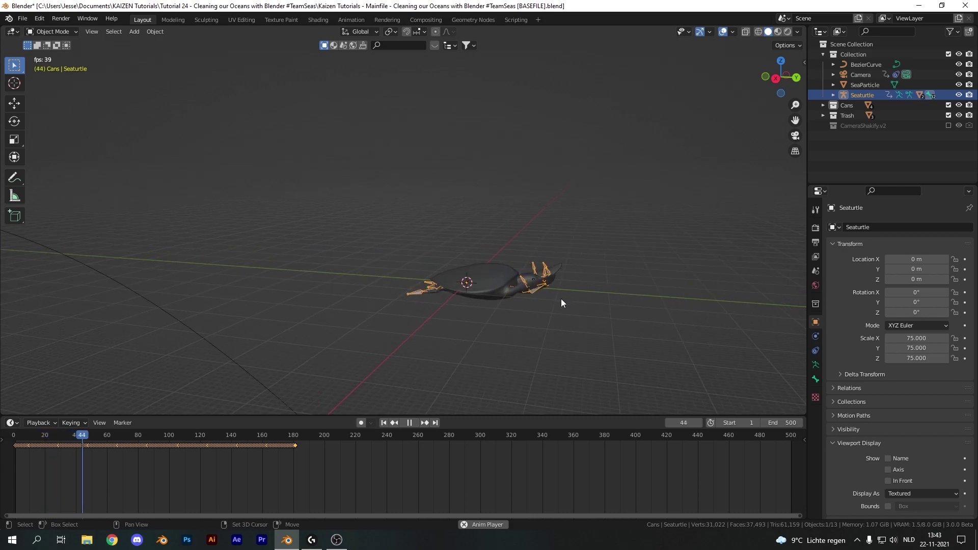
pyautogui.scroll(2, 561, 299)
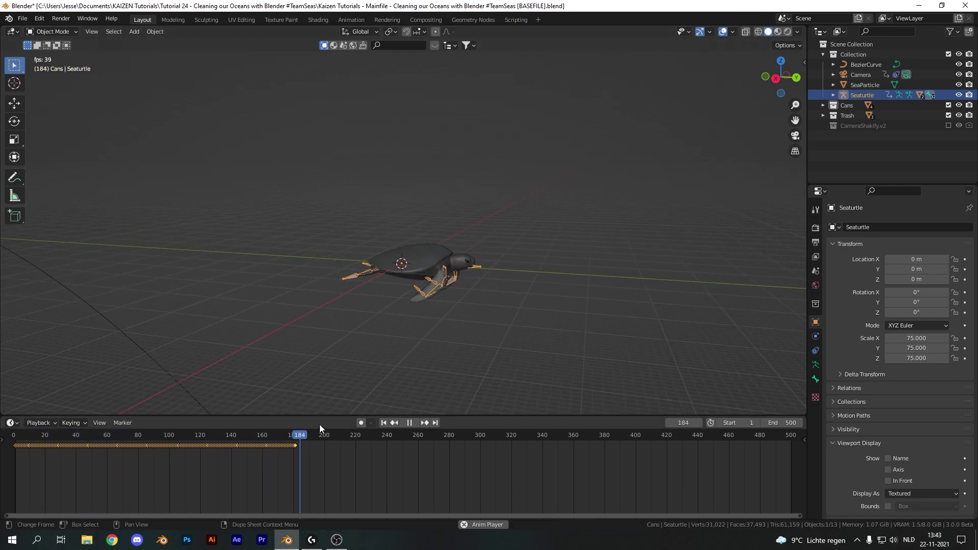
pyautogui.press('space')
# - Enlarge the timeline area, switch it to the Nonlinear Animation editor and push the Seaturtle's action down into a strip
pyautogui.moveTo(320, 416); pyautogui.dragTo(234, 281)
pyautogui.click(11, 296)
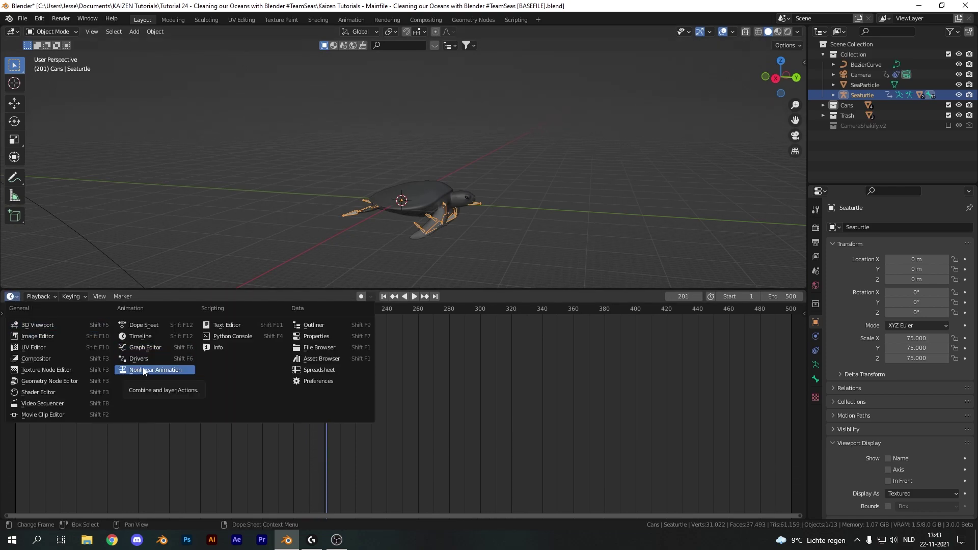
pyautogui.click(143, 368)
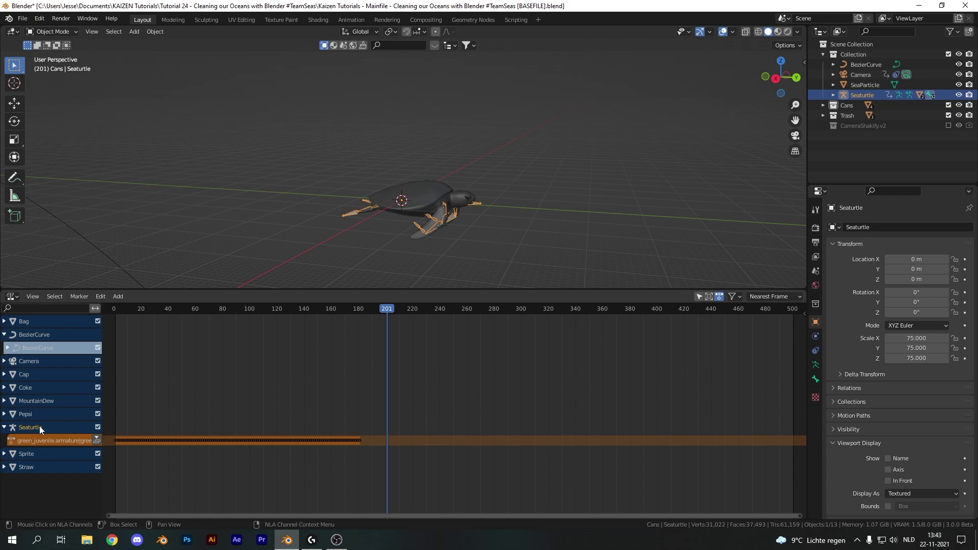
pyautogui.click(98, 441)
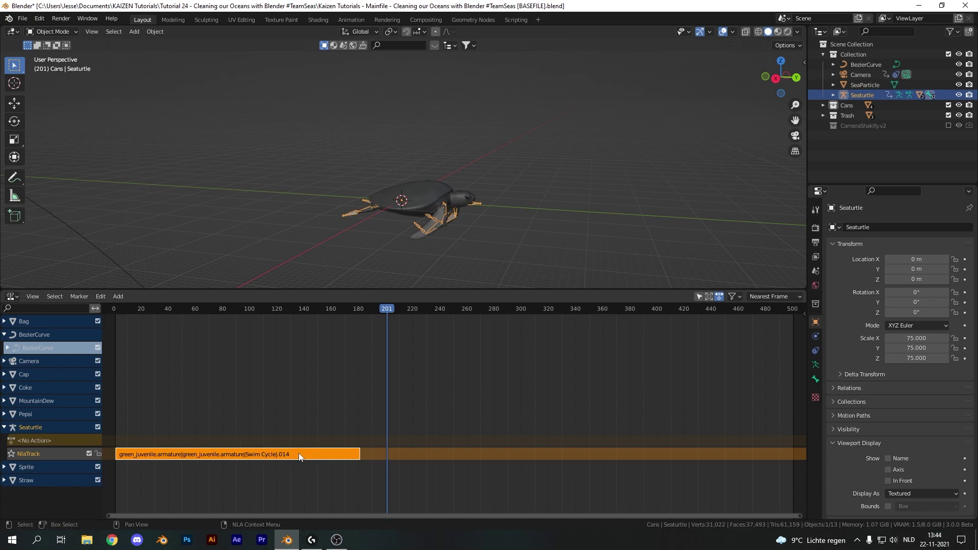
# - Duplicate the Swim Cycle strip twice, placing the copies end to end past frame 500, and play the result
pyautogui.hotkey('shift', 'd')
pyautogui.click(542, 475)
pyautogui.hotkey('shift', 'd')
pyautogui.click(789, 495)
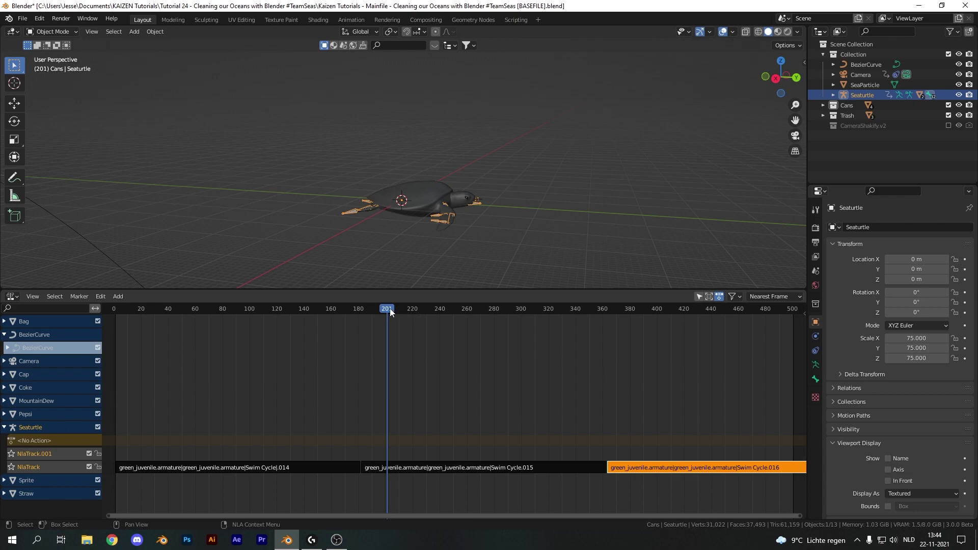
pyautogui.press('space')
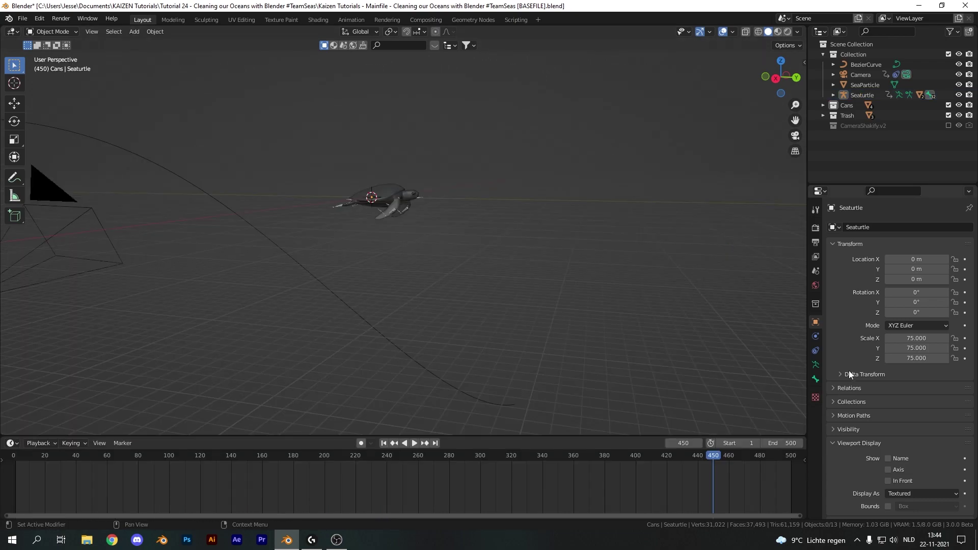
# - Add a Follow Path constraint to the Seaturtle with BezierCurve as its target
pyautogui.click(840, 95)
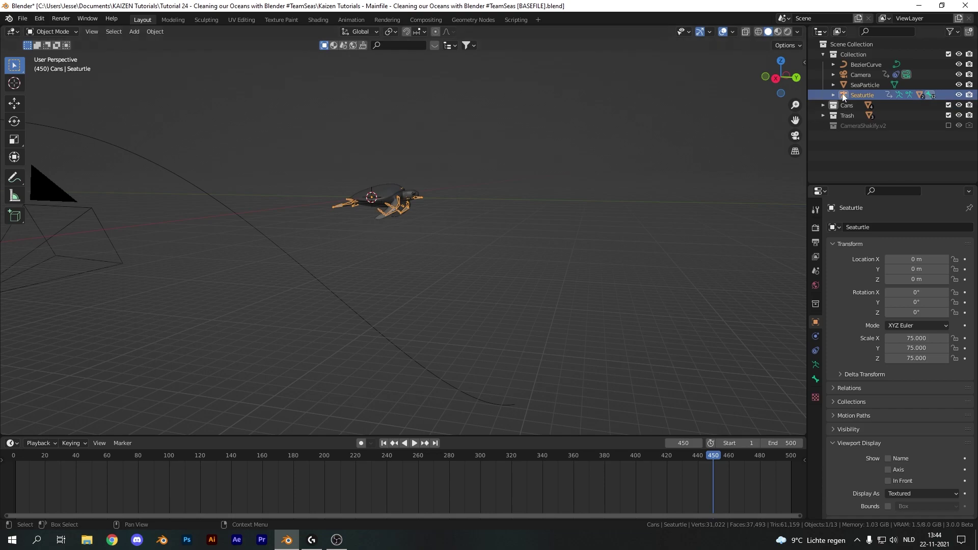
pyautogui.click(816, 350)
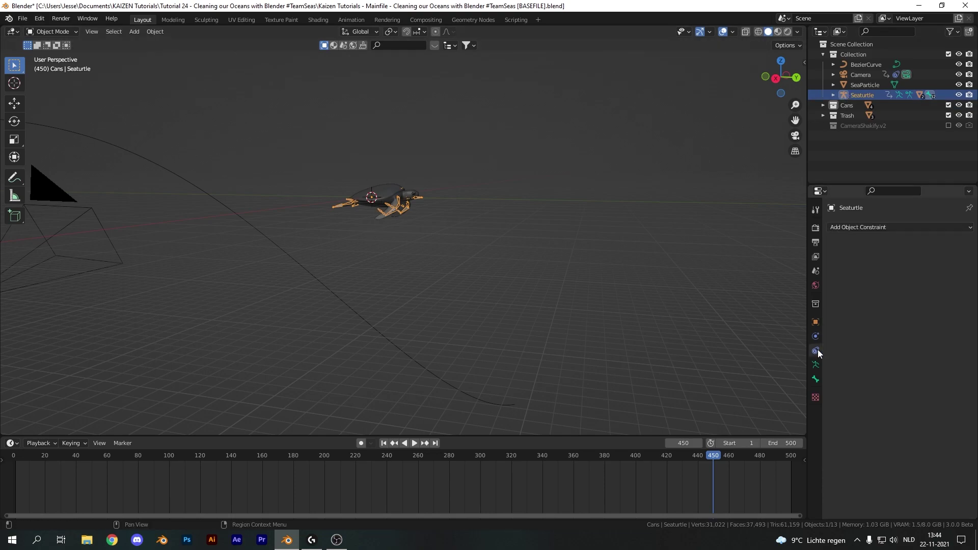
pyautogui.click(901, 227)
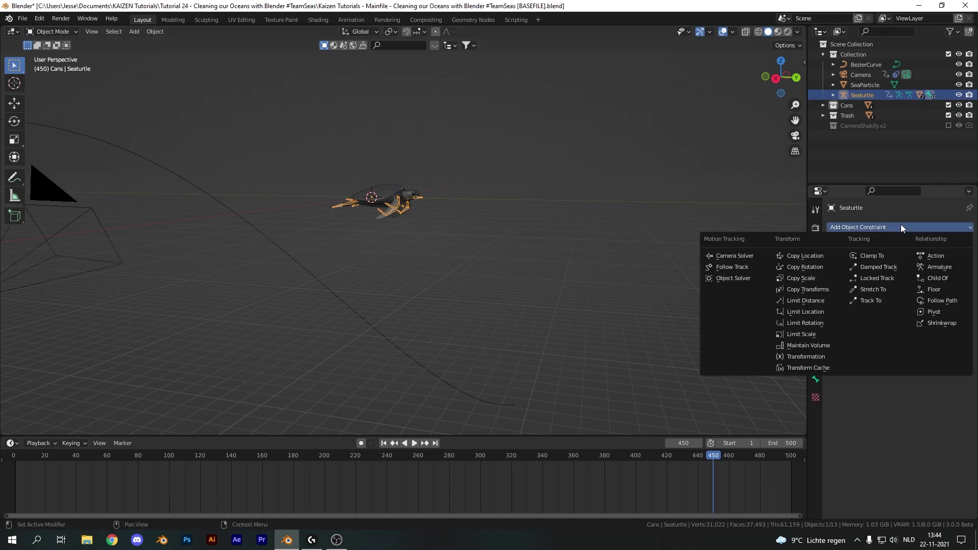
pyautogui.click(950, 300)
pyautogui.click(954, 259)
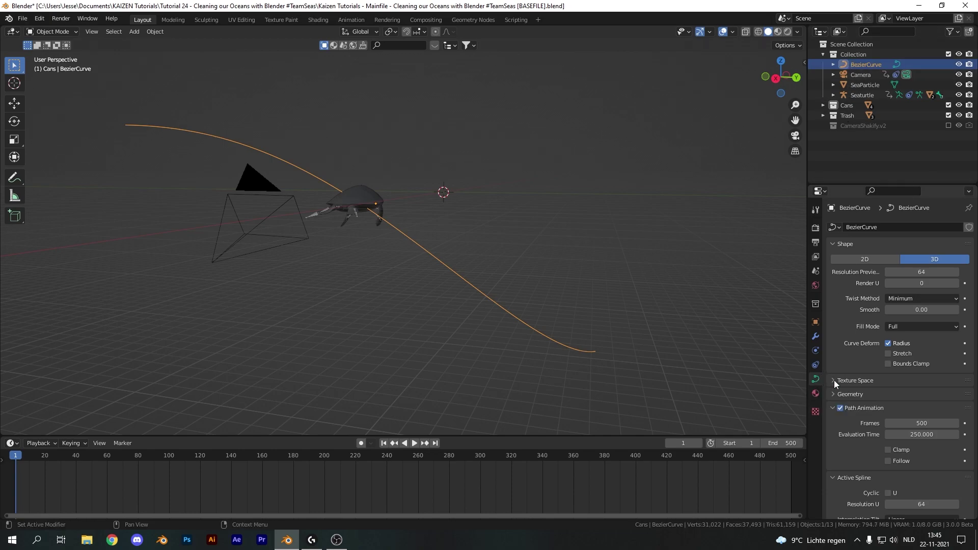
# - Set the BezierCurve's path animation Evaluation Time to 1 and keyframe it at frame 1
pyautogui.scroll(-5, 838, 381)
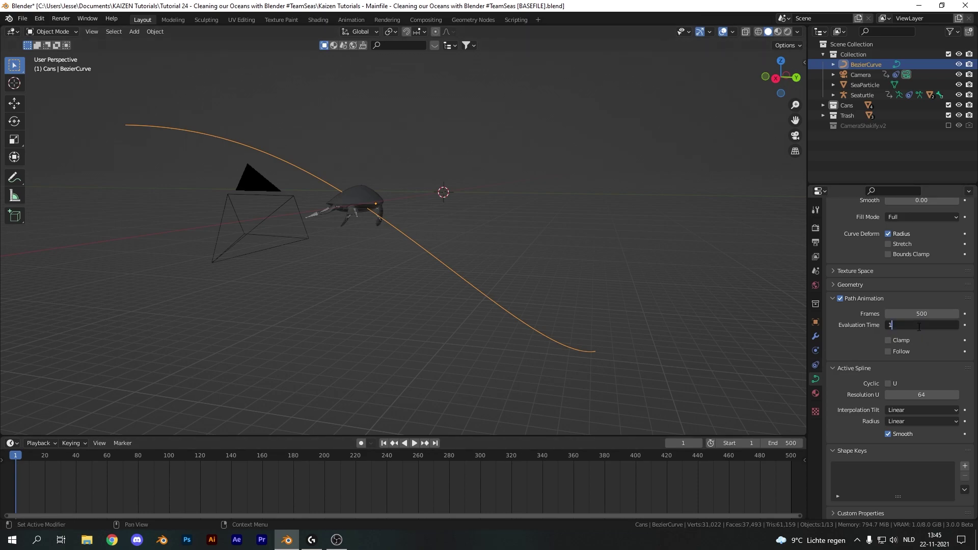
pyautogui.press('Return')
pyautogui.press('i')
# - At frame 500, set the BezierCurve's Evaluation Time to 250 and keyframe it
pyautogui.click(791, 456)
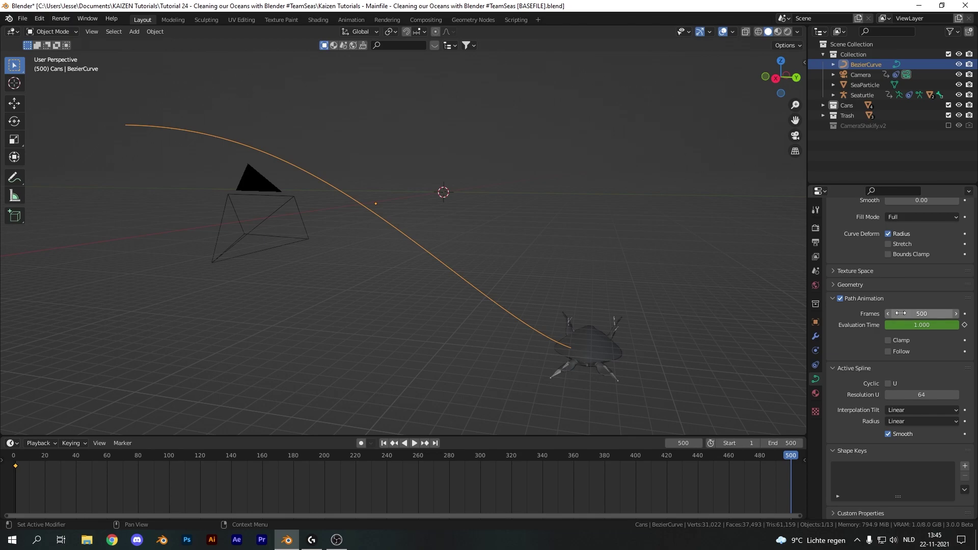
pyautogui.doubleClick(917, 325)
pyautogui.press('Return')
pyautogui.press('i')
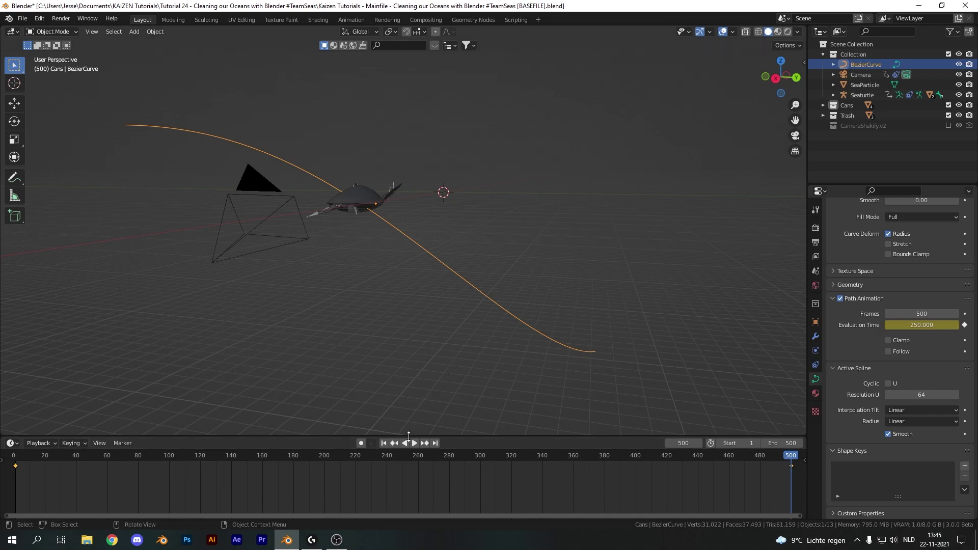
# - Play the animation to check the turtle's movement along the curve
pyautogui.moveTo(432, 459); pyautogui.dragTo(793, 468)
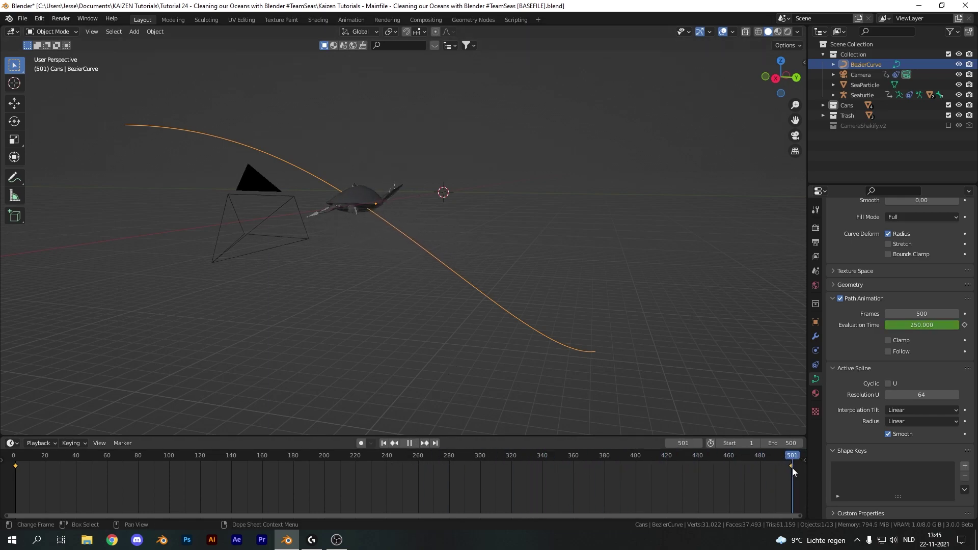
pyautogui.click(394, 443)
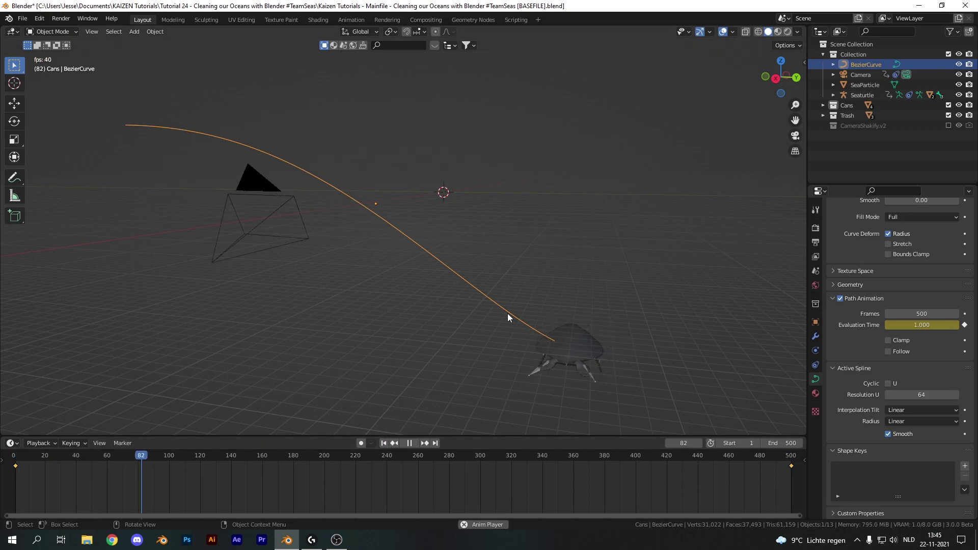
pyautogui.press('space')
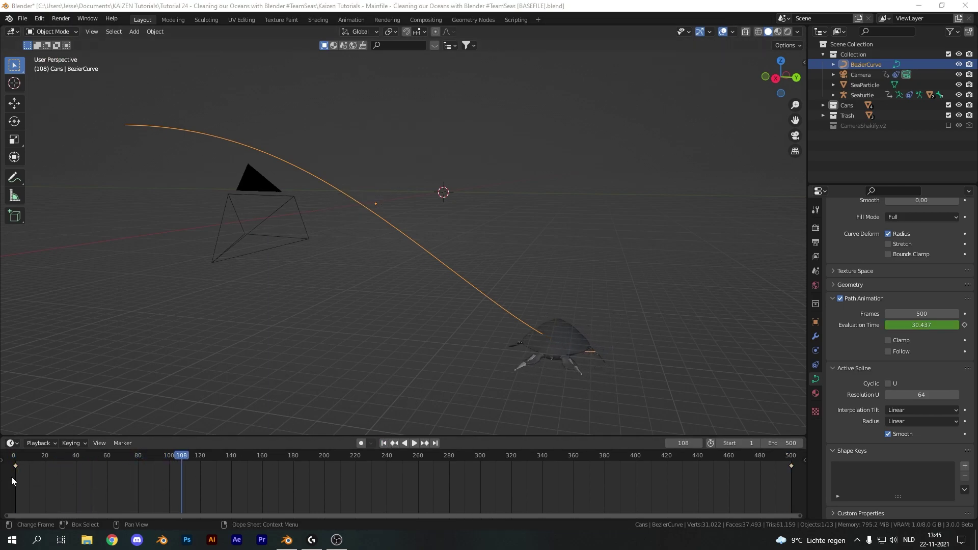
# - Set both Evaluation Time keyframes to Linear interpolation with the Ease In and Out easing type
pyautogui.moveTo(12, 481); pyautogui.dragTo(795, 469)
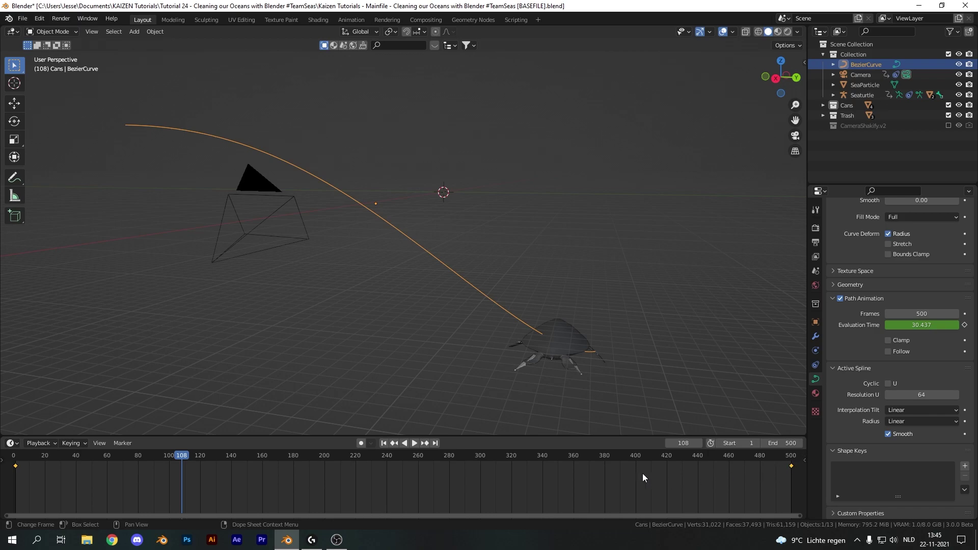
pyautogui.press('t')
pyautogui.click(449, 461)
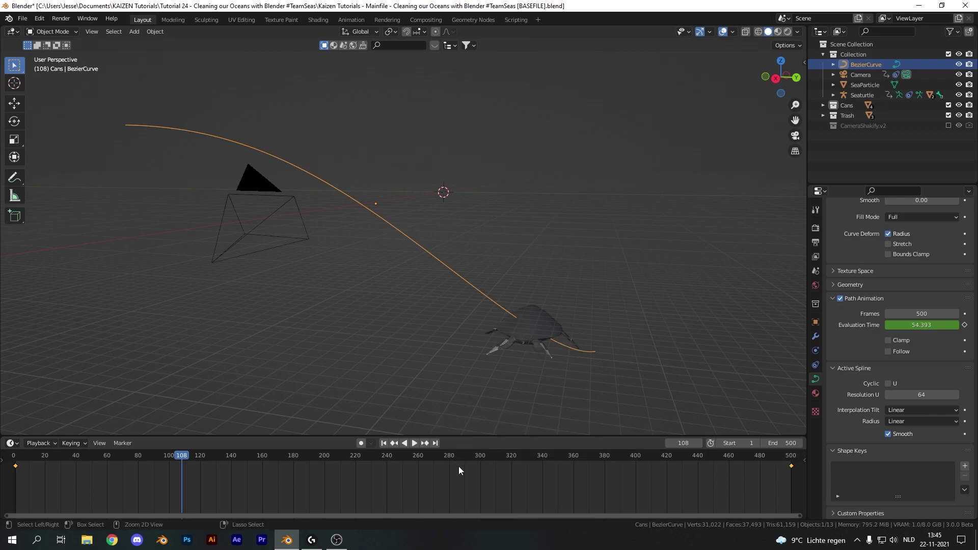
pyautogui.hotkey('ctrl', 'e')
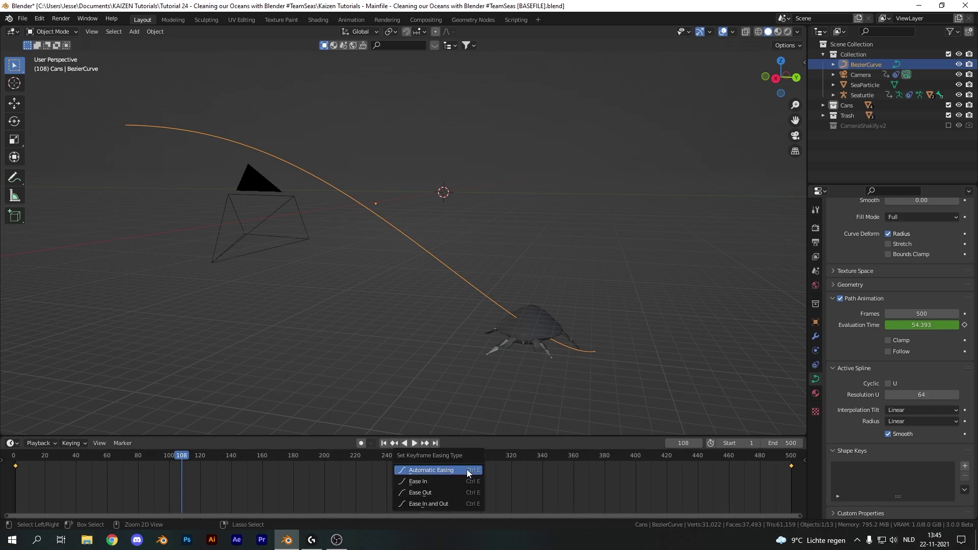
pyautogui.click(446, 504)
# - Replay the path animation from the first frame to review the turtle's speed
pyautogui.click(386, 444)
pyautogui.press('space')
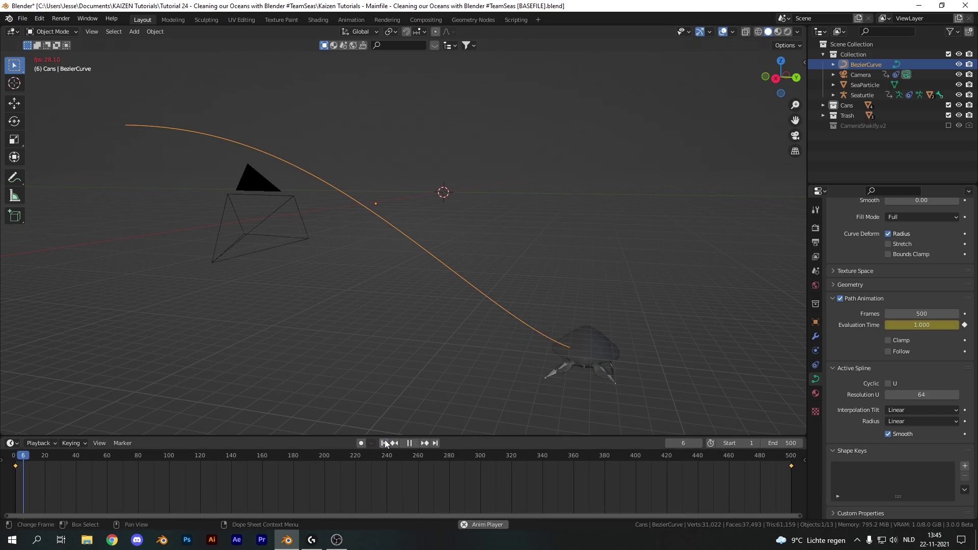
pyautogui.press('Escape')
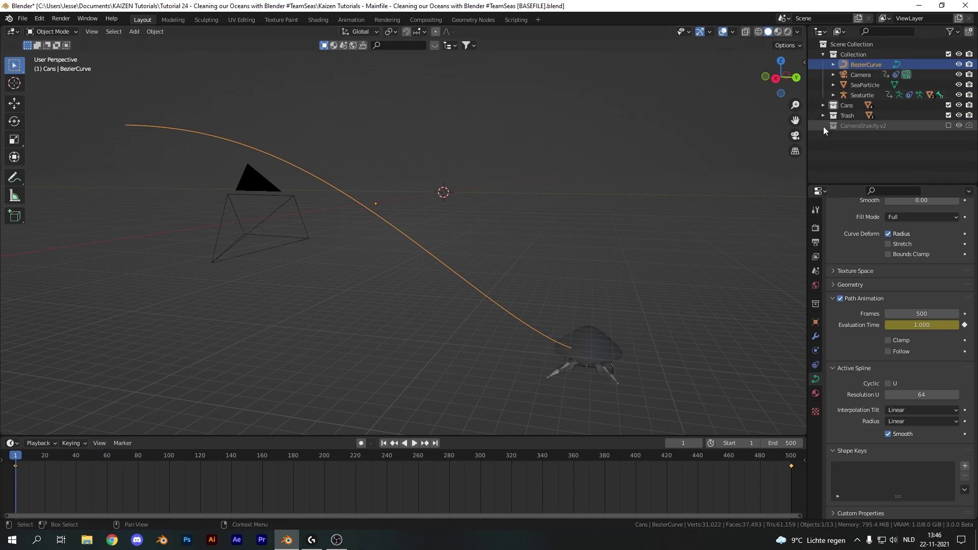
# - Enable Follow Curve in the Seaturtle's Follow Path constraint
pyautogui.click(862, 95)
pyautogui.click(816, 350)
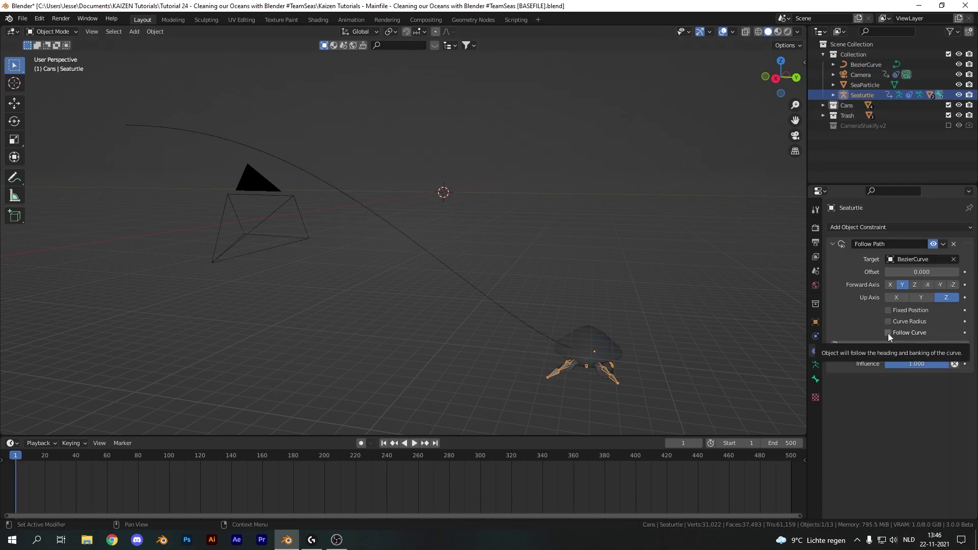
pyautogui.click(889, 332)
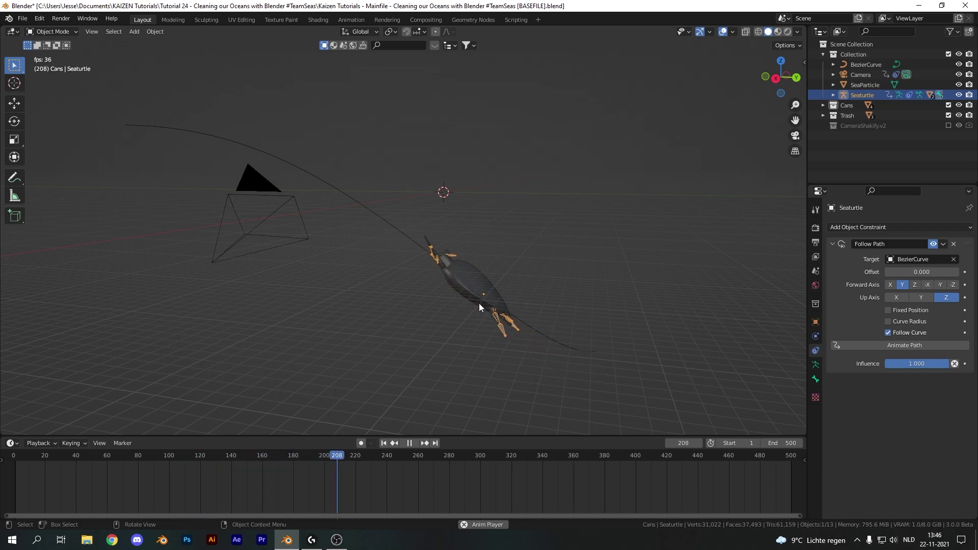
# - Inspect the turtle's orientation as it follows the curve during playback, and stop the animation
pyautogui.scroll(5, 462, 281)
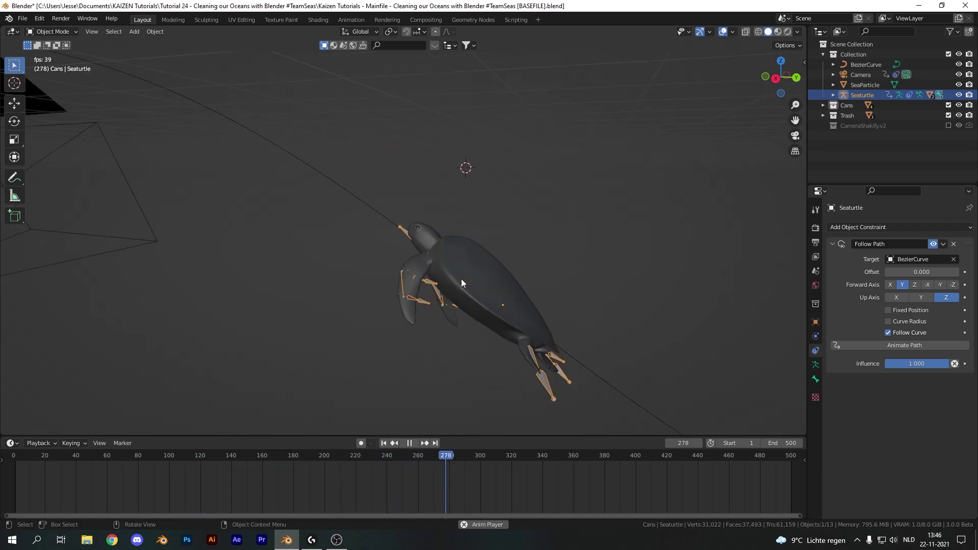
pyautogui.scroll(-5, 461, 284)
pyautogui.press('space')
pyautogui.moveTo(482, 246); pyautogui.dragTo(453, 250, button='middle')
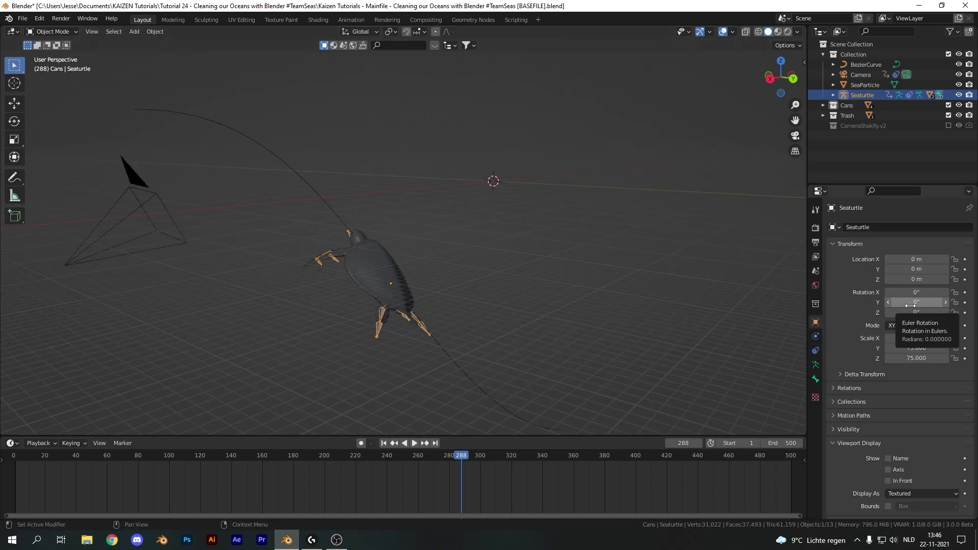
# - Insert a single keyframe on the Seaturtle's Y rotation at frame 1
pyautogui.moveTo(916, 302)
pyautogui.mouseDown()
pyautogui.moveTo(888, 302)
pyautogui.moveTo(918, 302)
pyautogui.mouseUp()
pyautogui.hotkey('shift', 'Left')
pyautogui.rightClick(912, 302)
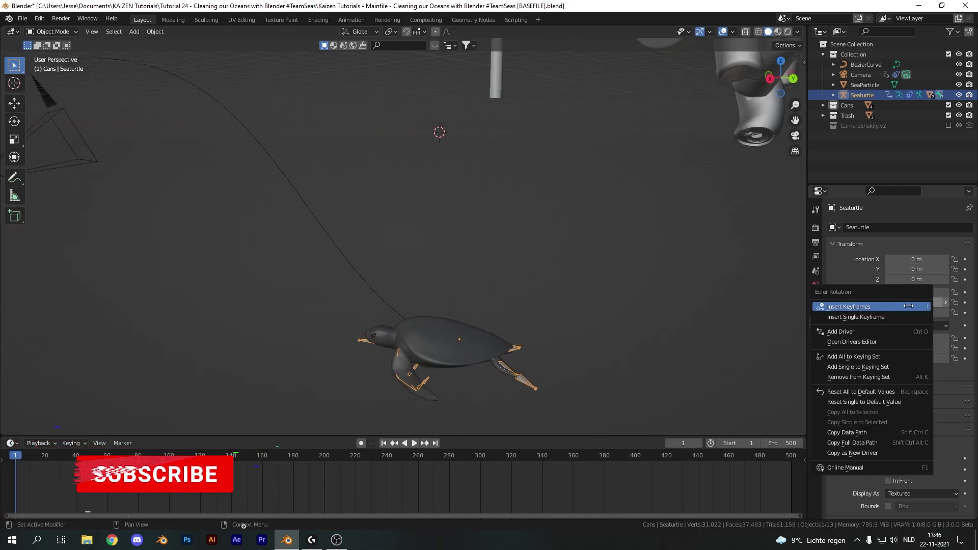
pyautogui.click(861, 317)
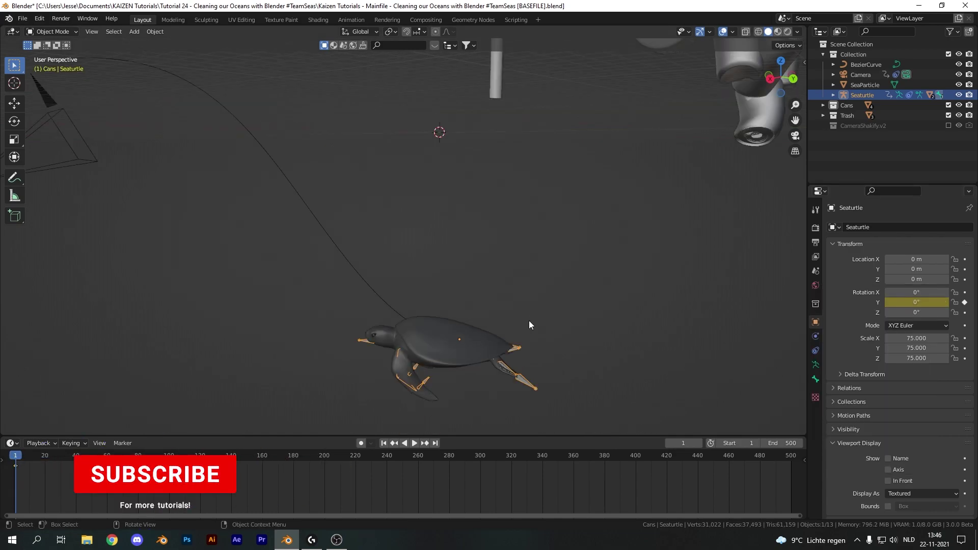
# - Turn the enlarged timeline area into a Graph Editor and add a Noise modifier to the Y Euler Rotation curve
pyautogui.moveTo(528, 318); pyautogui.dragTo(109, 431, button='middle')
pyautogui.moveTo(130, 437); pyautogui.dragTo(136, 380)
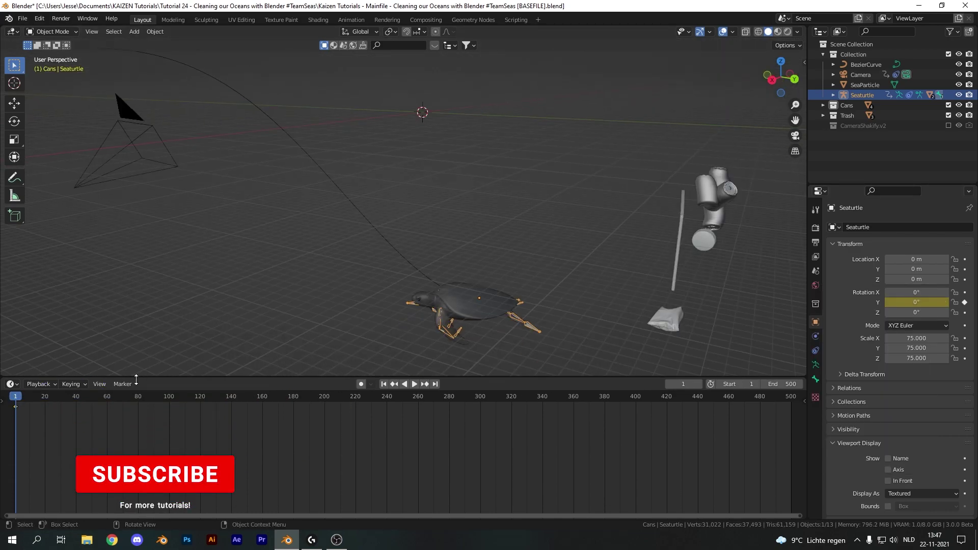
pyautogui.click(12, 385)
pyautogui.click(171, 436)
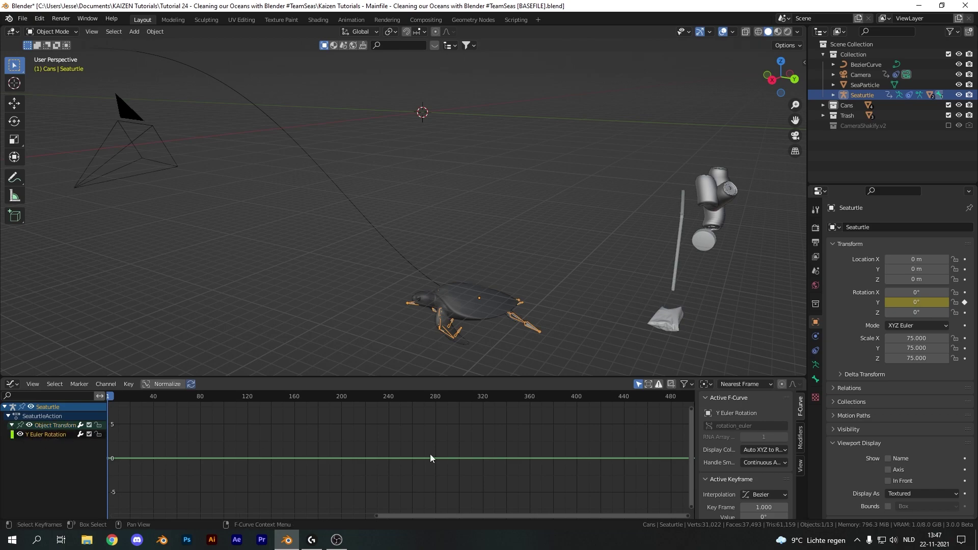
pyautogui.click(802, 444)
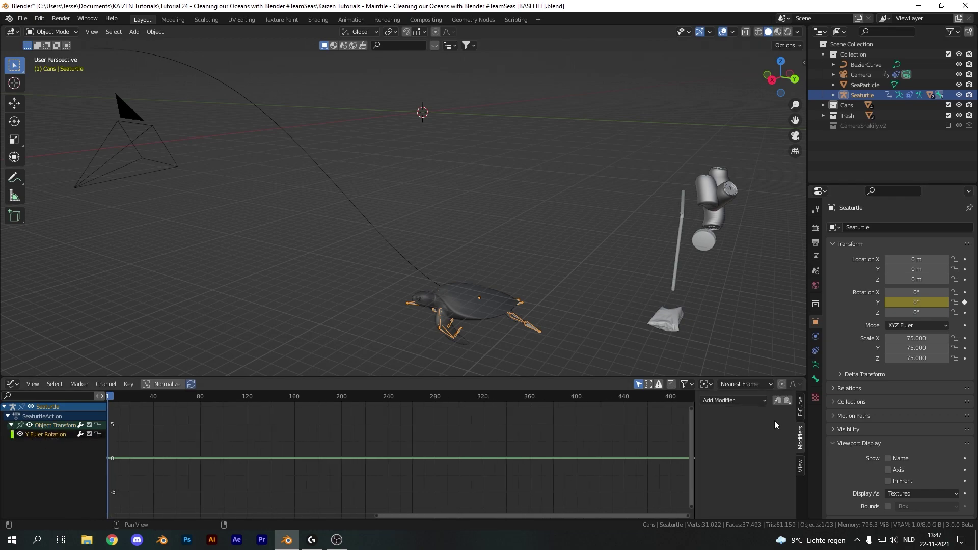
pyautogui.click(753, 401)
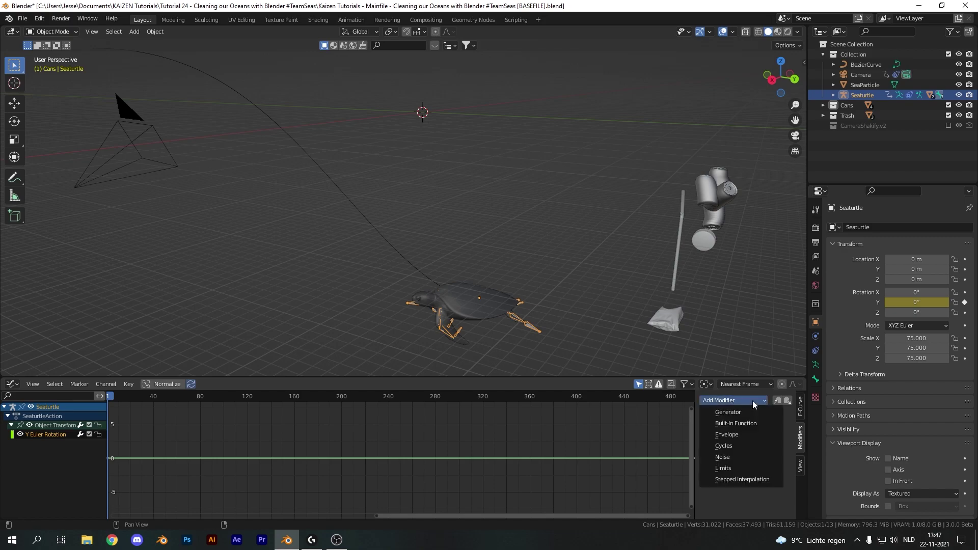
pyautogui.click(732, 458)
# - Set the Noise modifier's scale to 250 and strength to 1.5, and play the animation
pyautogui.click(760, 445)
pyautogui.write('25')
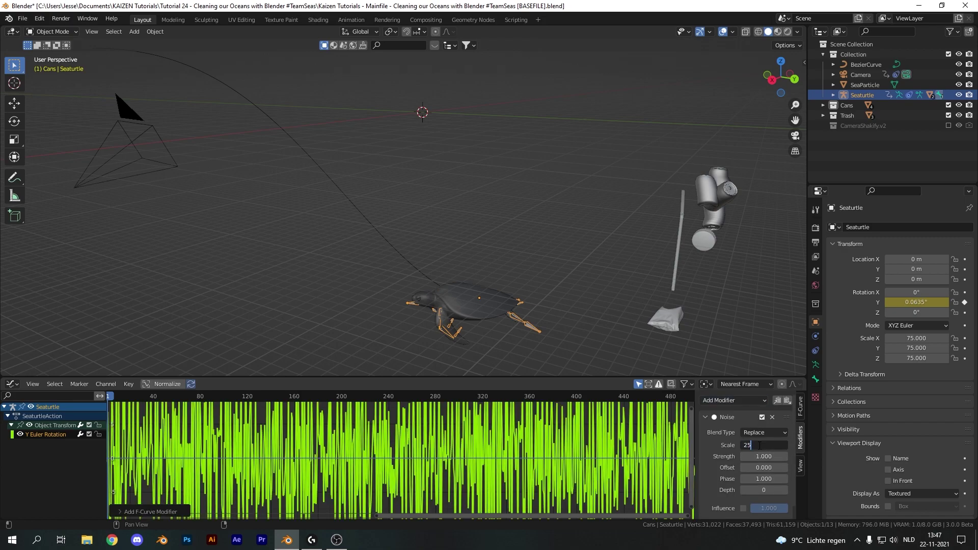
pyautogui.write('0')
pyautogui.press('Return')
pyautogui.click(764, 457)
pyautogui.write('1.5')
pyautogui.press('Return')
pyautogui.press('space')
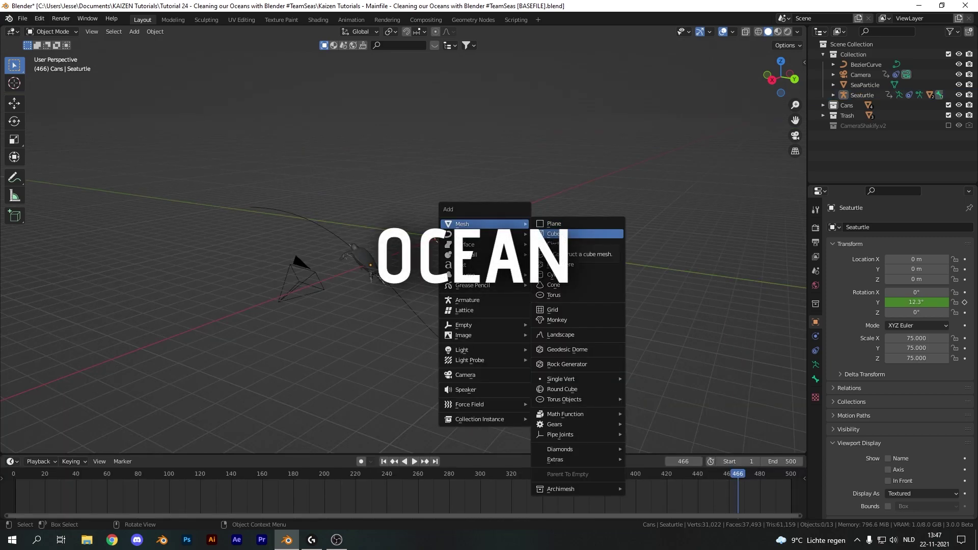
# - Add a cube, move it to the main Collection, and rename it Volume
pyautogui.click(553, 234)
pyautogui.press('m')
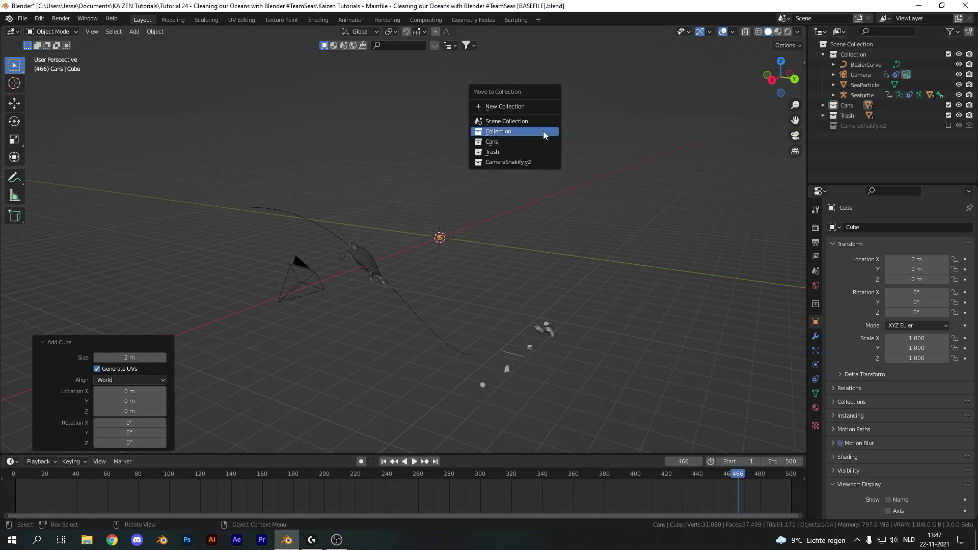
pyautogui.click(533, 131)
pyautogui.doubleClick(858, 85)
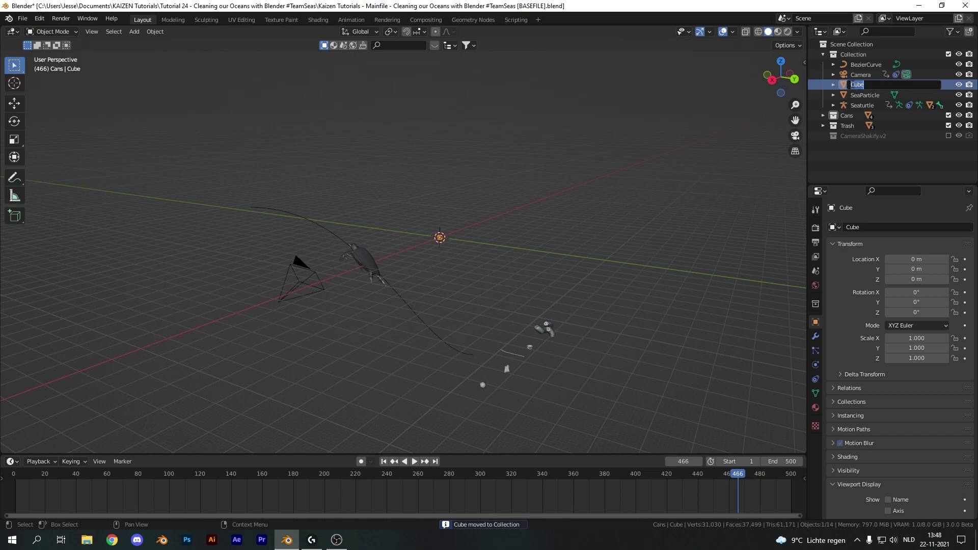
pyautogui.write('Volume')
pyautogui.press('Return')
# - Scale the Volume cube uniformly by about 61.6 in front view
pyautogui.press('KP_1')
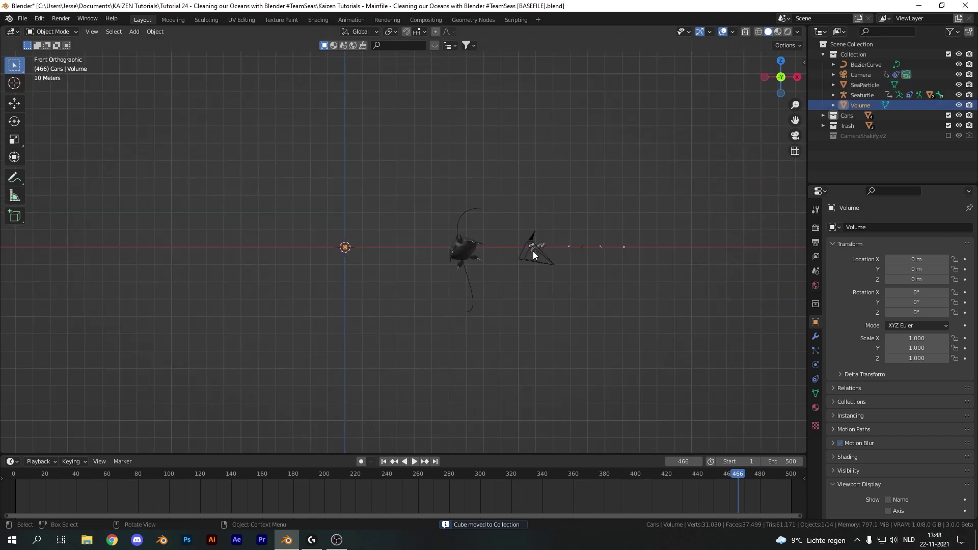
pyautogui.press('s')
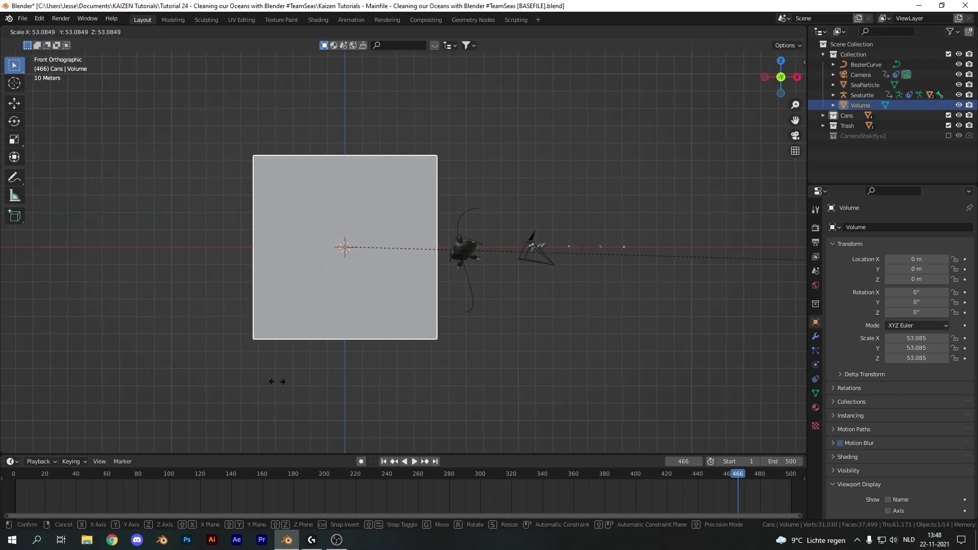
pyautogui.click(485, 271)
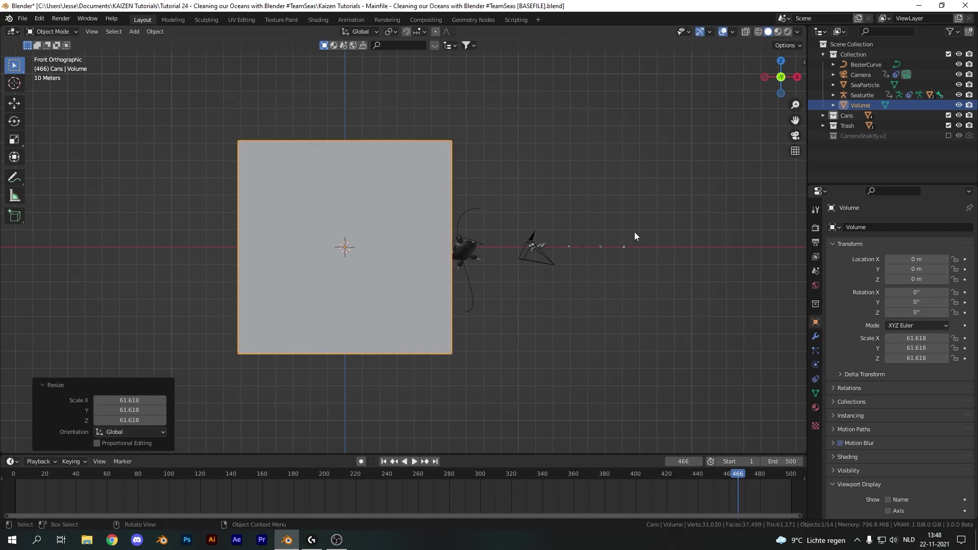
# - Widen the Volume cube in X and Y only, by a factor of about 3.26, so it surrounds the turtle and camera
pyautogui.press('KP_7')
pyautogui.scroll(-5, 558, 290)
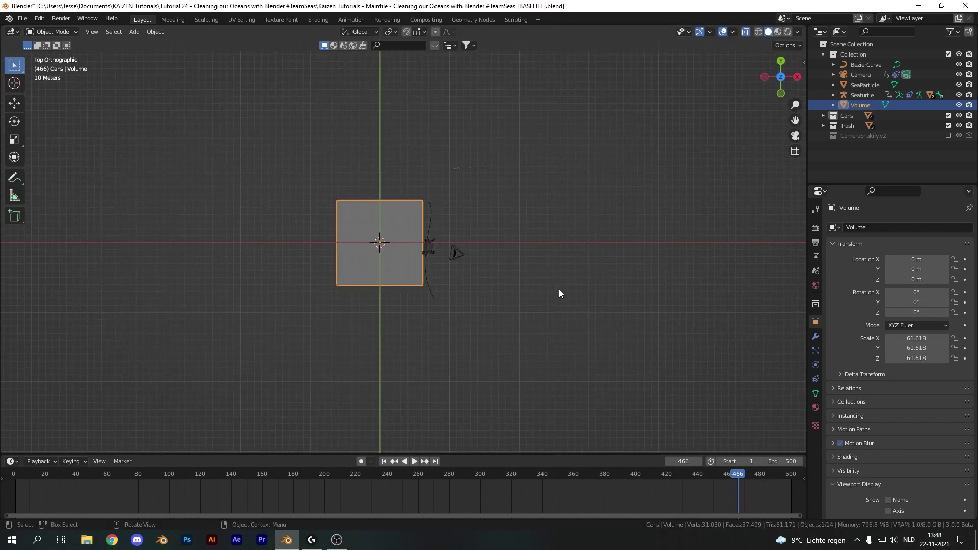
pyautogui.press('s')
pyautogui.hotkey('shift', 'z')
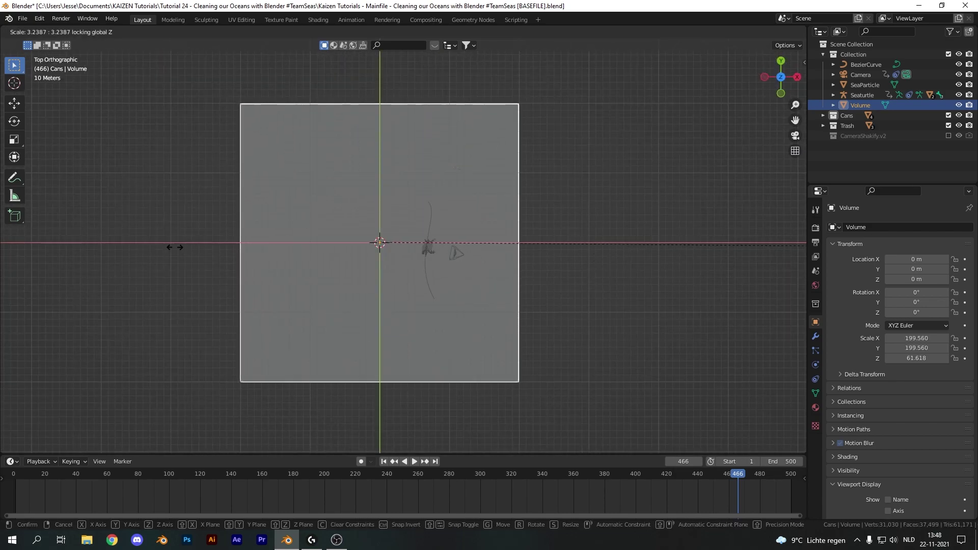
pyautogui.click(178, 247)
pyautogui.moveTo(192, 249); pyautogui.dragTo(353, 279, button='middle')
# - Give the camera a Track To constraint targeting the Seaturtle with influence 0.5, and play the camera view from frame 1
pyautogui.press('KP_0')
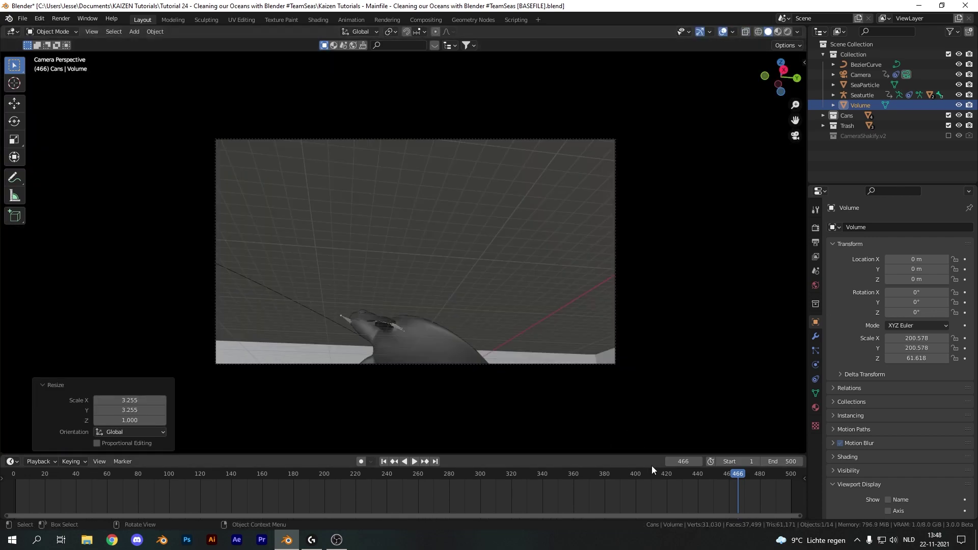
pyautogui.click(385, 461)
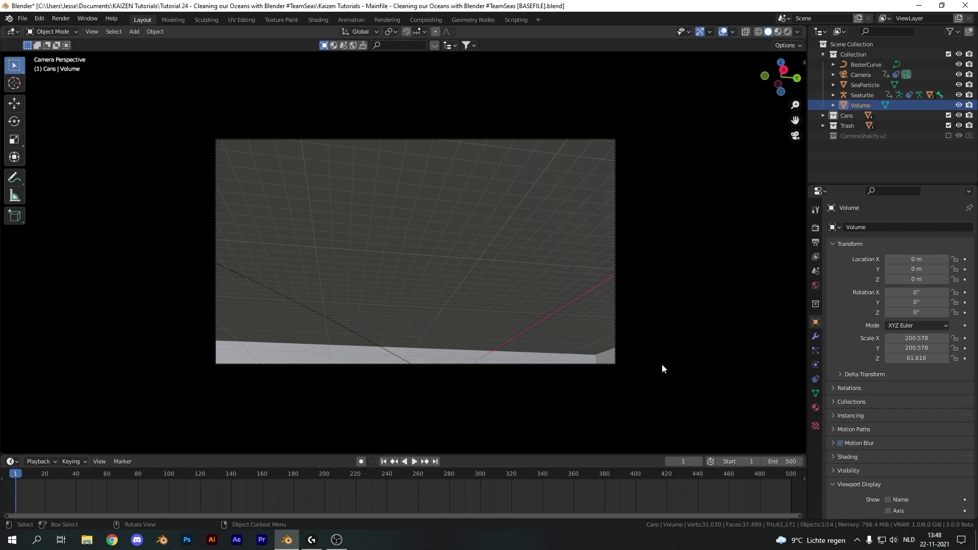
pyautogui.click(906, 75)
pyautogui.click(815, 322)
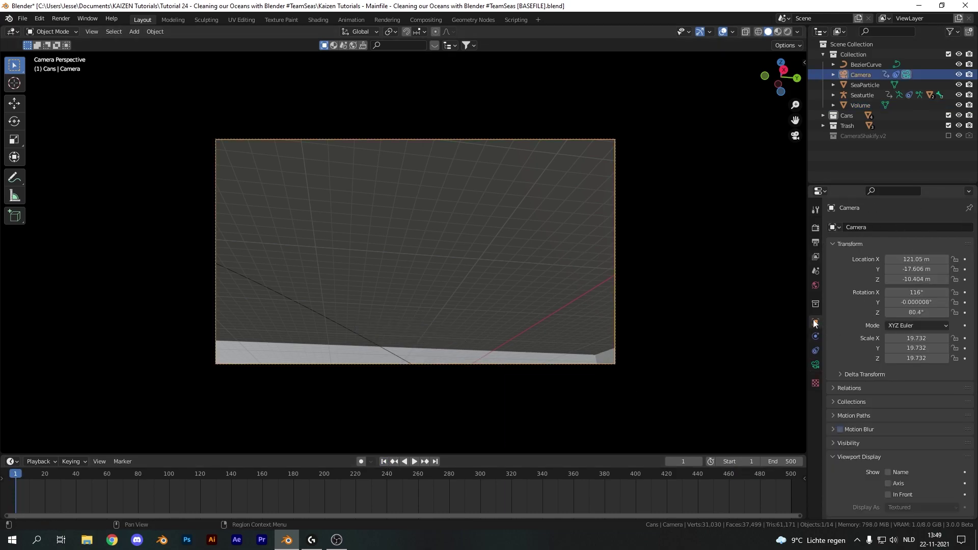
pyautogui.click(815, 351)
pyautogui.click(901, 227)
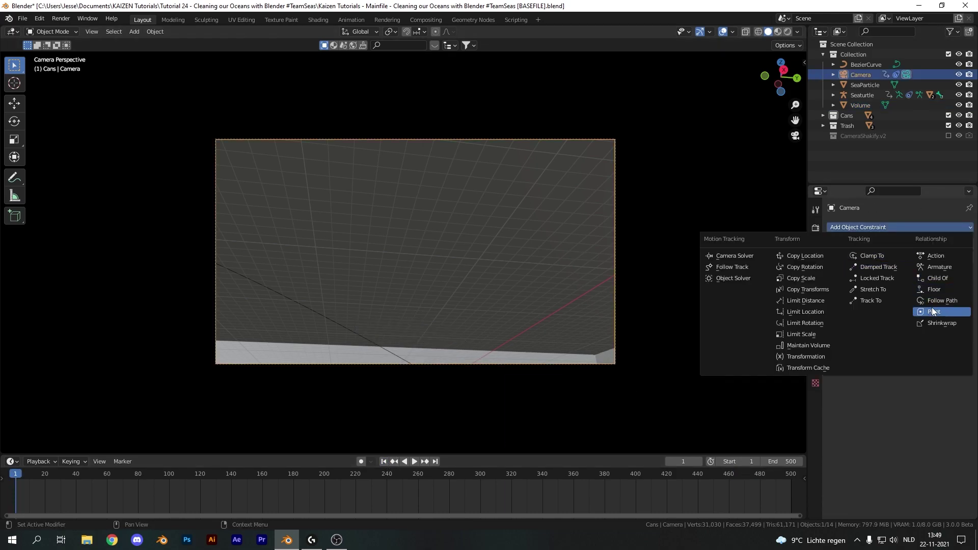
pyautogui.click(871, 300)
pyautogui.click(954, 287)
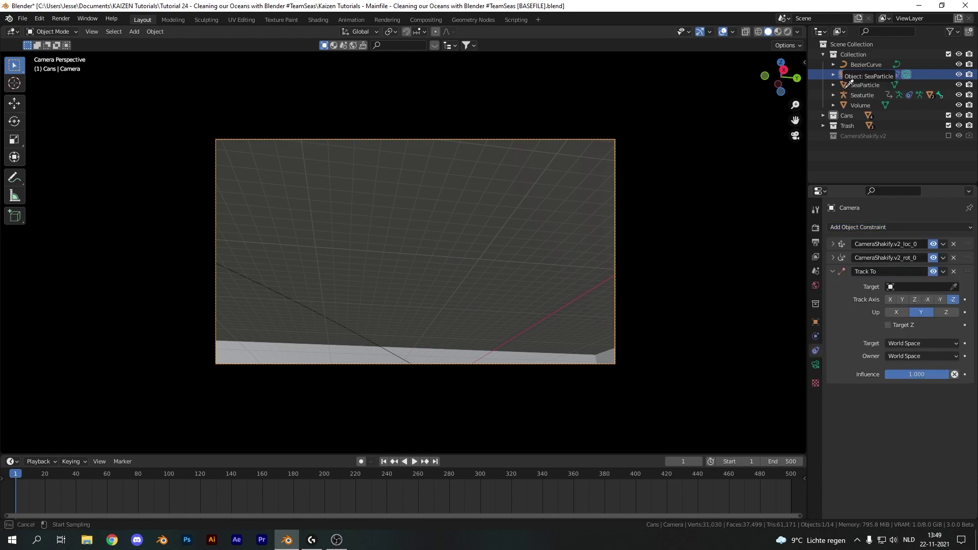
pyautogui.click(846, 96)
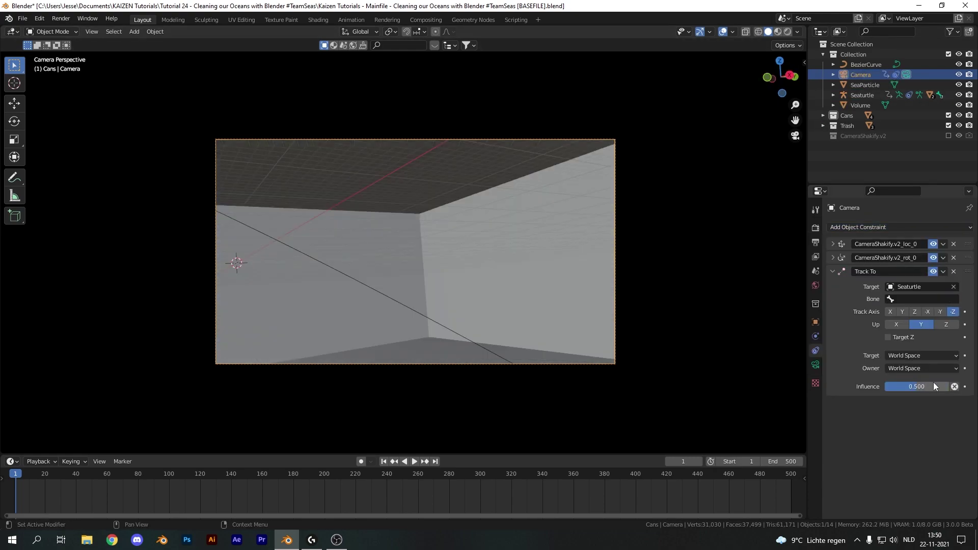
pyautogui.press('space')
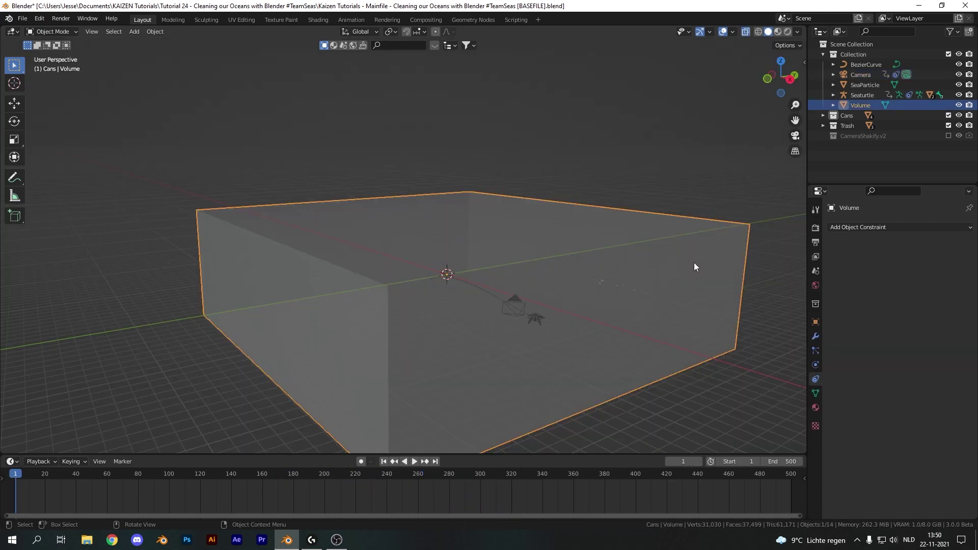
# - Create a new material on the Volume cube and name it Volume
pyautogui.scroll(10, 664, 317)
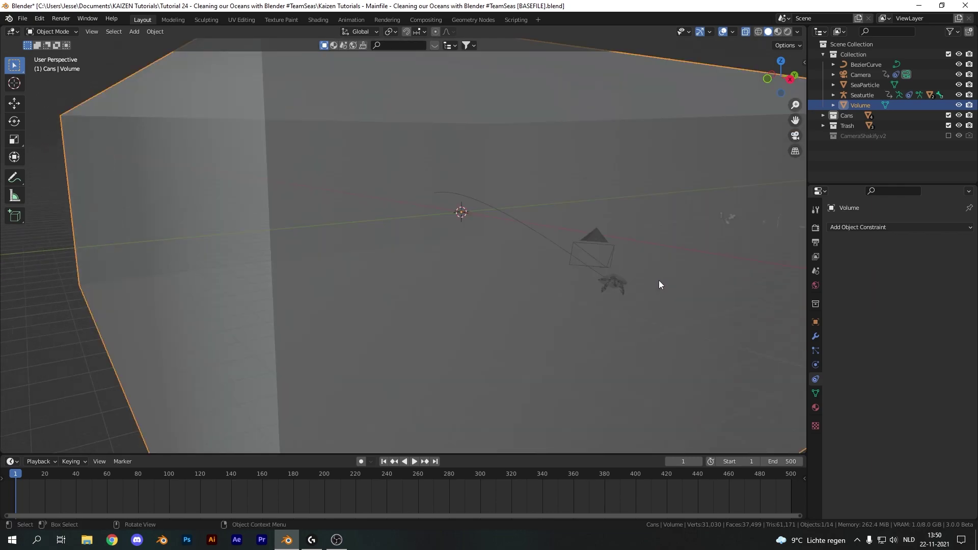
pyautogui.click(815, 408)
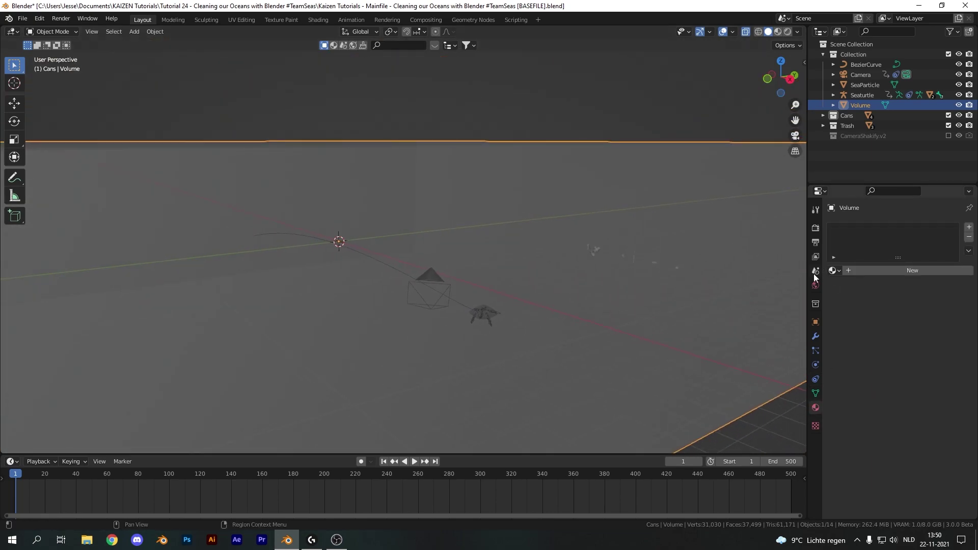
pyautogui.click(909, 272)
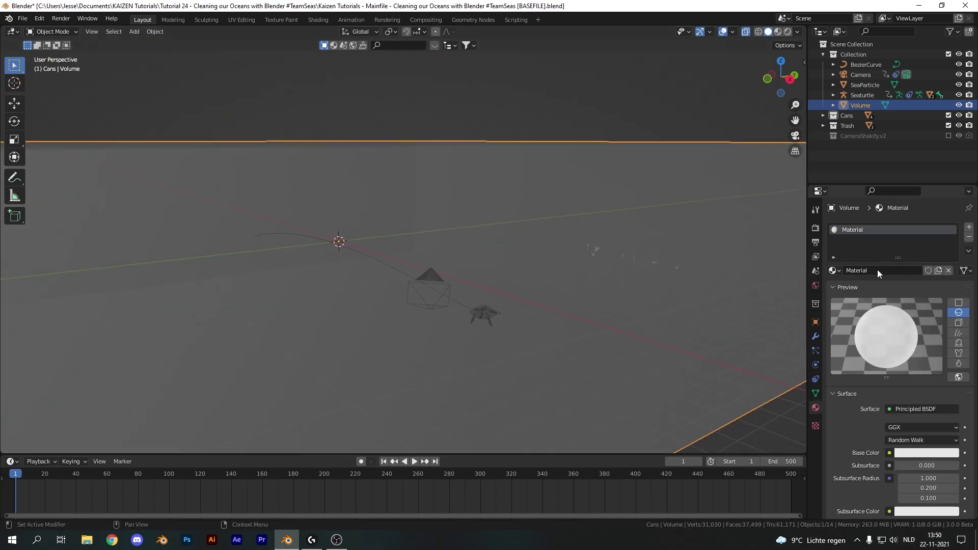
pyautogui.scroll(-4, 910, 320)
pyautogui.scroll(4, 910, 319)
pyautogui.doubleClick(858, 230)
pyautogui.write('Volume')
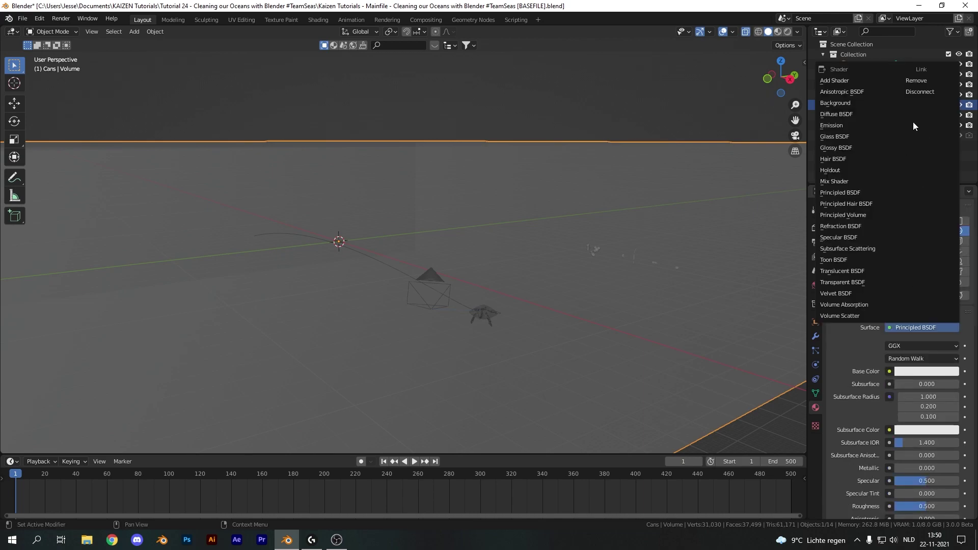
# - Remove the Volume material's surface shader and assign Principled Volume as its volume shader
pyautogui.click(917, 80)
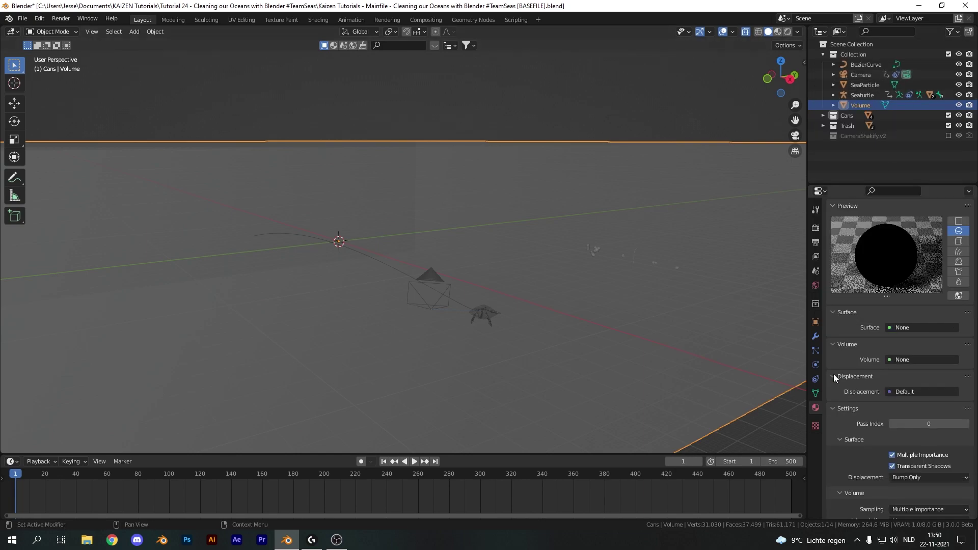
pyautogui.click(928, 360)
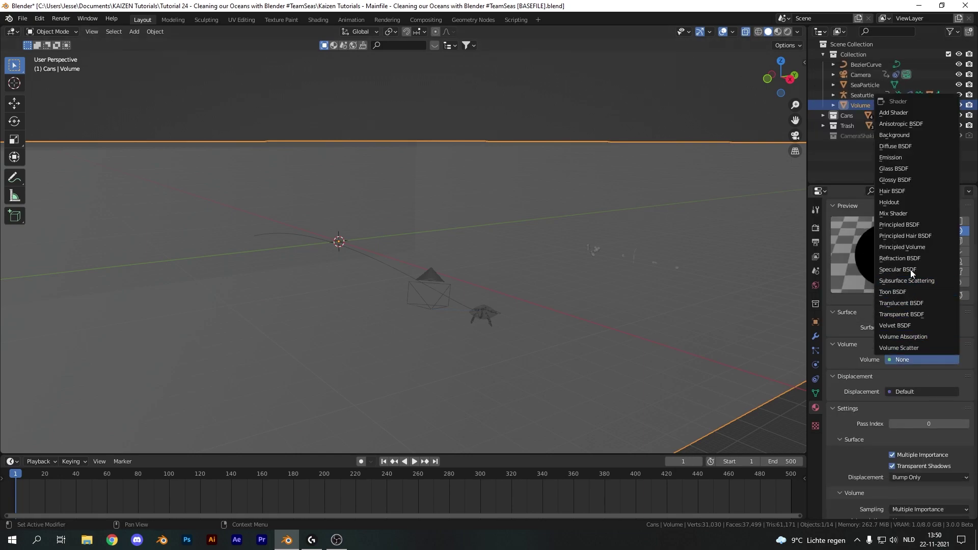
pyautogui.click(918, 248)
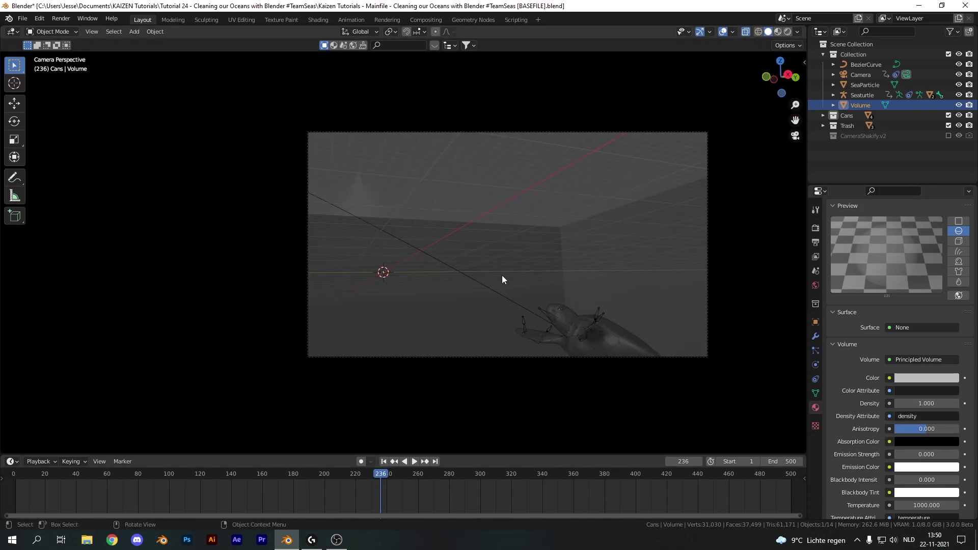
# - Show the camera view at frame 236 in rendered shading and open the world's surface background settings
pyautogui.press('z')
pyautogui.click(506, 215)
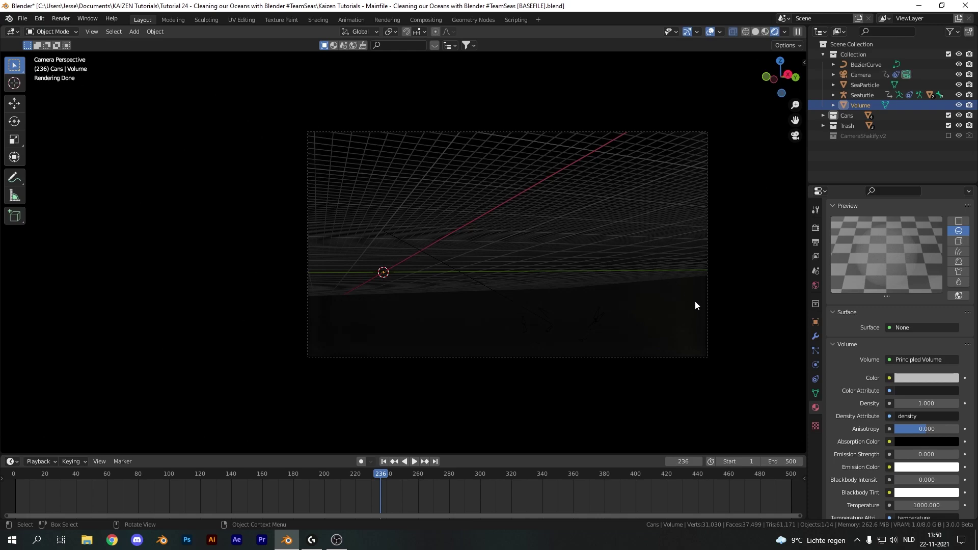
pyautogui.click(816, 285)
pyautogui.click(843, 244)
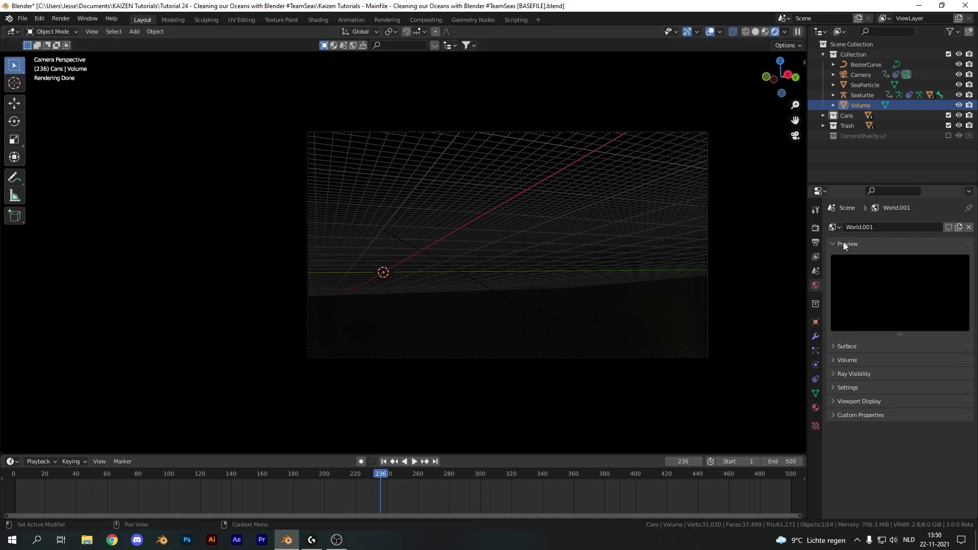
pyautogui.click(843, 244)
pyautogui.click(847, 257)
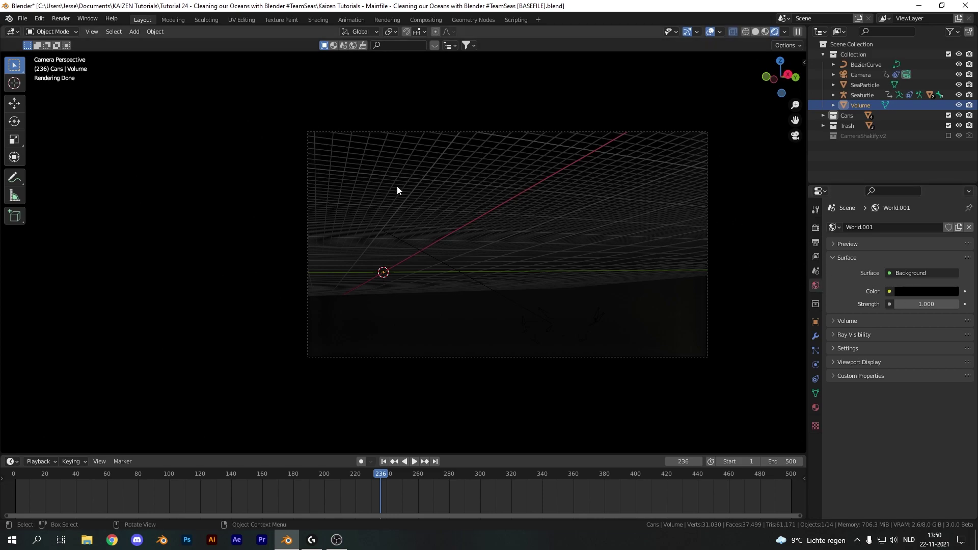
# - Add a sun light at the origin, tilt it about 29 degrees in the view, and set its strength to 10
pyautogui.hotkey('shift', 'a')
pyautogui.moveTo(387, 309)
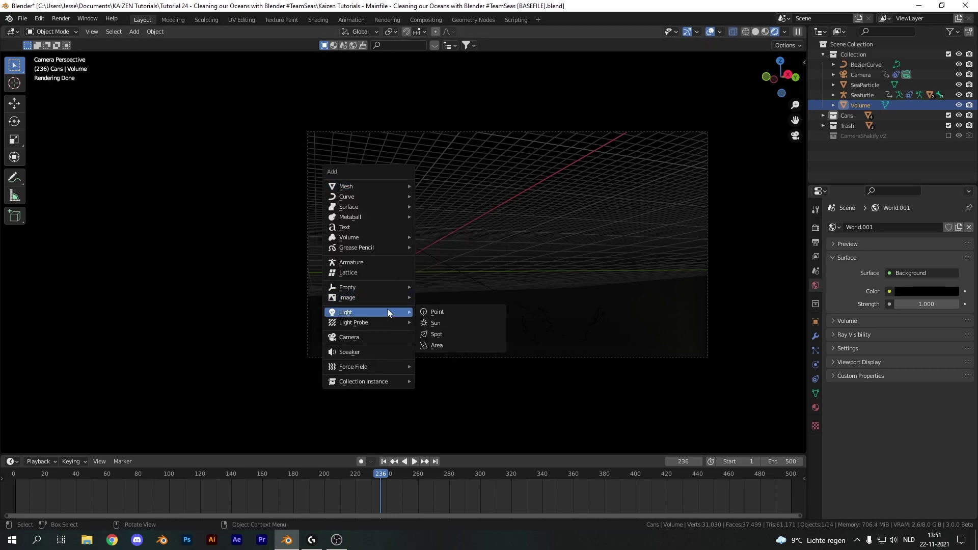
pyautogui.click(448, 324)
pyautogui.press('r')
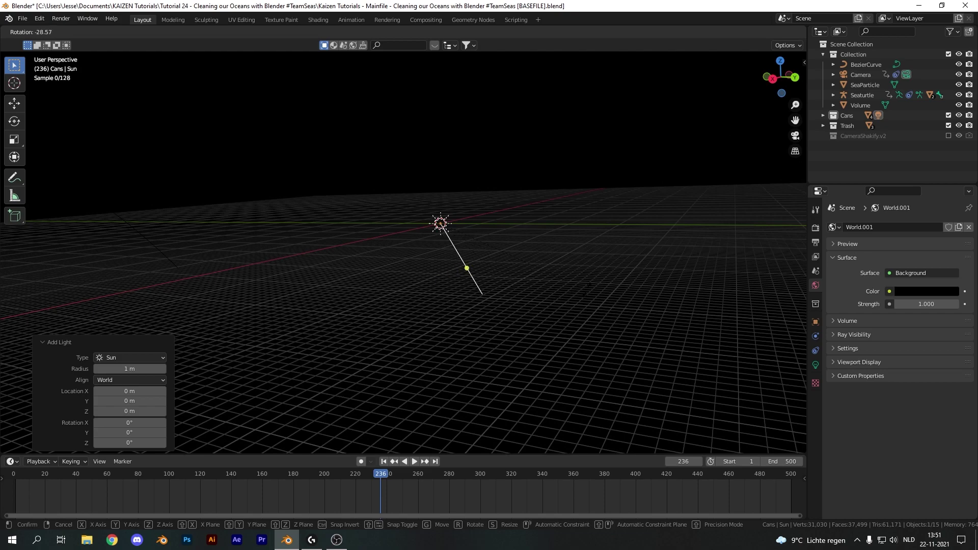
pyautogui.click(602, 295)
pyautogui.press('KP_0')
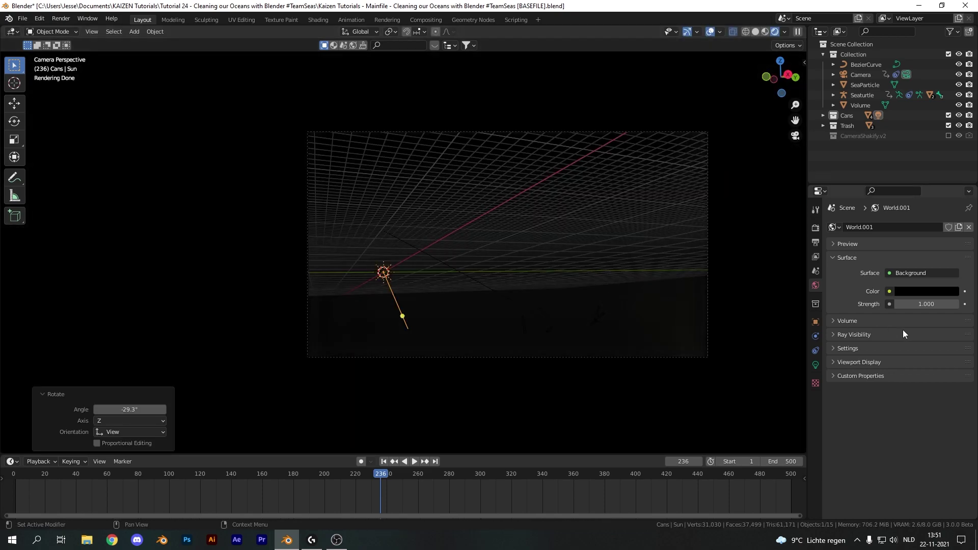
pyautogui.click(816, 364)
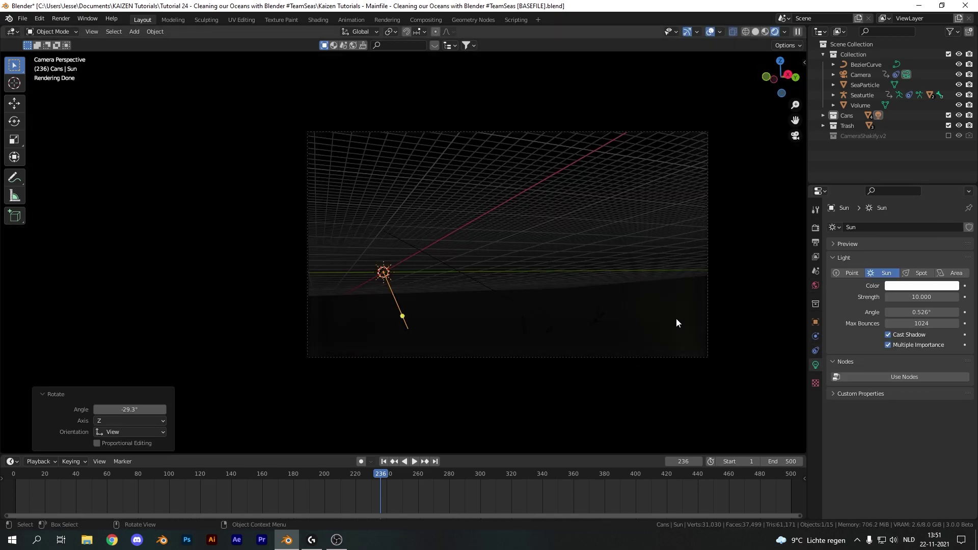
# - Set the Volume material's density to 0.02 and its color to an ocean blue
pyautogui.click(610, 282)
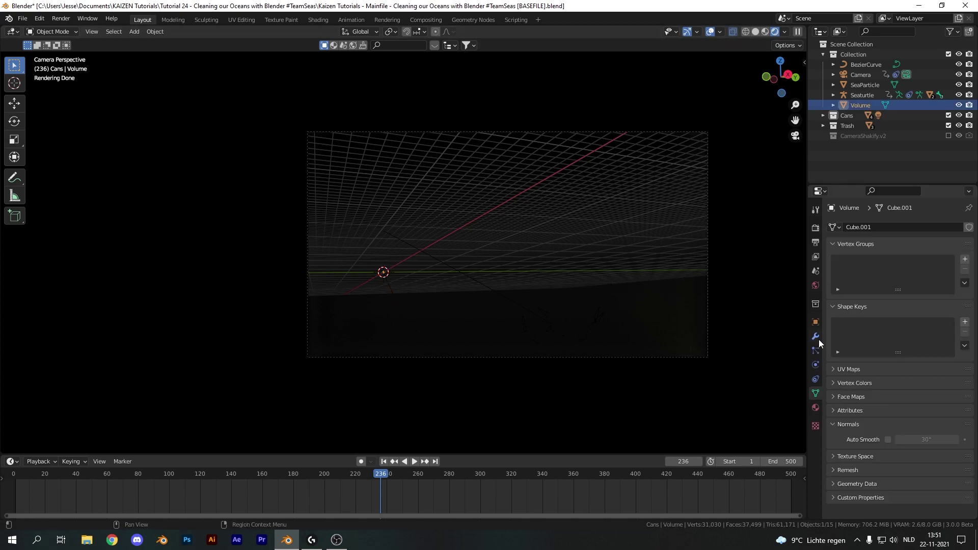
pyautogui.click(816, 408)
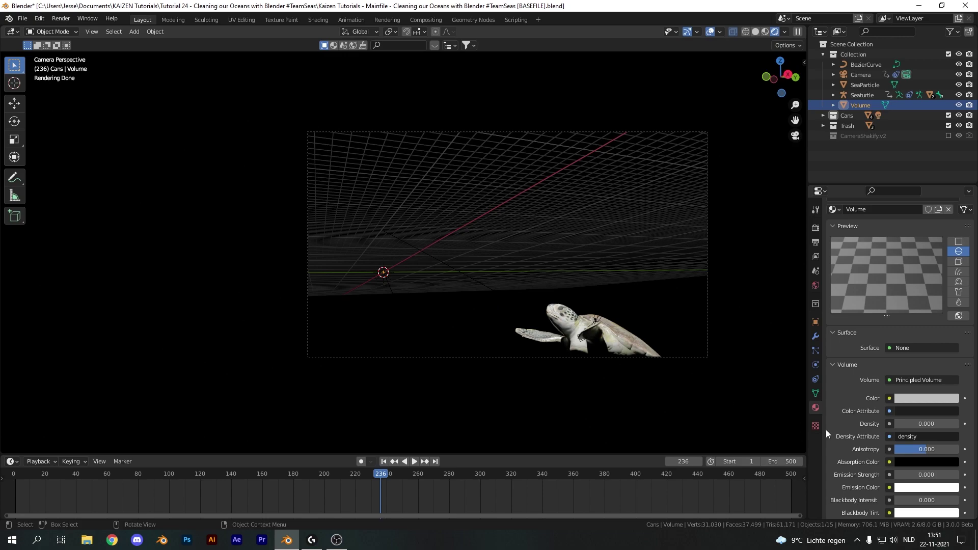
pyautogui.click(911, 424)
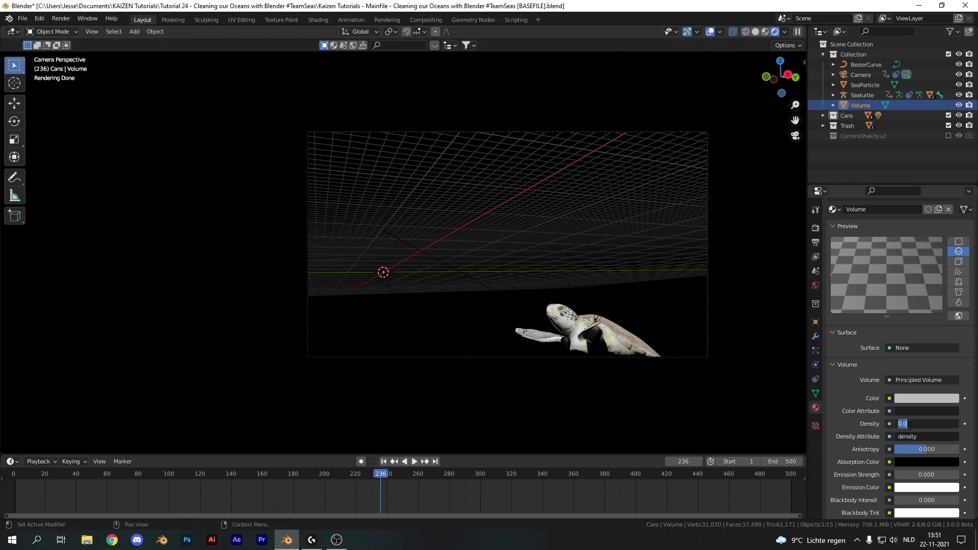
pyautogui.write('.02')
pyautogui.press('Return')
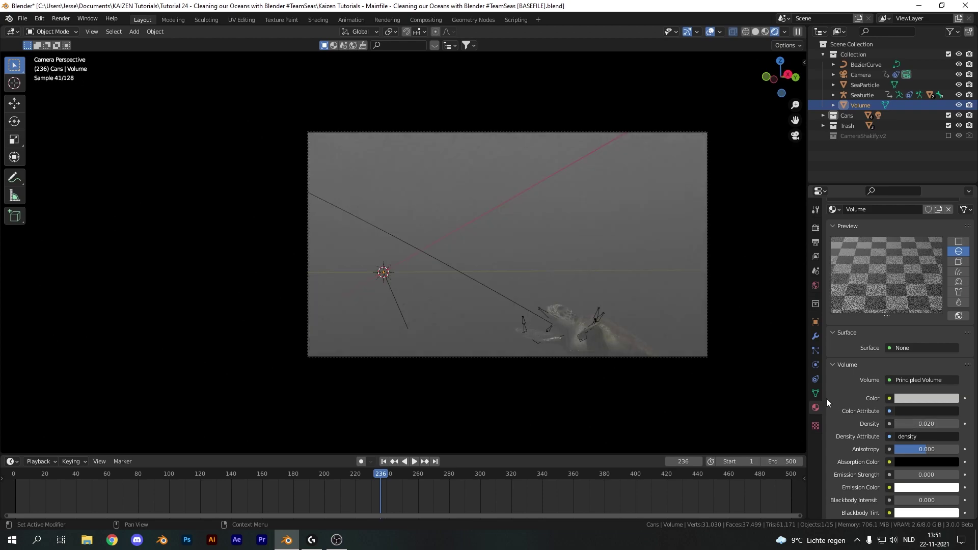
pyautogui.click(927, 399)
pyautogui.click(916, 263)
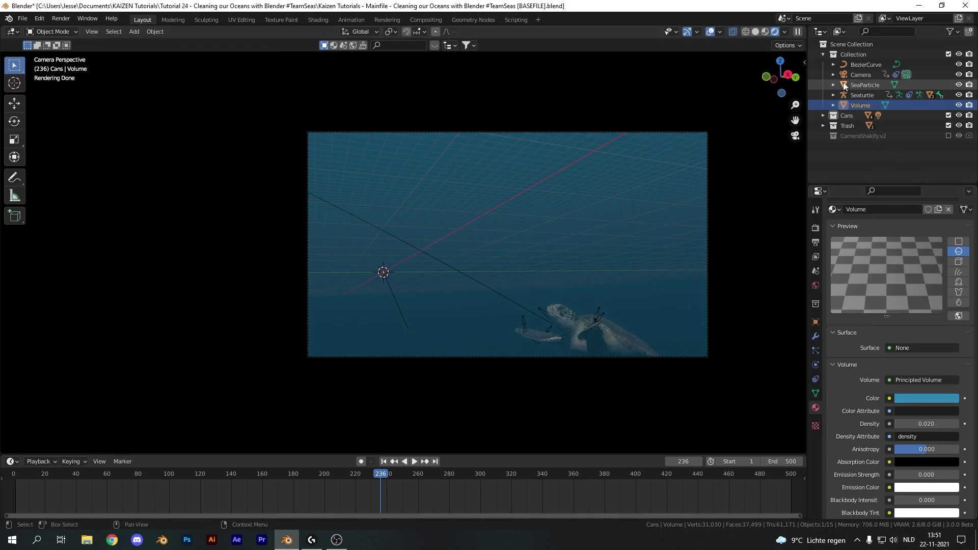
# - Move the Sun out of the Cans collection into the main Collection and set its strength to 50
pyautogui.moveTo(877, 115); pyautogui.dragTo(853, 54)
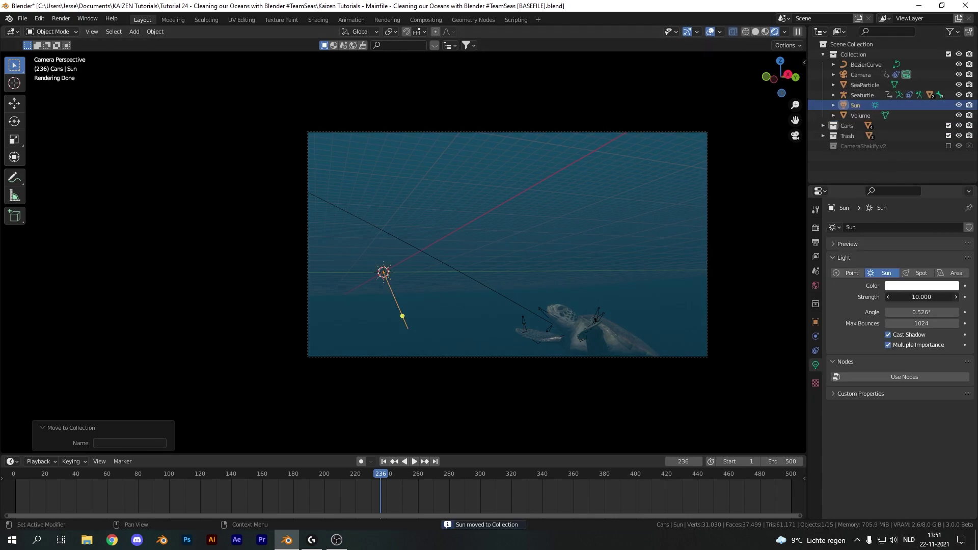
pyautogui.click(910, 297)
pyautogui.write('50')
pyautogui.press('Return')
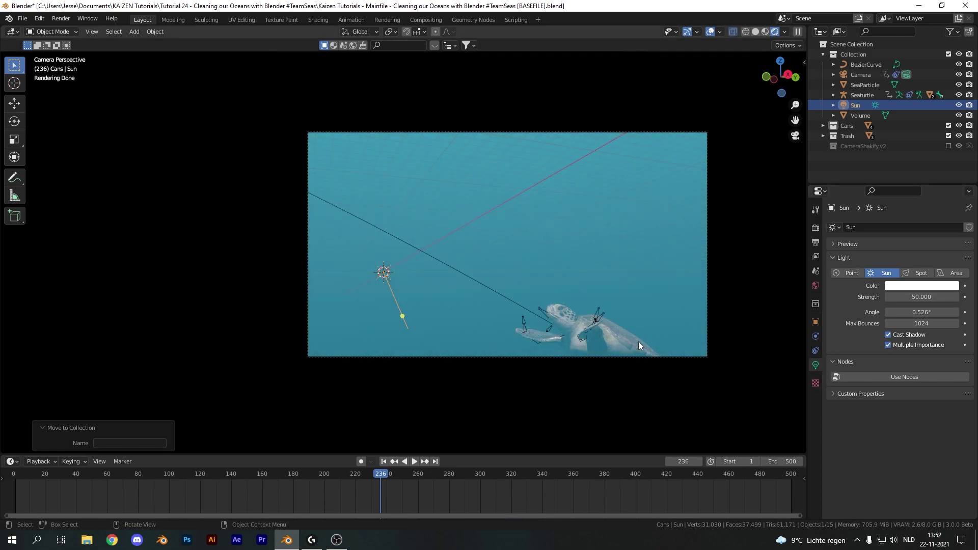
# - Set the Volume material's anisotropy to 0.75 and the Sun's strength to 75
pyautogui.click(536, 259)
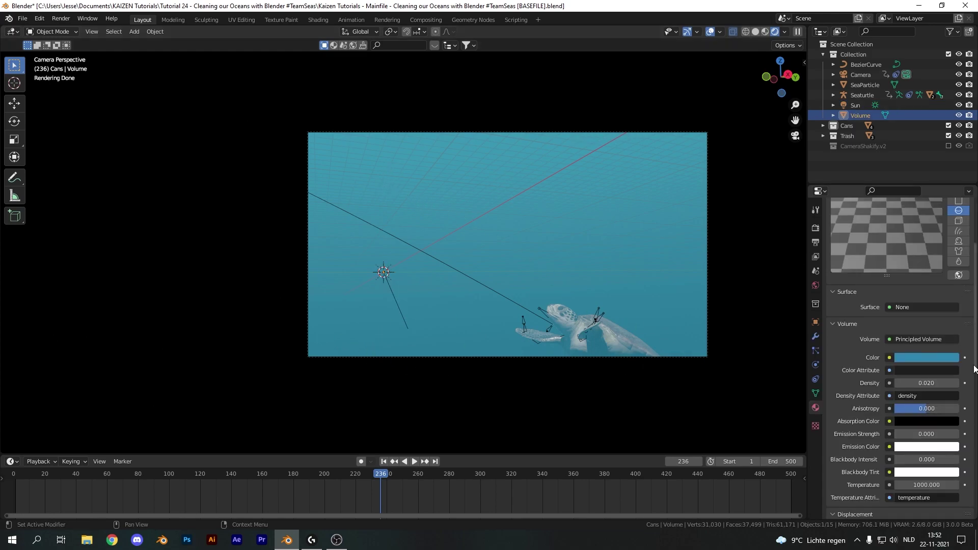
pyautogui.moveTo(906, 411); pyautogui.dragTo(922, 411)
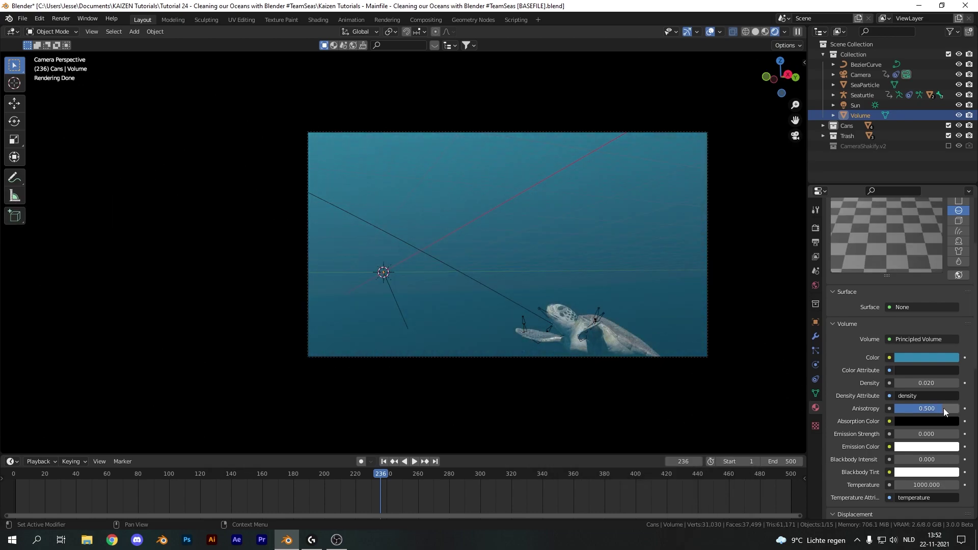
pyautogui.click(944, 408)
pyautogui.write('.75')
pyautogui.press('Return')
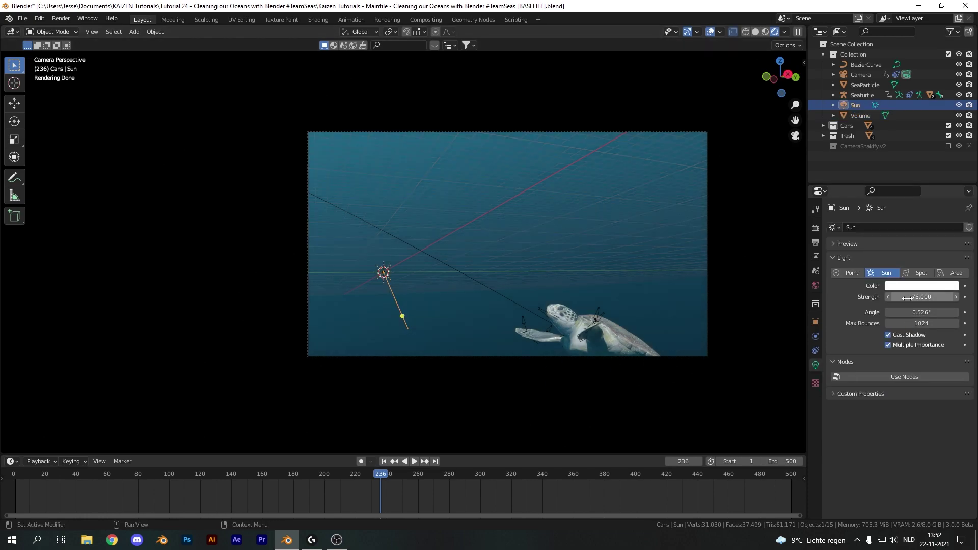
pyautogui.click(702, 390)
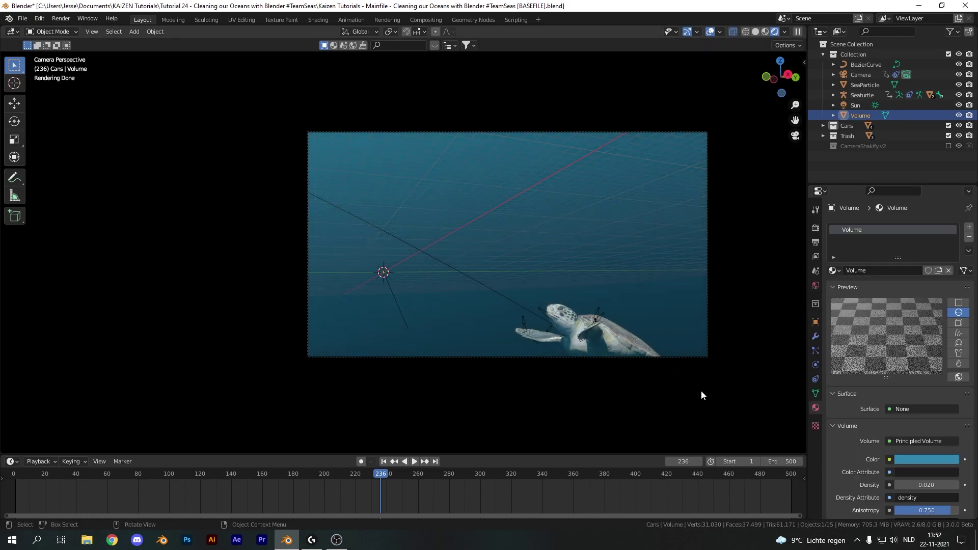
# - Add a plane mesh at the origin and raise it about 71.7 m along Z, above the Volume cube
pyautogui.press('KP_0')
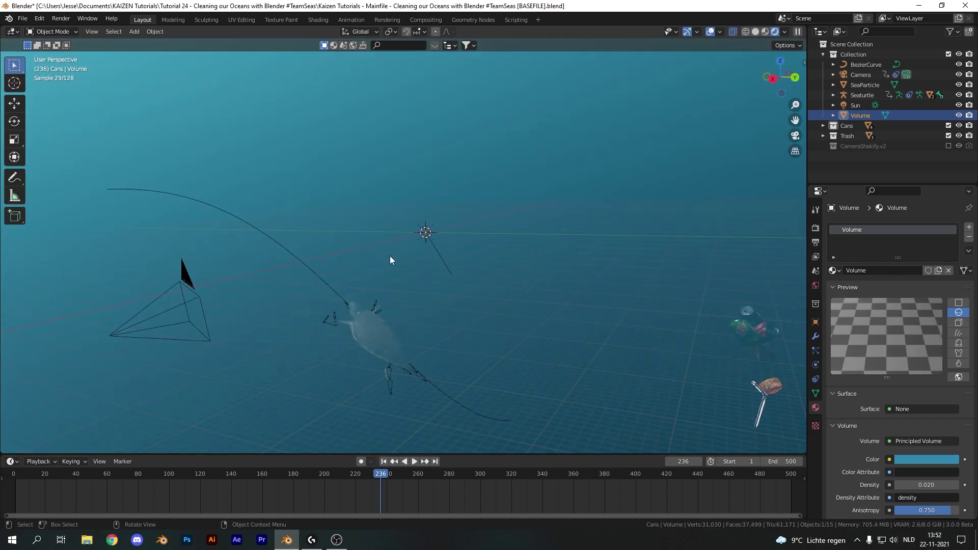
pyautogui.scroll(-5, 438, 251)
pyautogui.keyDown('shift'); pyautogui.moveTo(418, 226); pyautogui.dragTo(466, 258, button='middle'); pyautogui.keyUp('shift')
pyautogui.moveTo(494, 219); pyautogui.dragTo(520, 218, button='middle')
pyautogui.hotkey('shift', 'a')
pyautogui.moveTo(520, 218)
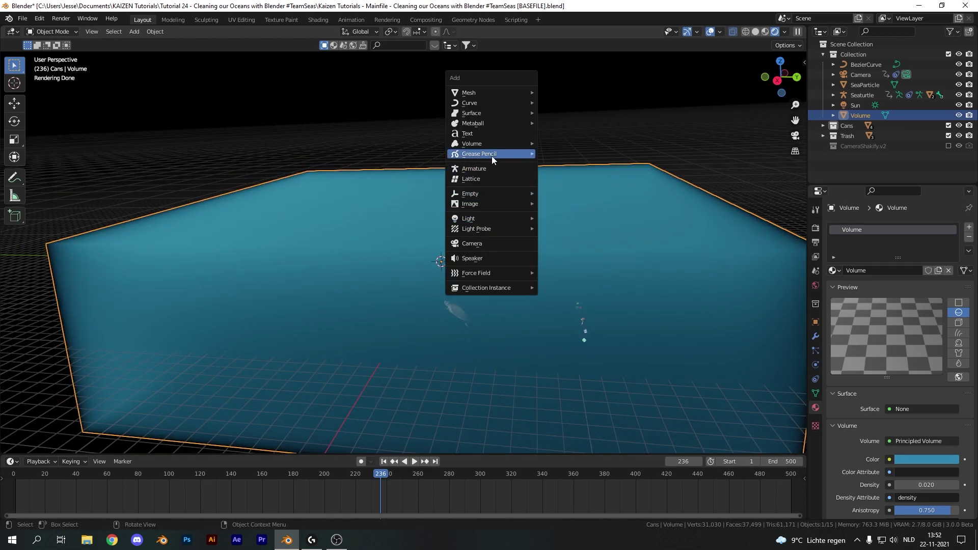
pyautogui.moveTo(489, 91)
pyautogui.click(561, 93)
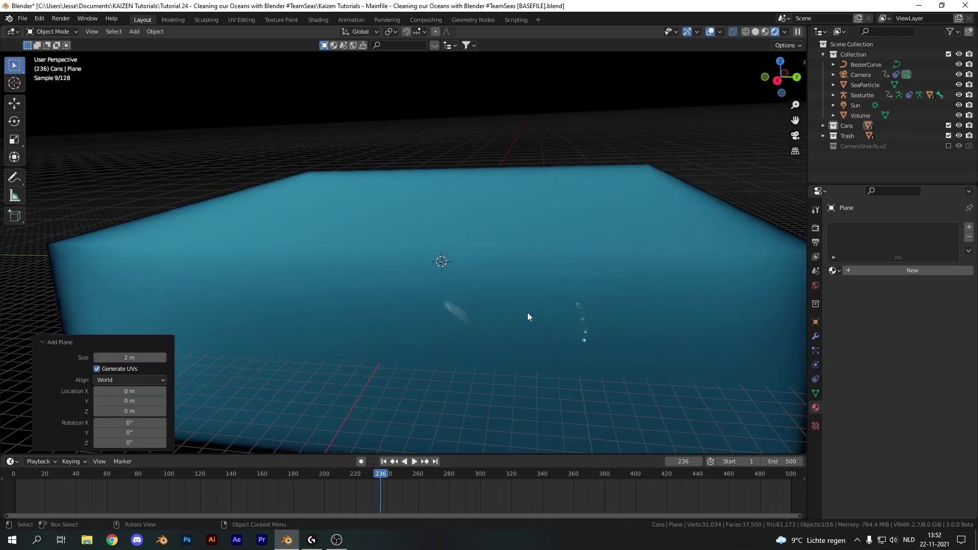
pyautogui.press('g')
pyautogui.press('z')
pyautogui.click(527, 224)
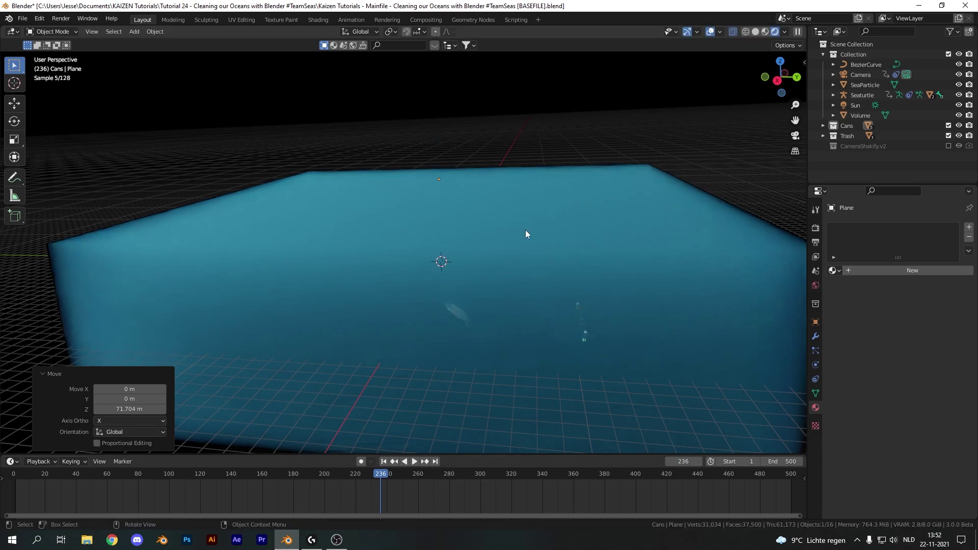
# - Scale the plane up about 200 times so it covers the whole Volume cube, and return to the camera view
pyautogui.press('s')
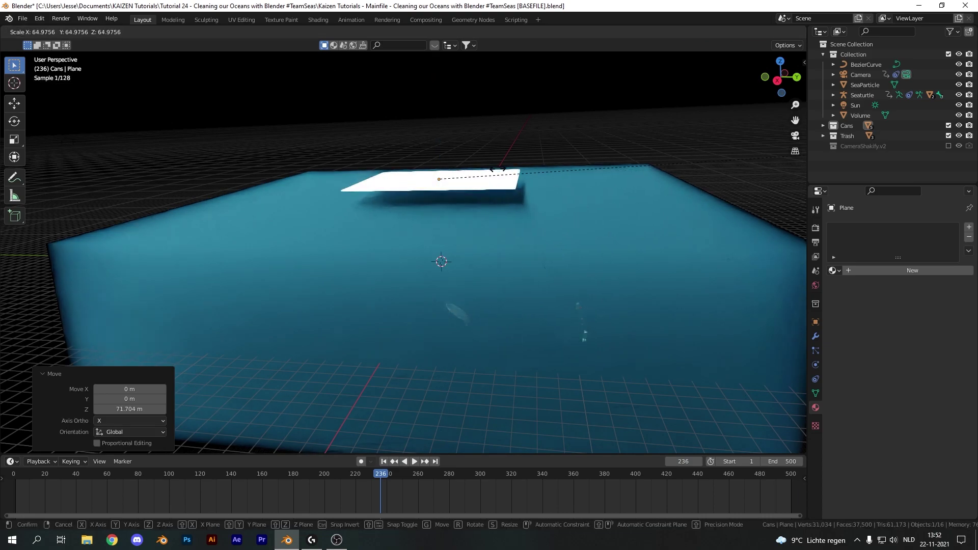
pyautogui.click(563, 212)
pyautogui.scroll(-3, 541, 135)
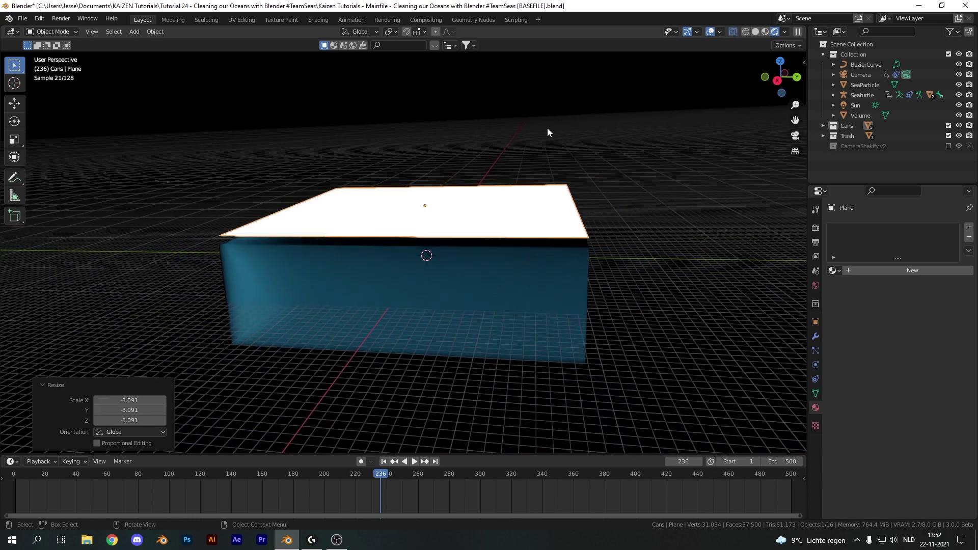
pyautogui.press('KP_0')
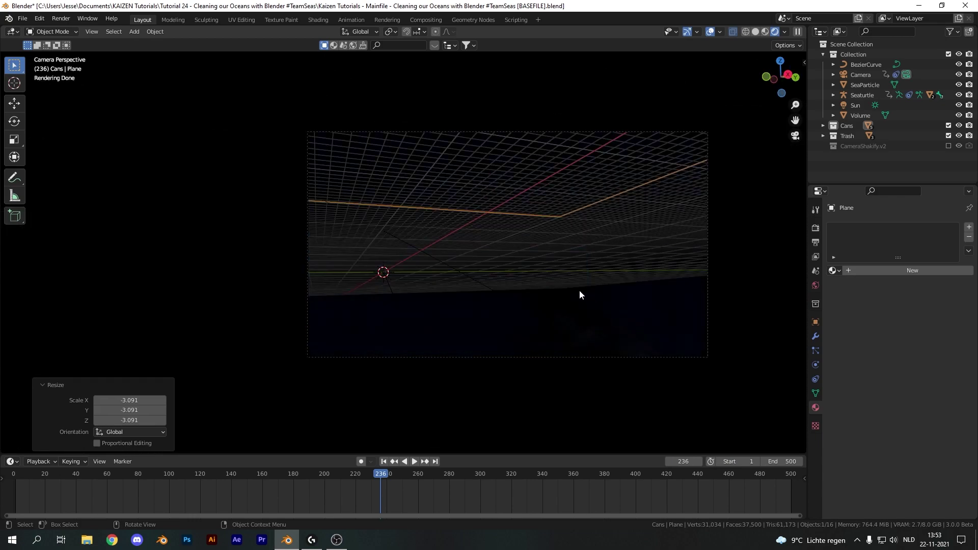
# - In the Shading workspace, give the plane a new material named Cookie, and rename the plane Cookie inside the main Collection
pyautogui.click(324, 20)
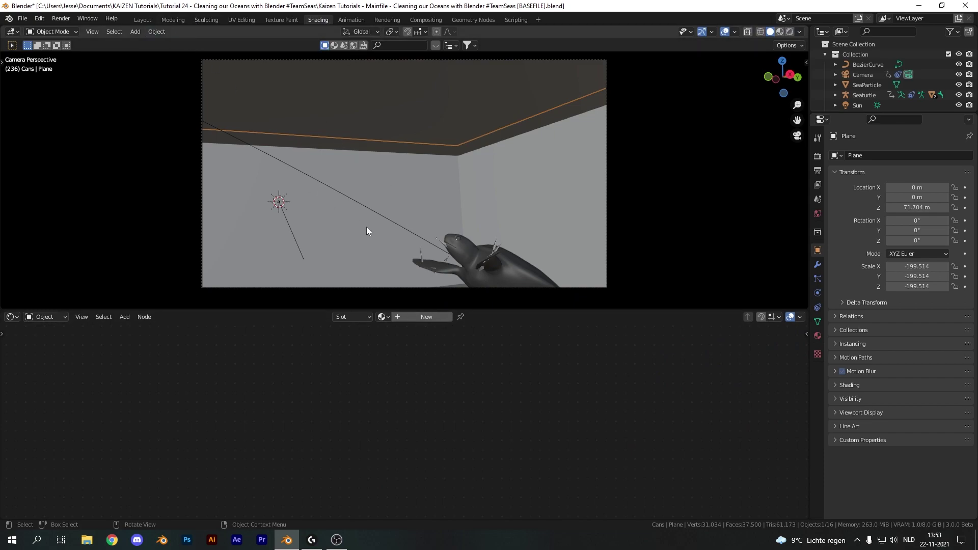
pyautogui.click(443, 318)
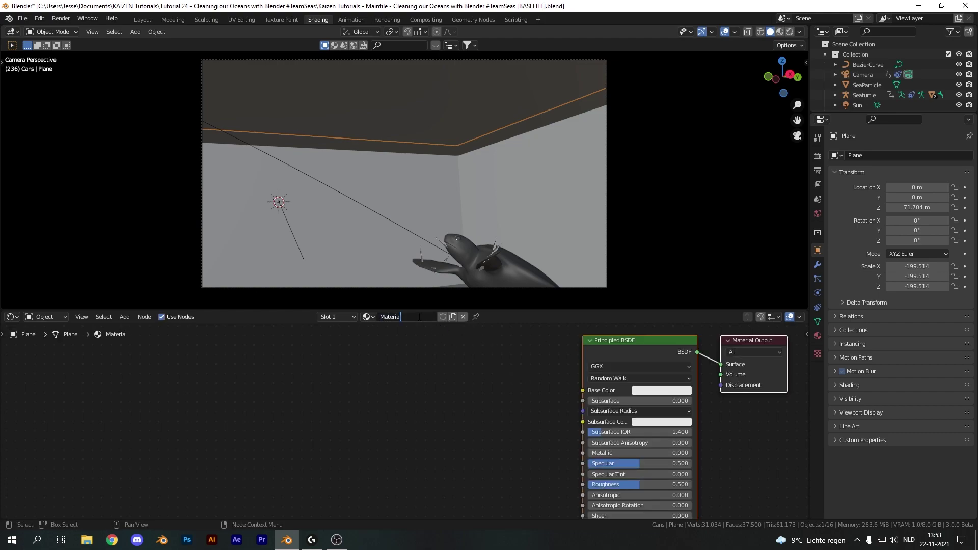
pyautogui.press('Return')
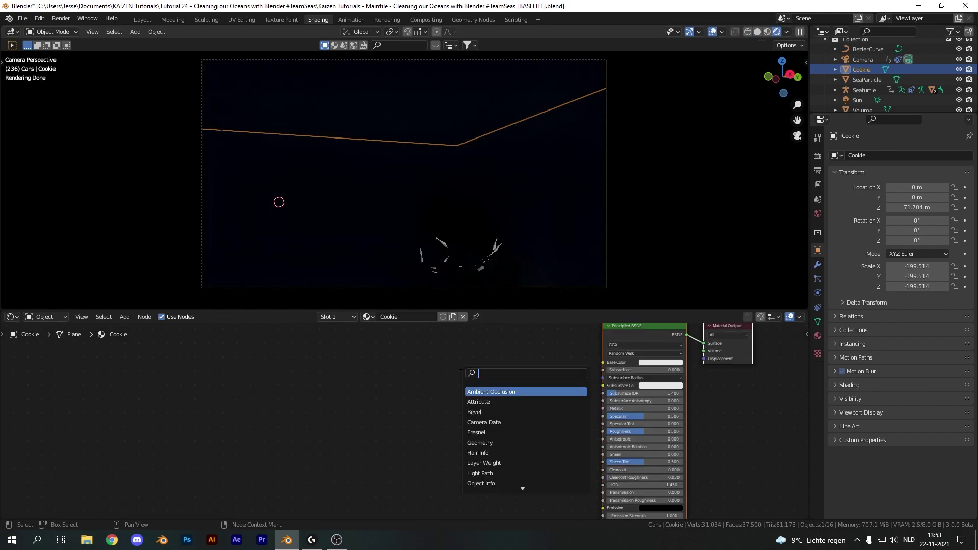
# - Add Noise Texture and ColorRamp nodes to the Cookie material, and connect the noise through the ramp into the Principled BSDF's Alpha
pyautogui.write('noise')
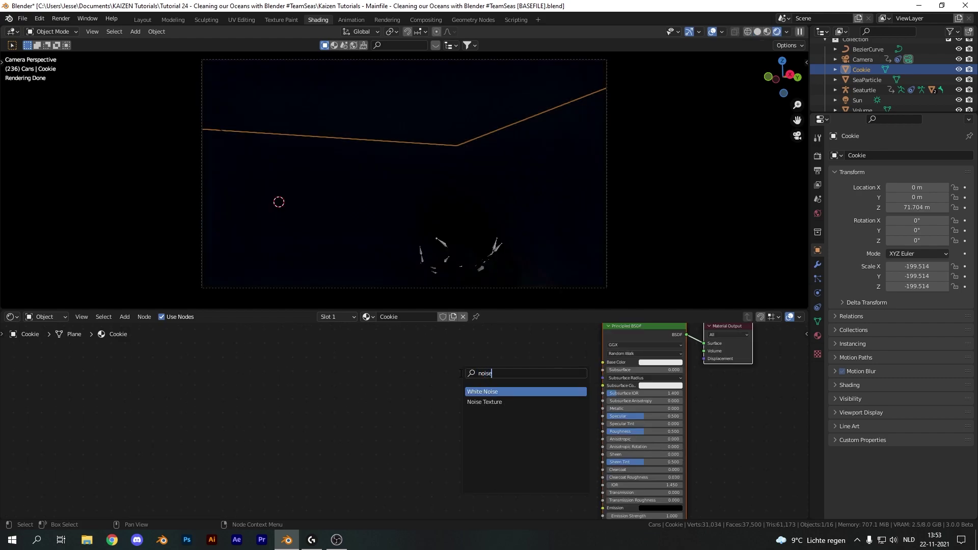
pyautogui.press('Return')
pyautogui.click(380, 367)
pyautogui.hotkey('shift', 'a')
pyautogui.write('color')
pyautogui.press('Return')
pyautogui.click(454, 351)
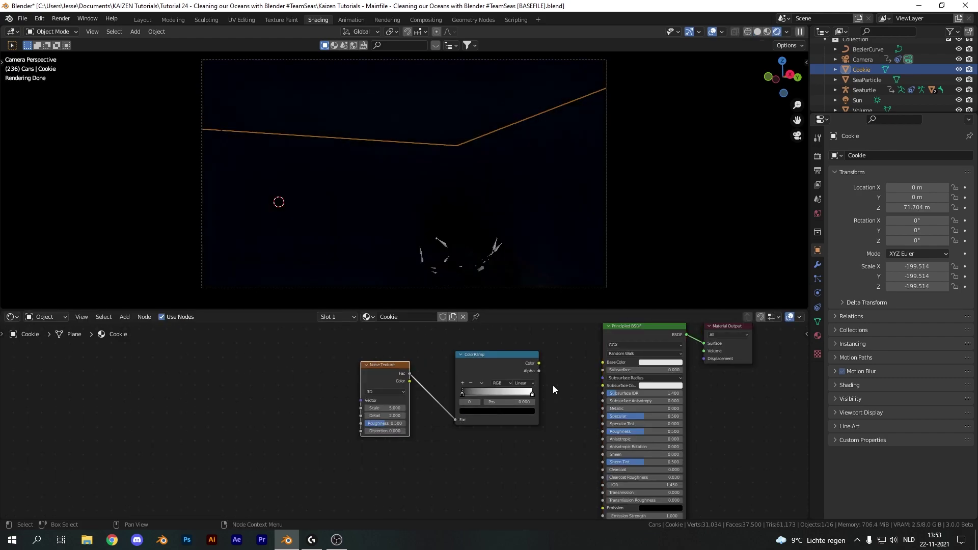
pyautogui.moveTo(552, 385); pyautogui.dragTo(489, 360, button='middle')
pyautogui.moveTo(476, 338); pyautogui.dragTo(541, 498)
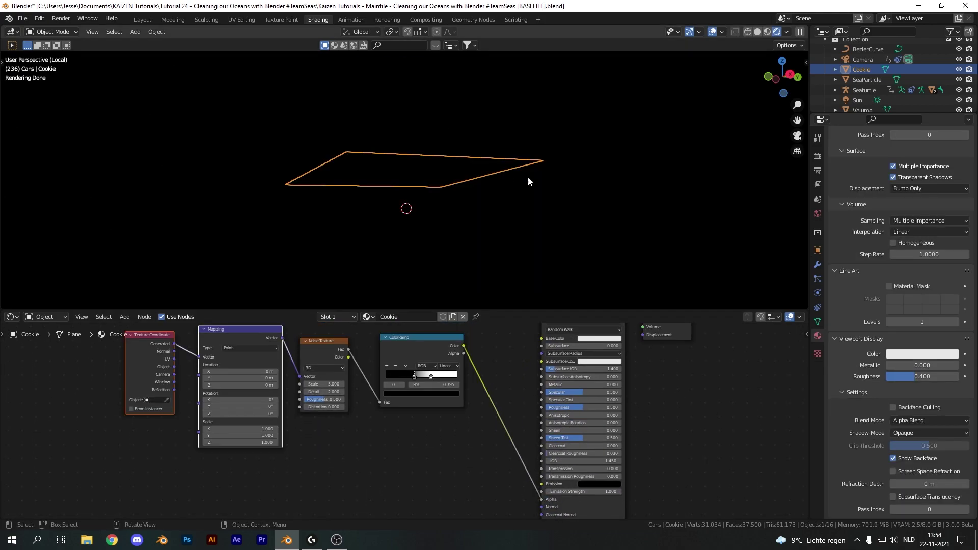
# - Preview the isolated Cookie plane in Material Preview and set the Noise Texture's scale to 8.9, detail to 0 and roughness to 0
pyautogui.press('z')
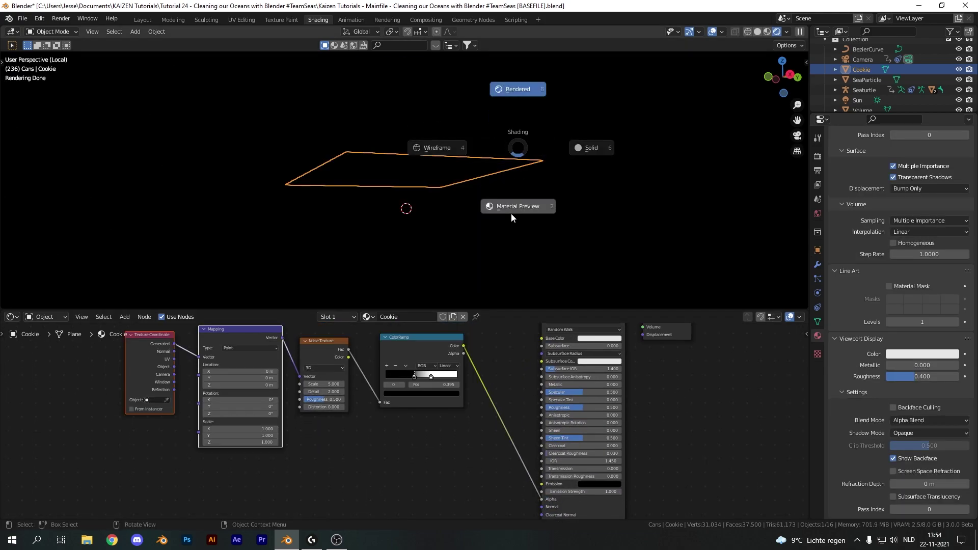
pyautogui.click(512, 214)
pyautogui.moveTo(469, 145)
pyautogui.mouseDown(button='middle')
pyautogui.moveTo(415, 181)
pyautogui.moveTo(387, 180)
pyautogui.mouseUp(button='middle')
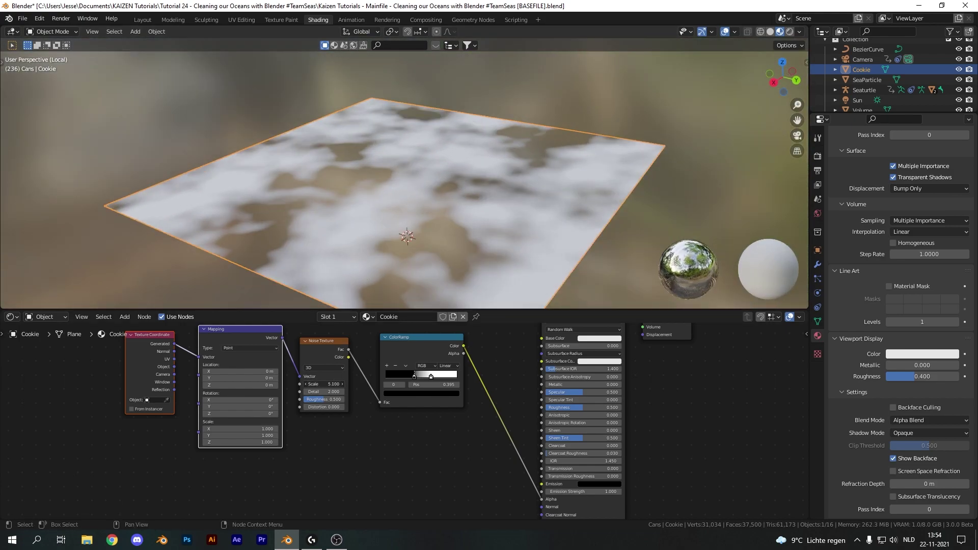
pyautogui.moveTo(313, 385); pyautogui.dragTo(289, 401)
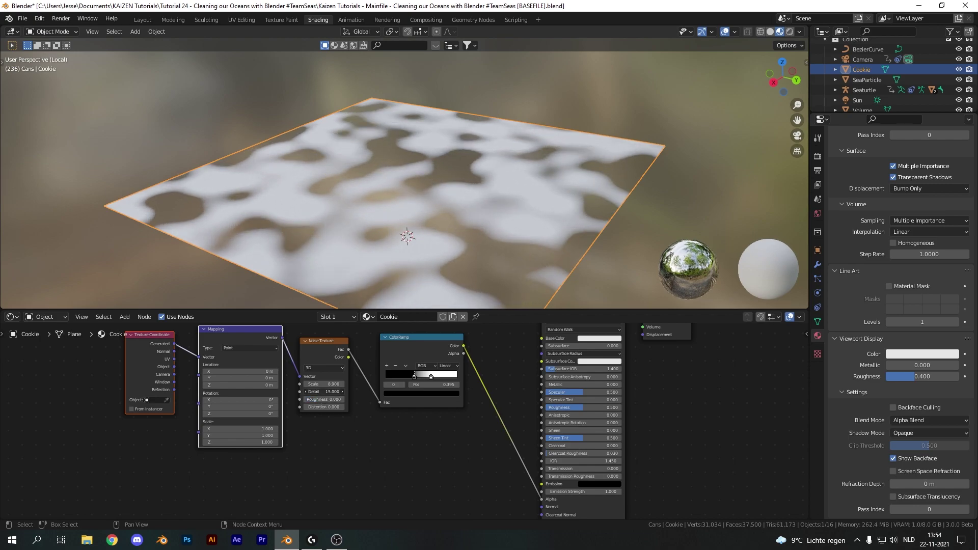
pyautogui.scroll(2, 325, 389)
pyautogui.scroll(-1, 324, 388)
# - Duplicate the Noise Texture node and insert the copy between the Texture Coordinate and Mapping nodes, linking its Color to the Mapping vector
pyautogui.moveTo(113, 335); pyautogui.dragTo(284, 402, button='middle')
pyautogui.click(283, 401)
pyautogui.press('g')
pyautogui.click(191, 390)
pyautogui.hotkey('shift', 'd')
pyautogui.click(267, 412)
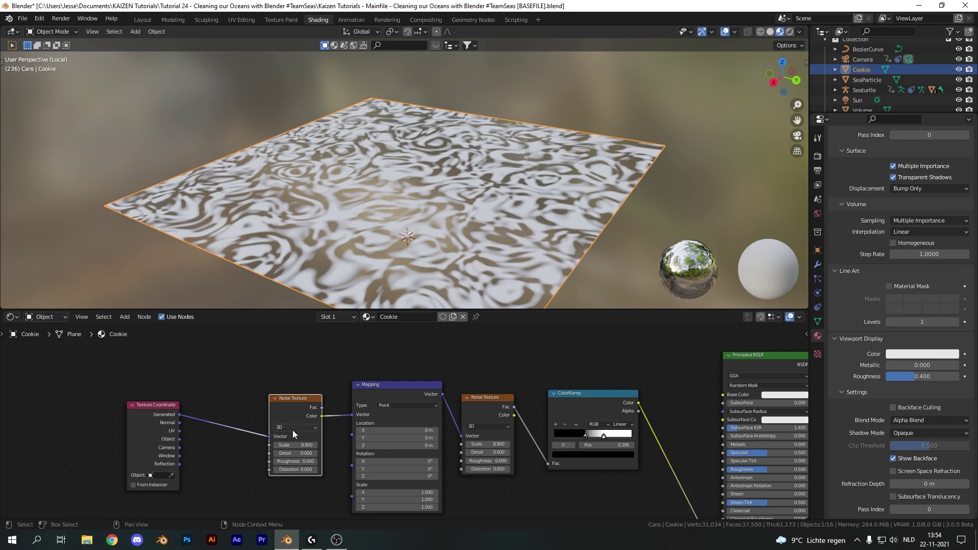
pyautogui.moveTo(293, 434); pyautogui.dragTo(247, 407, button='middle')
pyautogui.moveTo(350, 436)
pyautogui.mouseDown()
pyautogui.moveTo(329, 436)
pyautogui.moveTo(337, 438)
pyautogui.mouseUp()
pyautogui.hotkey('ctrl', 'z')
# - Split the 3D viewport horizontally and turn the new area above the node editor into a Timeline
pyautogui.moveTo(807, 300); pyautogui.dragTo(803, 281)
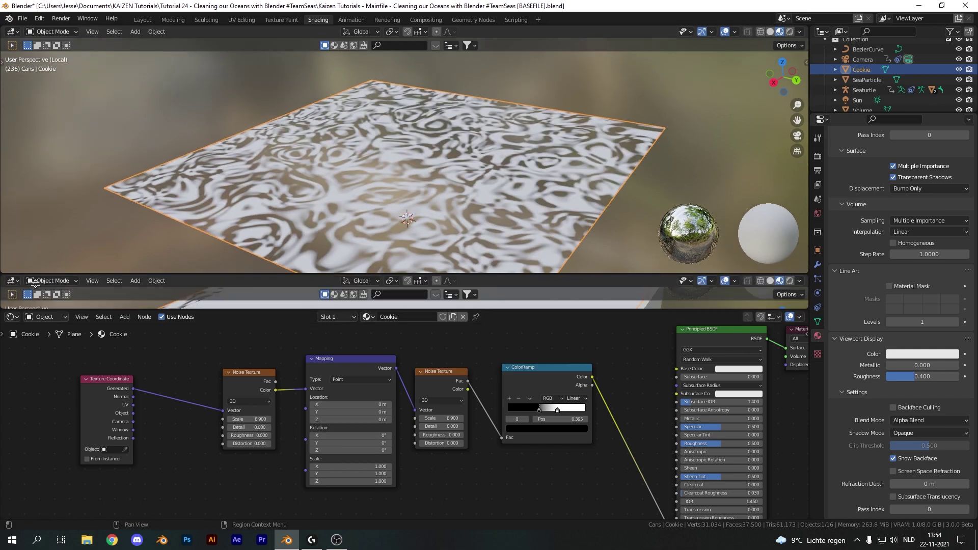
pyautogui.click(12, 289)
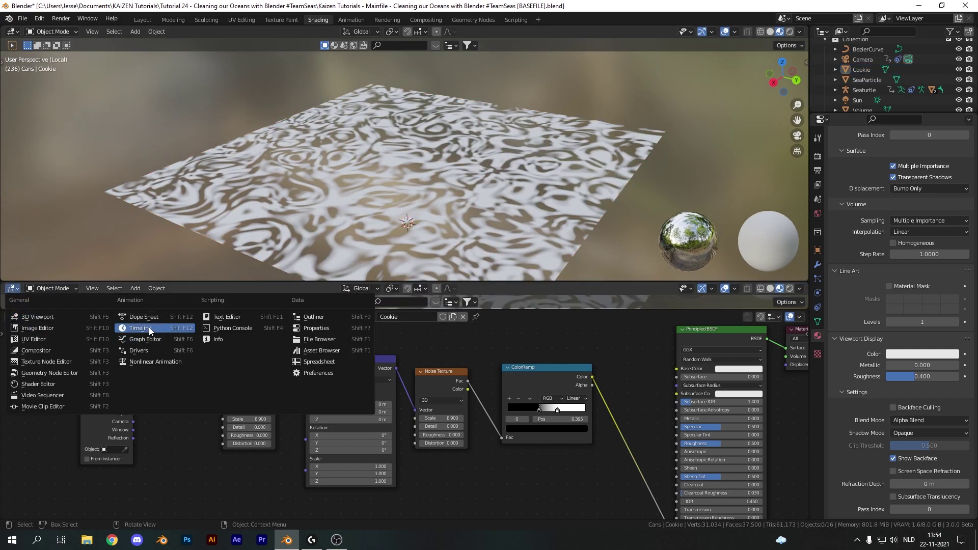
pyautogui.click(150, 329)
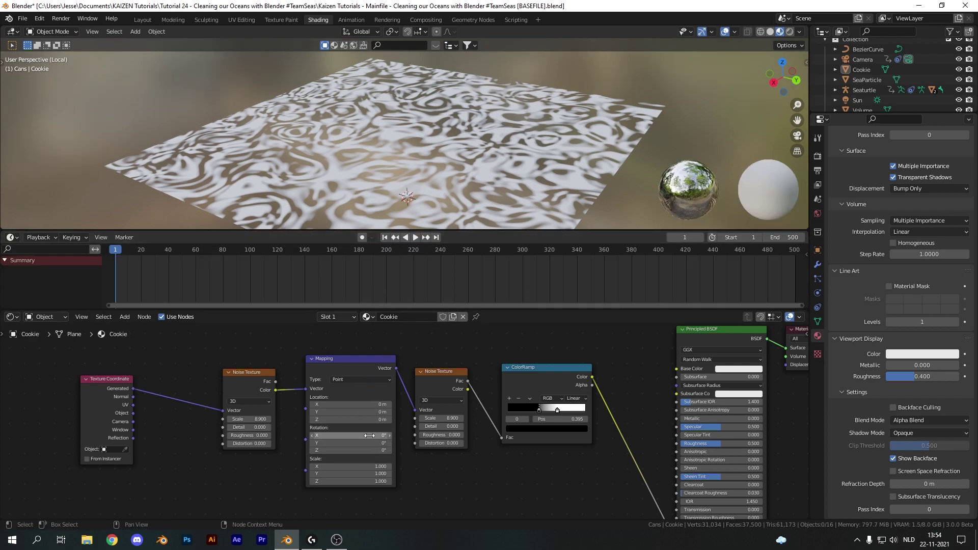
# - Keyframe the Mapping node's rotation at 0° on frame 1, and with X at 20° on frame 500
pyautogui.press('i')
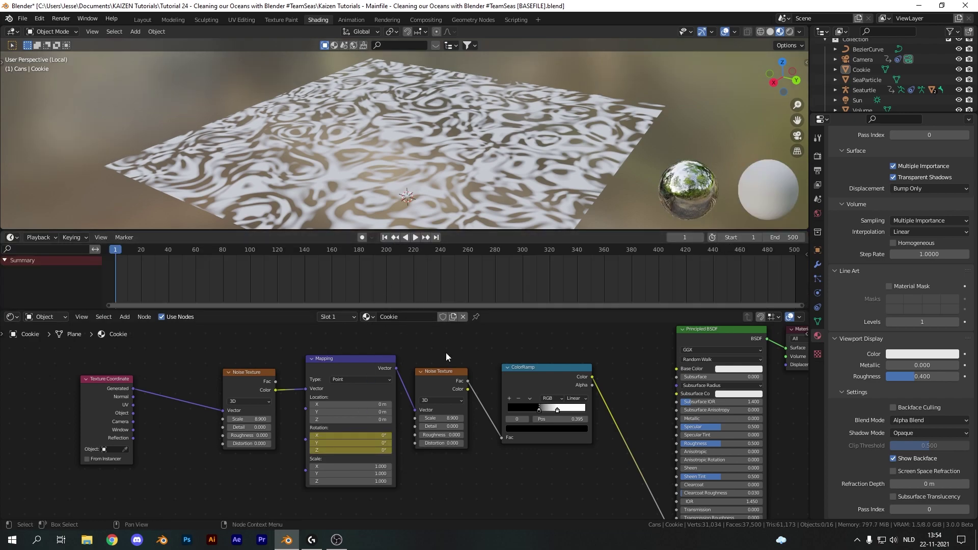
pyautogui.moveTo(767, 250); pyautogui.dragTo(795, 256)
pyautogui.press('space')
pyautogui.doubleClick(351, 436)
pyautogui.press('Return')
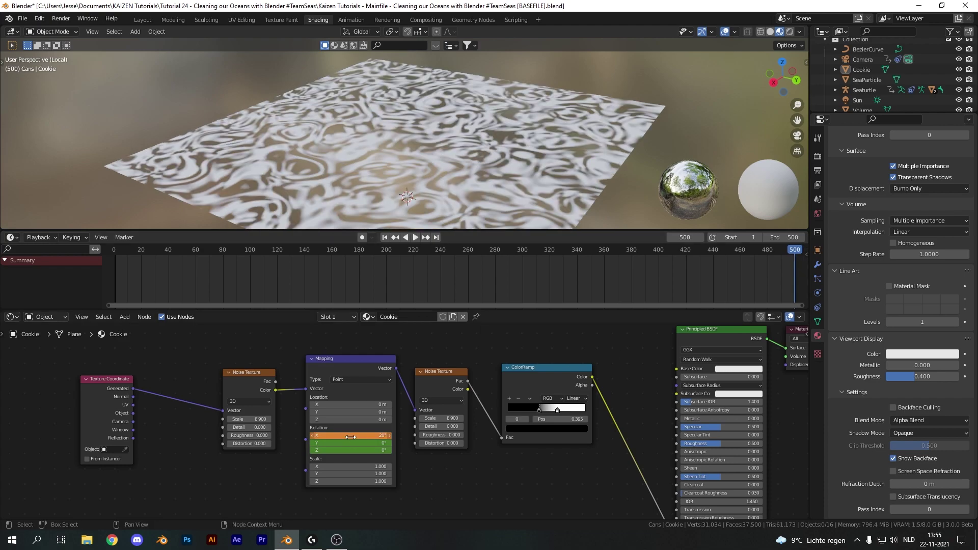
pyautogui.press('i')
# - Set the interpolation of the Cookie's Mapping rotation keyframes at frames 1 and 500 to Linear
pyautogui.click(376, 400)
pyautogui.click(543, 110)
pyautogui.moveTo(111, 283); pyautogui.dragTo(803, 255)
pyautogui.press('t')
pyautogui.click(644, 277)
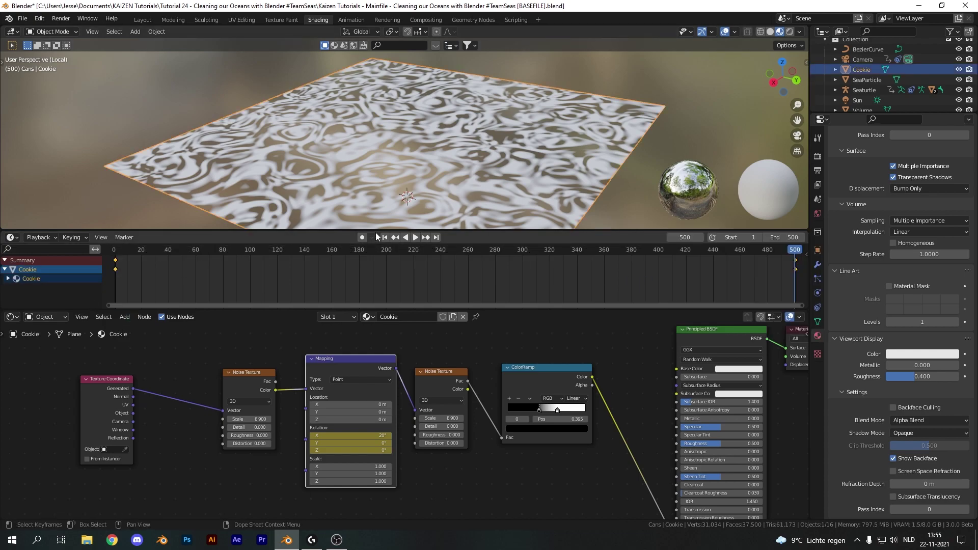
# - Play the animation from the first frame to check the moving noise pattern on the Cookie plane
pyautogui.click(384, 238)
pyautogui.press('space')
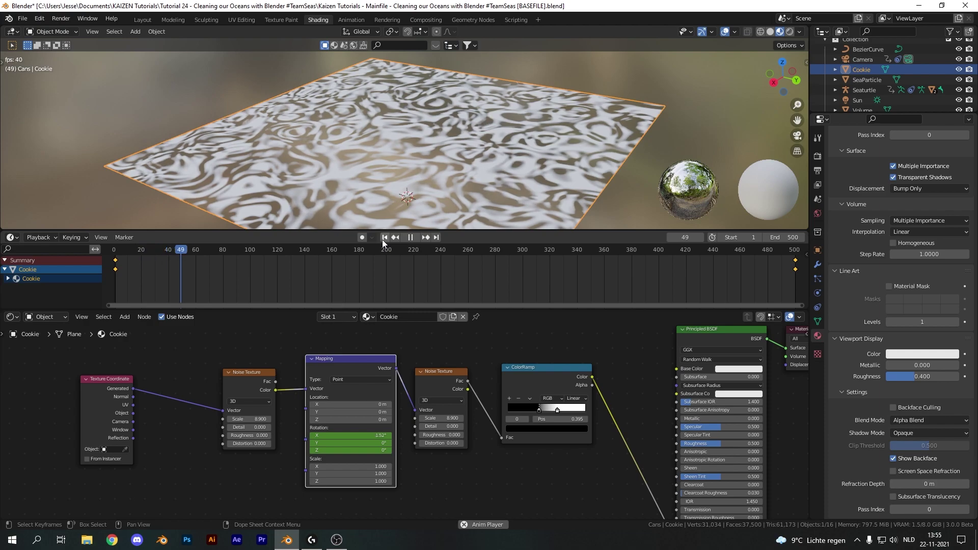
pyautogui.press('space')
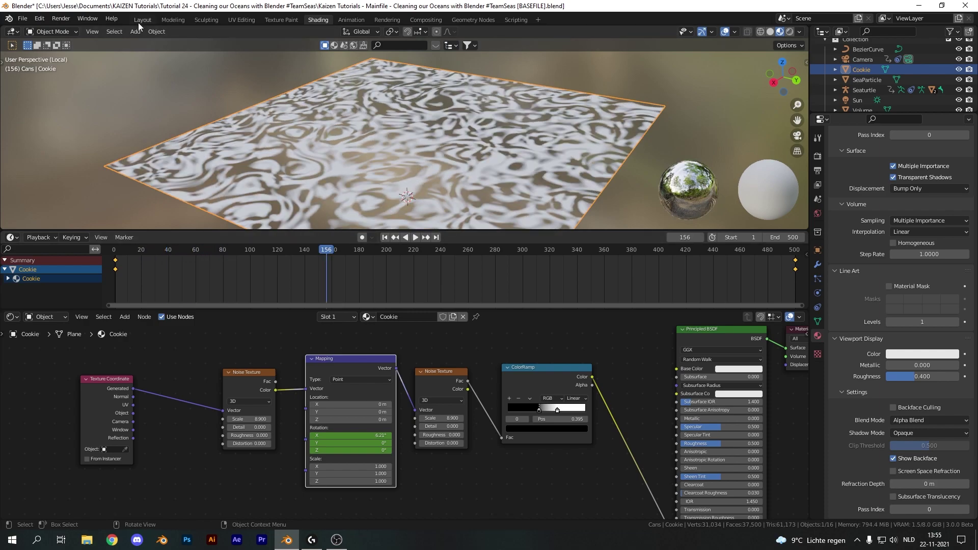
# - Return to the Layout workspace, hide the viewport overlays and play the rendered camera view to check the light rays
pyautogui.click(143, 19)
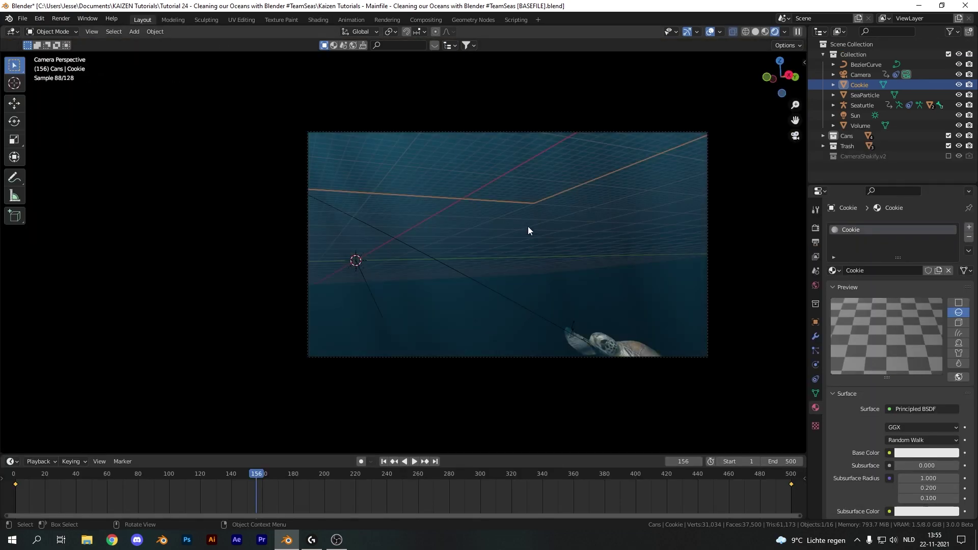
pyautogui.click(712, 32)
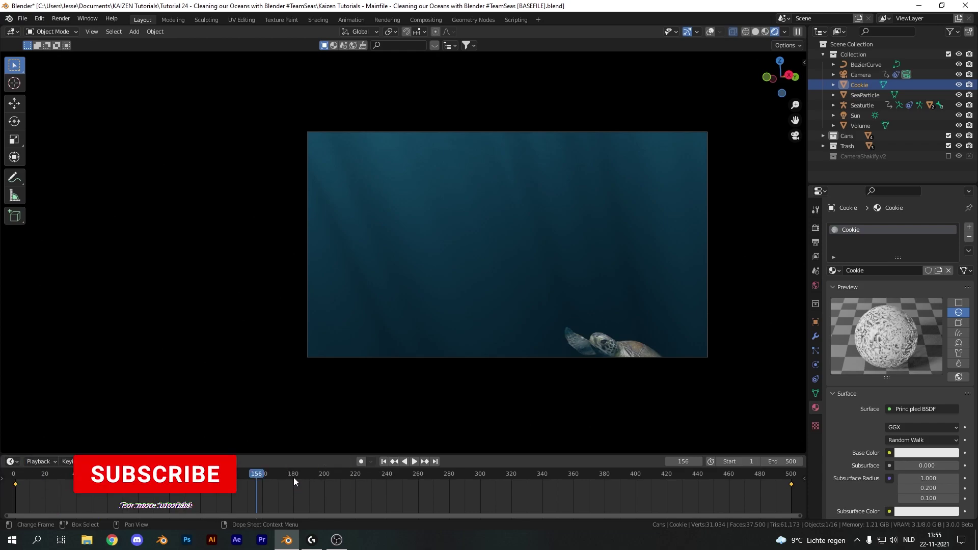
pyautogui.press('space')
pyautogui.press('space')
pyautogui.press('space')
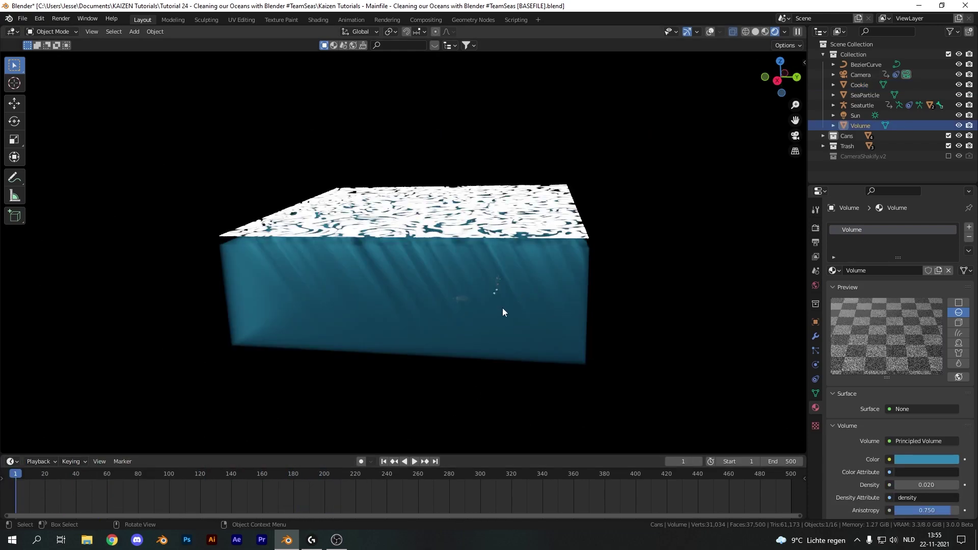
# - Switch the viewport to Solid shading and show the overlays around the Volume object again
pyautogui.scroll(4, 498, 312)
pyautogui.press('z')
pyautogui.click(541, 321)
pyautogui.moveTo(541, 323); pyautogui.dragTo(493, 242, button='middle')
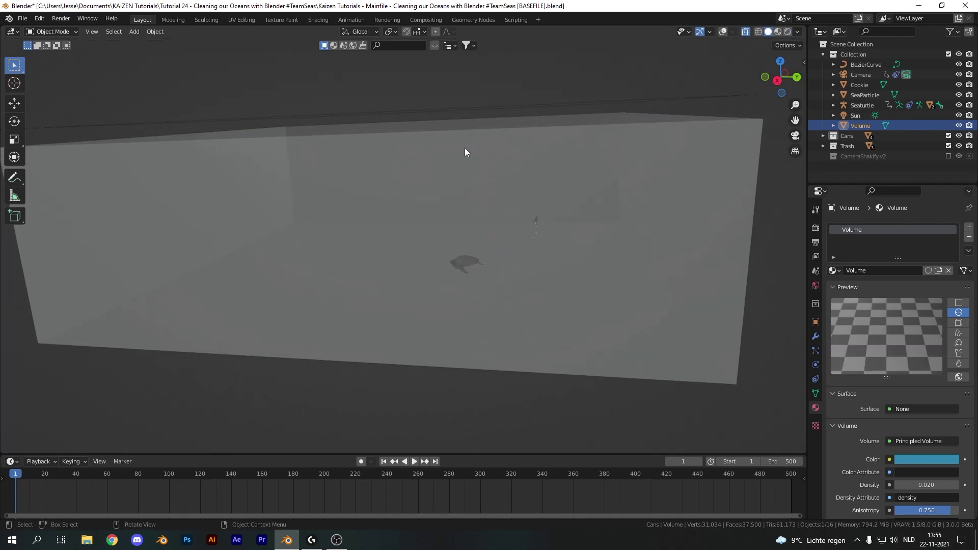
pyautogui.hotkey('shift', 'alt', 'z')
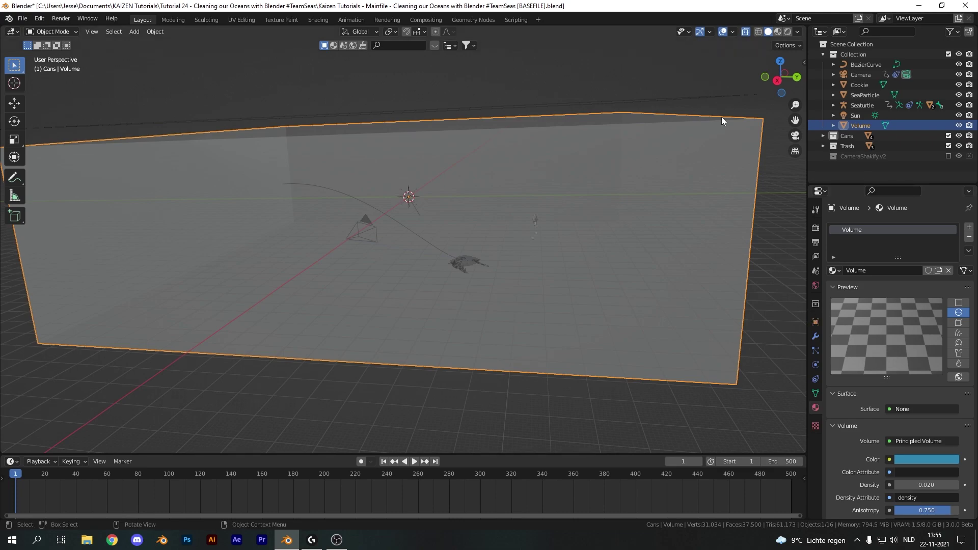
# - Add a particle system named "Cap" to the Volume object
pyautogui.click(815, 350)
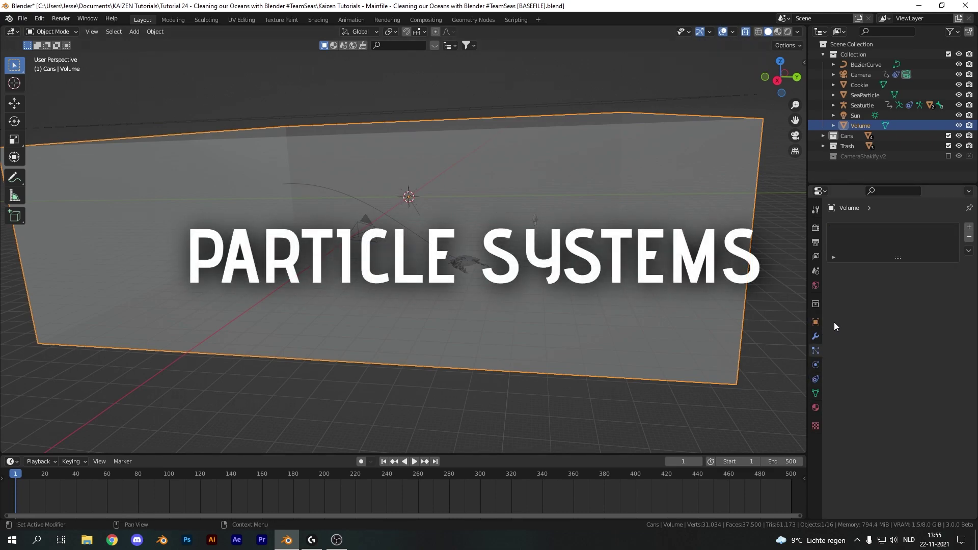
pyautogui.click(970, 228)
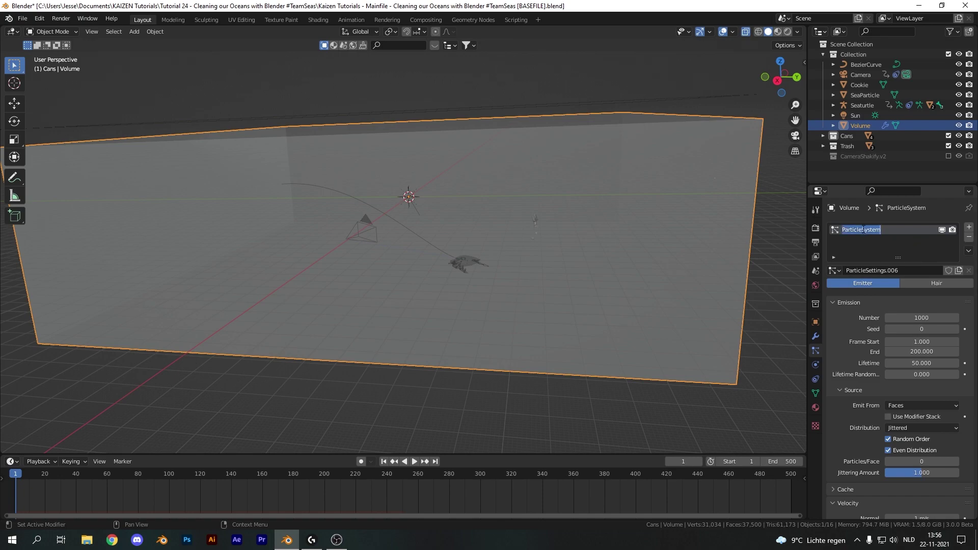
pyautogui.write('Cap')
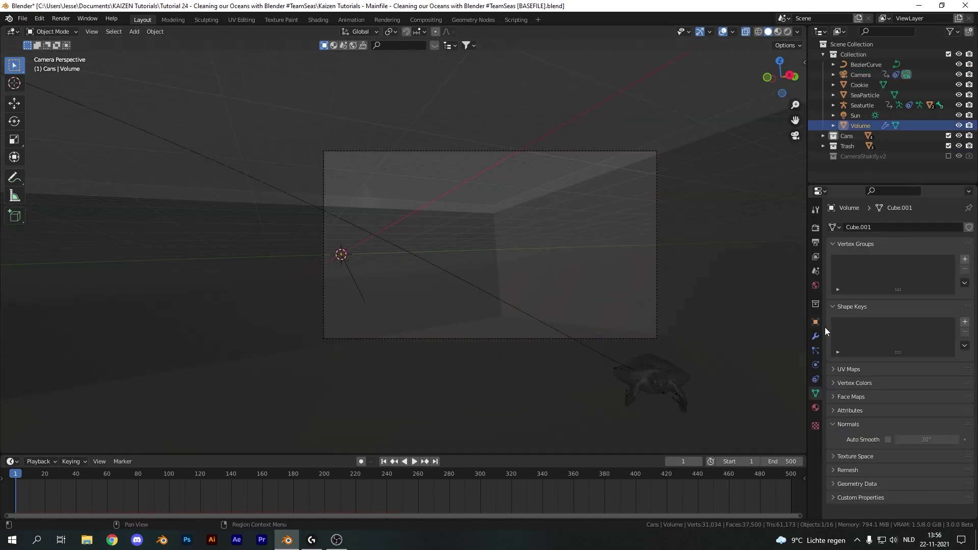
# - Set the Cap particle system's number to 100, end frame to 1 and lifetime to 500
pyautogui.click(815, 351)
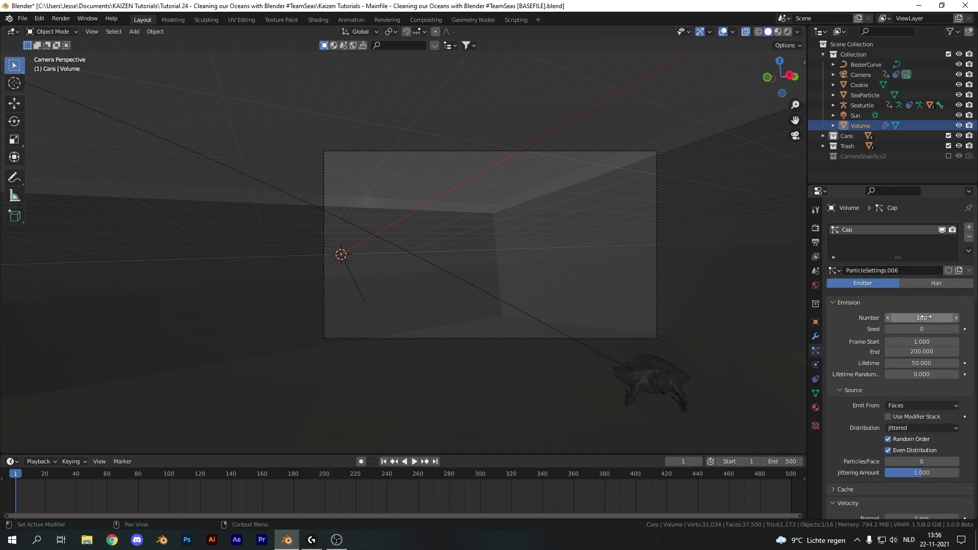
pyautogui.click(917, 351)
pyautogui.write('1')
pyautogui.press('Return')
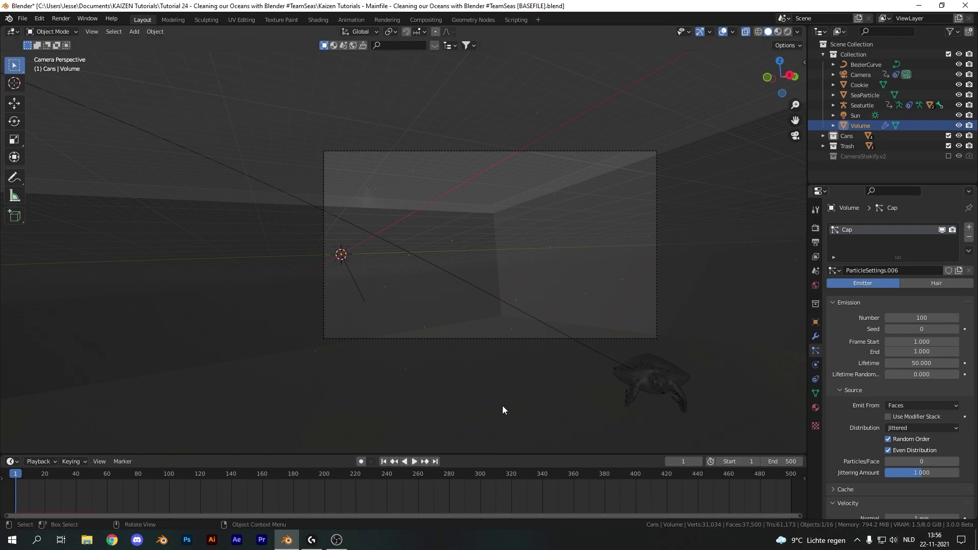
pyautogui.scroll(2, 640, 350)
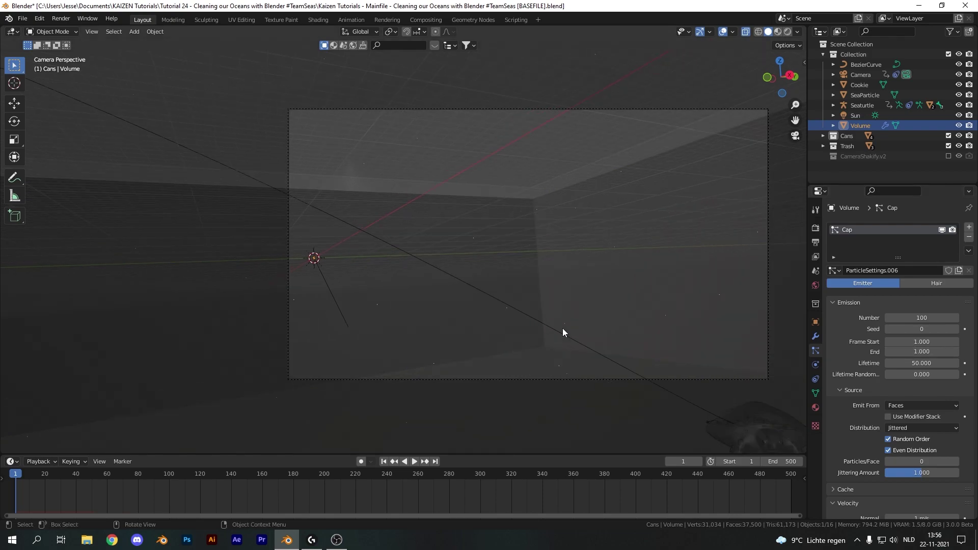
pyautogui.click(916, 363)
pyautogui.write('500')
pyautogui.press('Return')
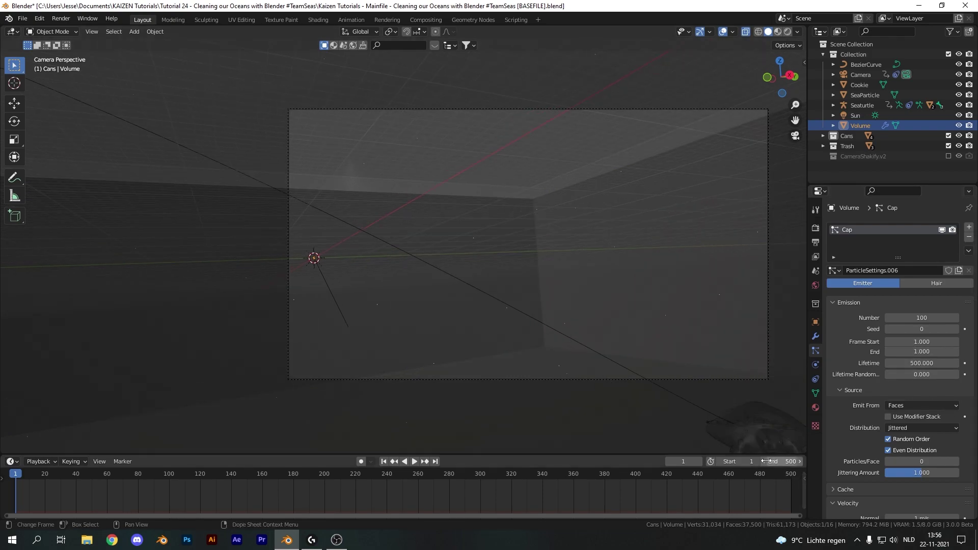
# - Set the Cap particles' normal velocity to 0 m/s
pyautogui.scroll(-8, 911, 306)
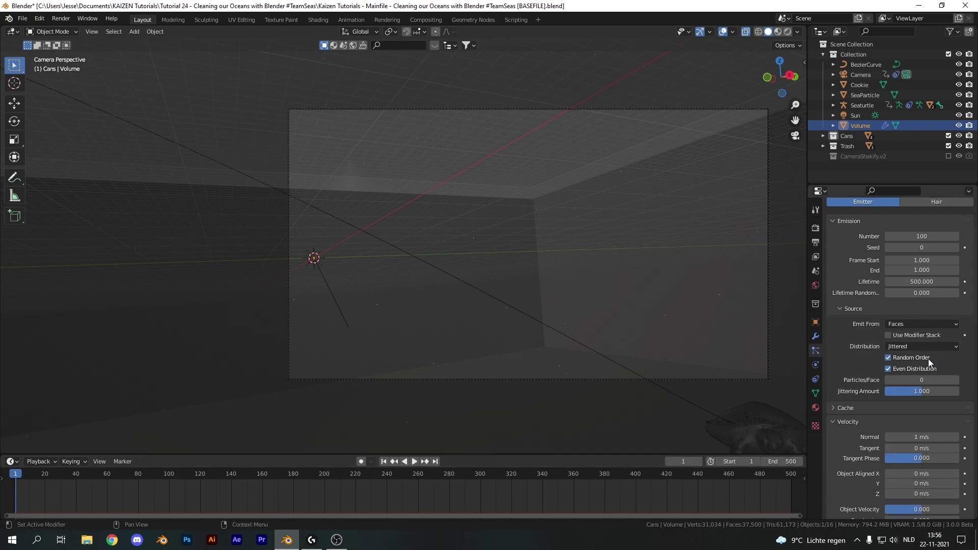
pyautogui.click(912, 294)
pyautogui.write('0')
pyautogui.press('Return')
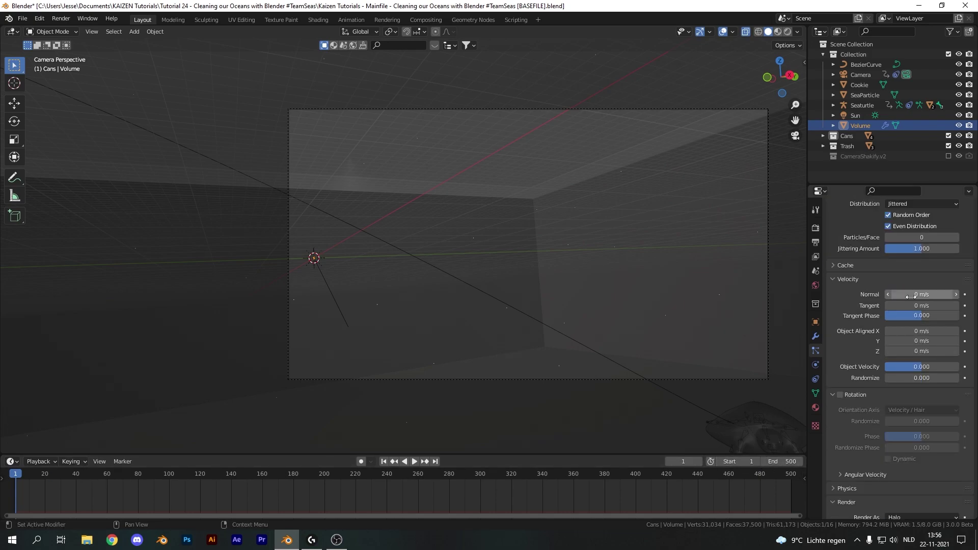
# - Enable rotation for the Cap particles, with Randomize at 1, Phase at 1 and Randomize Phase at 2
pyautogui.click(840, 395)
pyautogui.moveTo(907, 422); pyautogui.dragTo(962, 423)
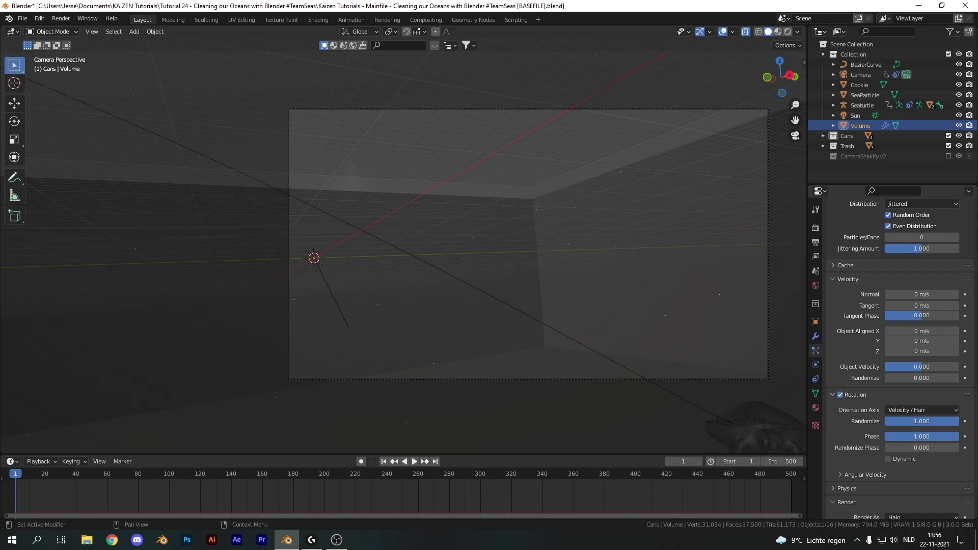
pyautogui.moveTo(888, 448); pyautogui.dragTo(962, 450)
# - Render the particles as the Cap object, with a scale of 0.6 and scale randomness of 0.1
pyautogui.scroll(-8, 855, 352)
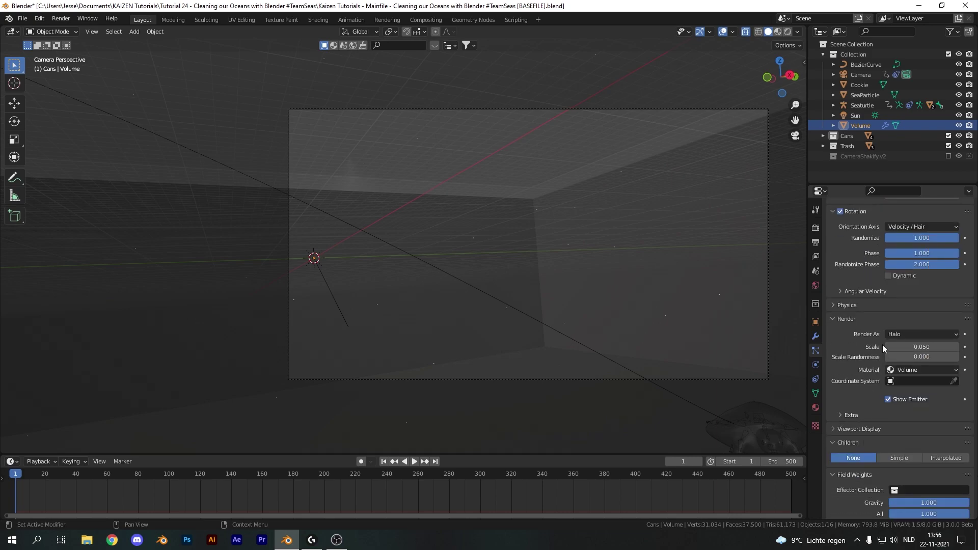
pyautogui.click(902, 335)
pyautogui.click(905, 390)
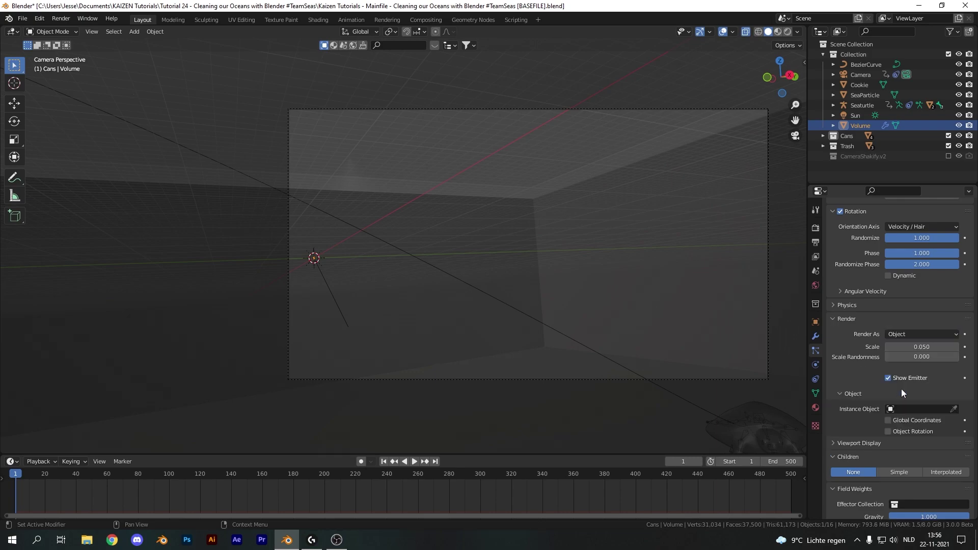
pyautogui.click(907, 409)
pyautogui.write('cap')
pyautogui.press('Return')
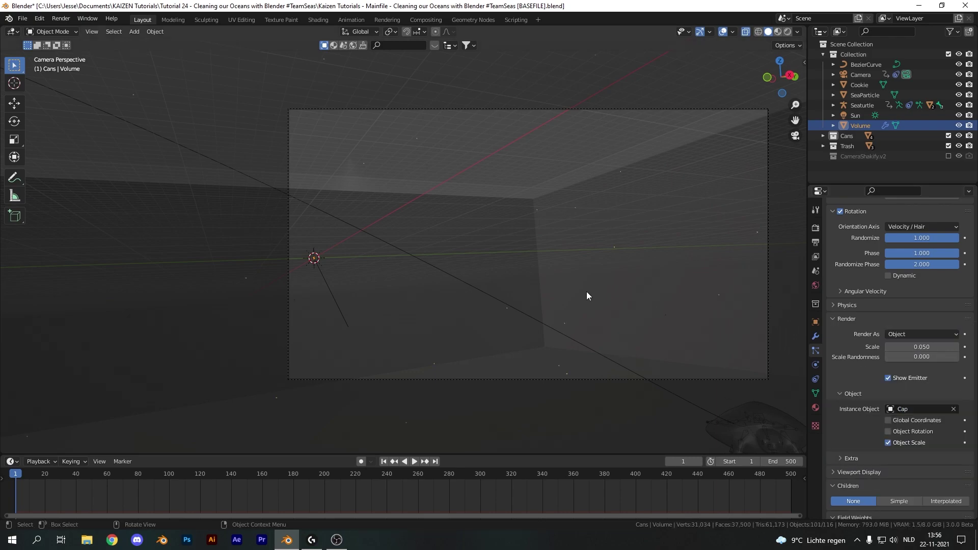
pyautogui.moveTo(933, 347); pyautogui.dragTo(955, 347)
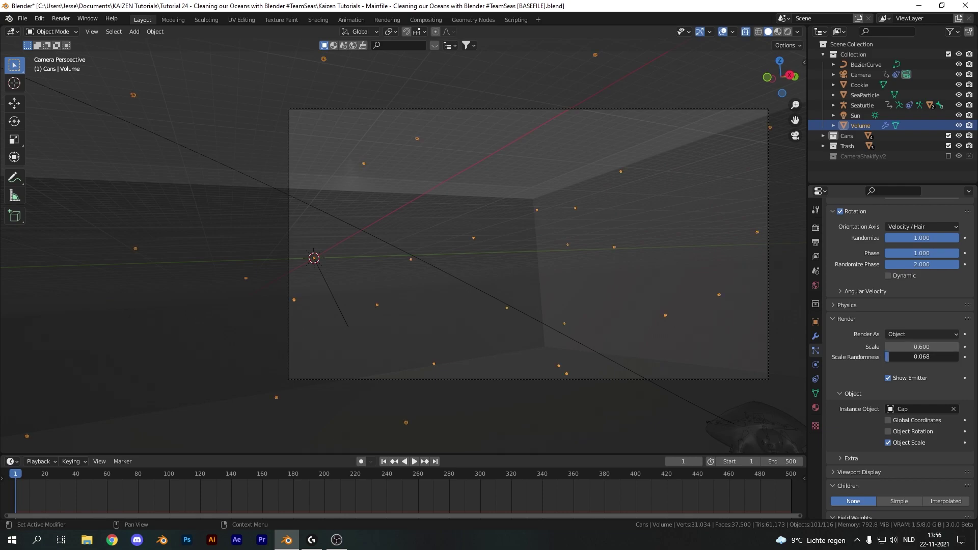
pyautogui.moveTo(923, 356); pyautogui.dragTo(927, 357)
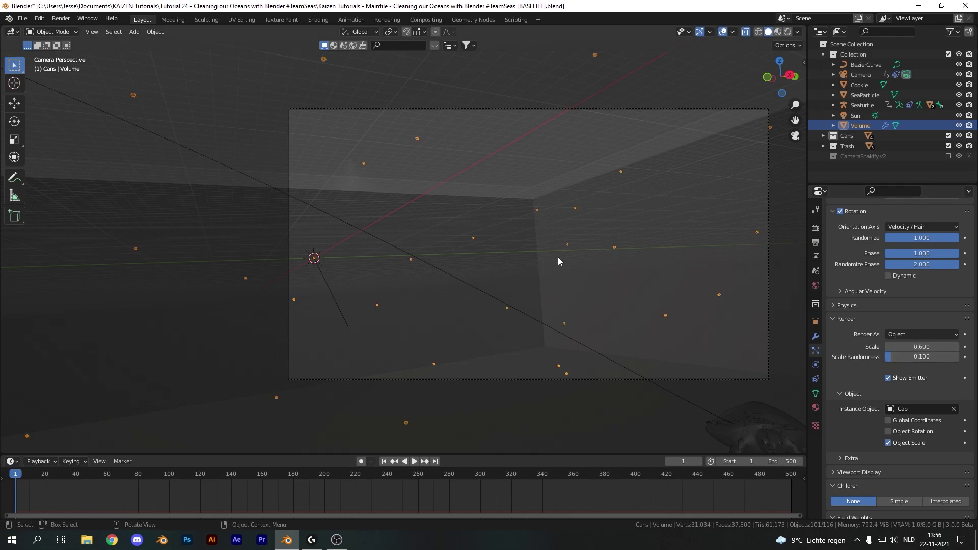
# - Set the Cap particles' gravity field weight to 0 and play the animation to check their motion
pyautogui.scroll(-8, 888, 435)
pyautogui.moveTo(929, 383); pyautogui.dragTo(880, 383)
pyautogui.press('space')
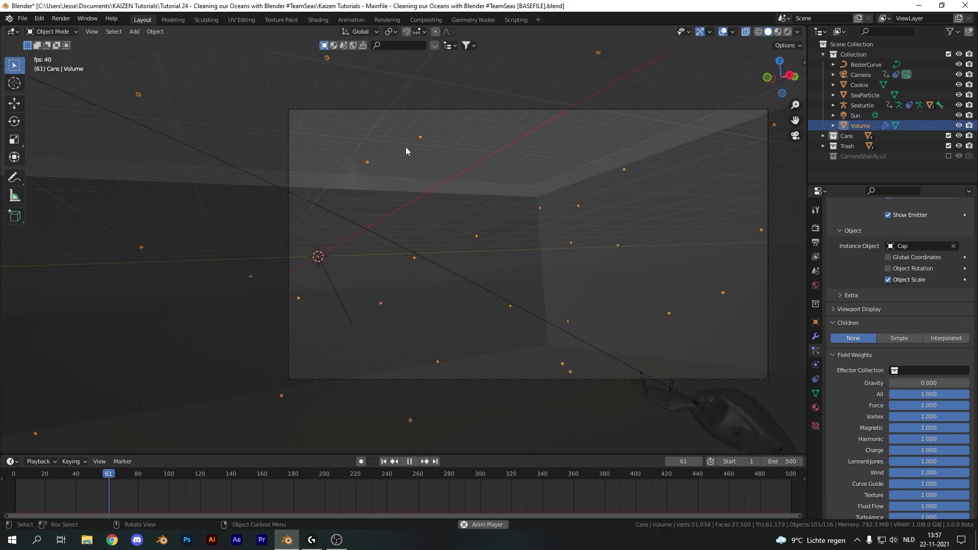
pyautogui.press('space')
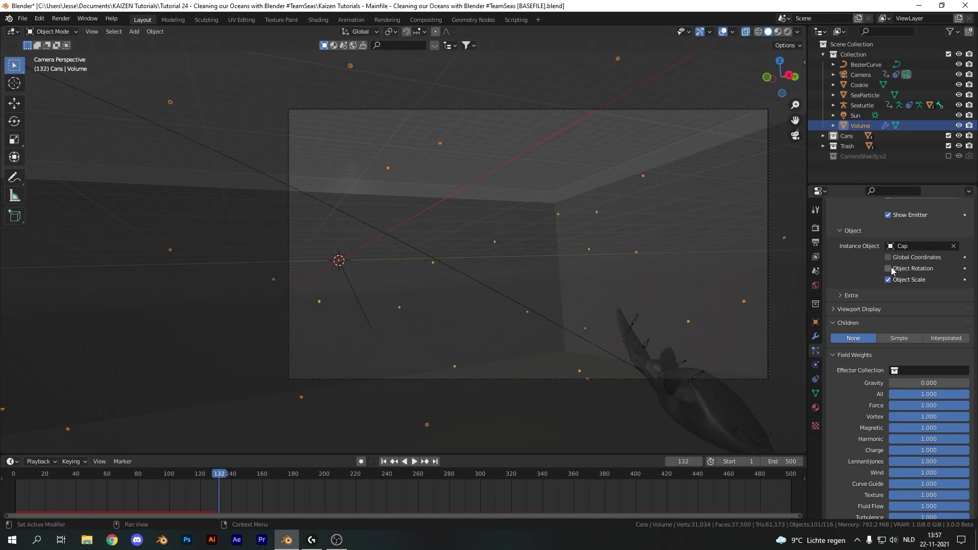
# - Enable Object Rotation for the Cap instances and emit the particles from Volume
pyautogui.click(890, 268)
pyautogui.click(383, 463)
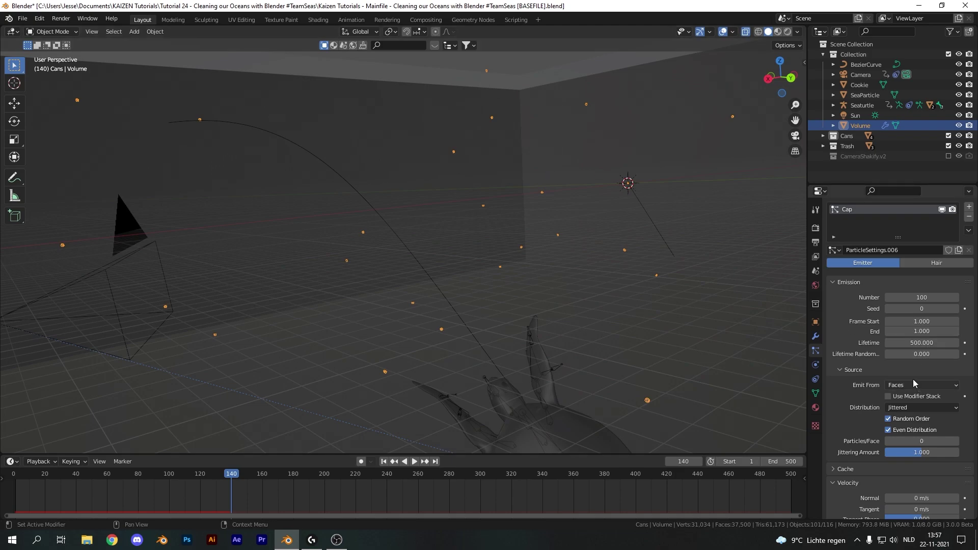
pyautogui.click(903, 386)
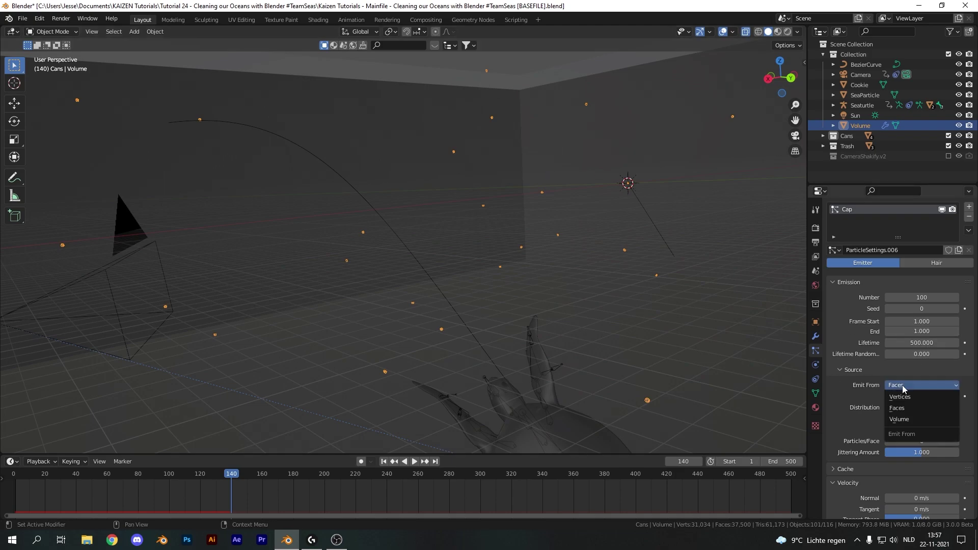
pyautogui.click(906, 424)
pyautogui.scroll(2, 514, 206)
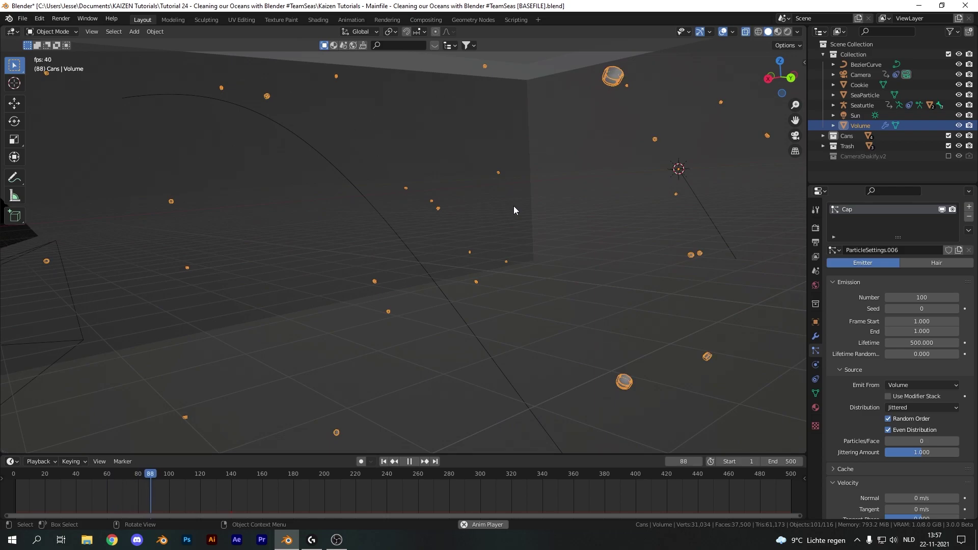
pyautogui.press('space')
# - Add a Turbulence force field to the scene and move it into the main Collection
pyautogui.press('KP_0')
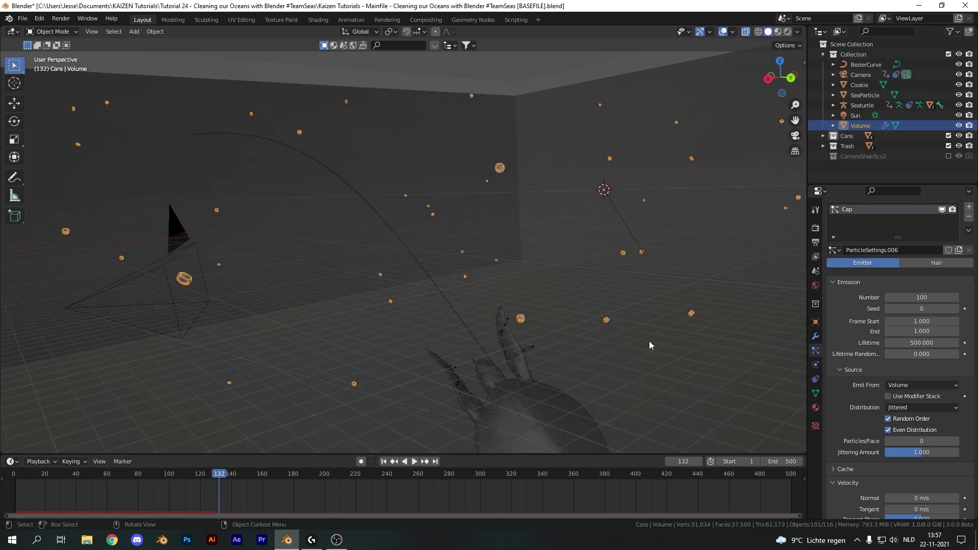
pyautogui.hotkey('shift', 'a')
pyautogui.moveTo(565, 486)
pyautogui.click(647, 463)
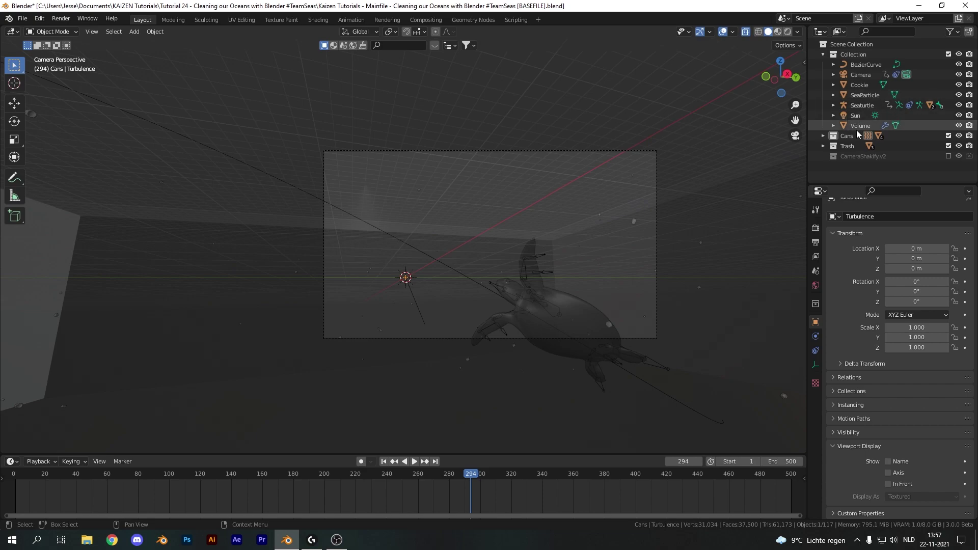
pyautogui.press('m')
pyautogui.click(453, 208)
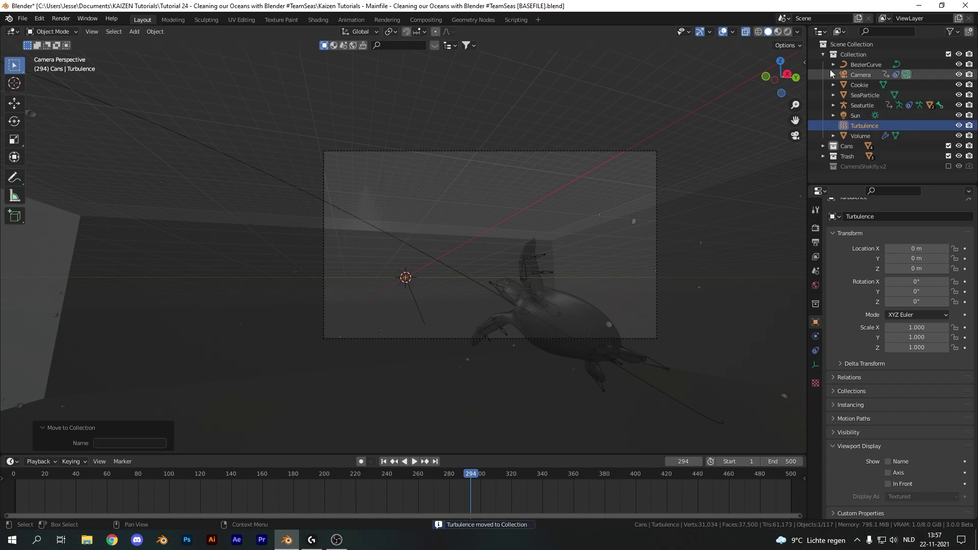
# - Set the Turbulence force field's strength to 0.1 and replay the animation from the first frame
pyautogui.click(858, 126)
pyautogui.click(815, 351)
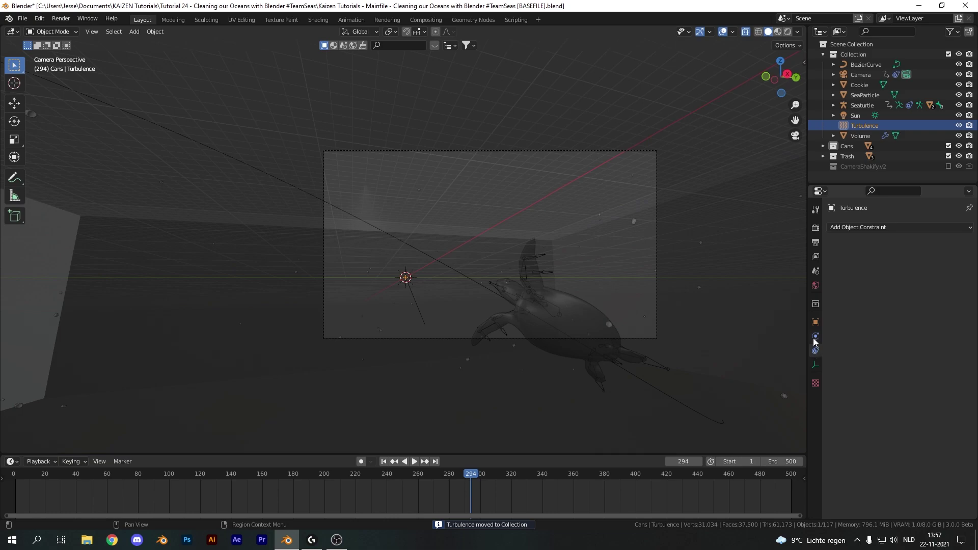
pyautogui.click(815, 336)
pyautogui.click(920, 306)
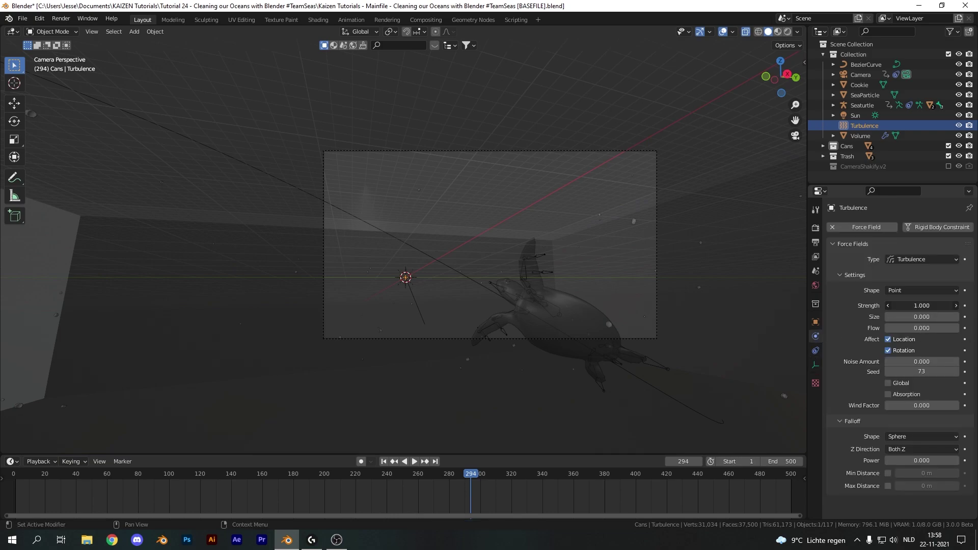
pyautogui.write('0.1')
pyautogui.press('Return')
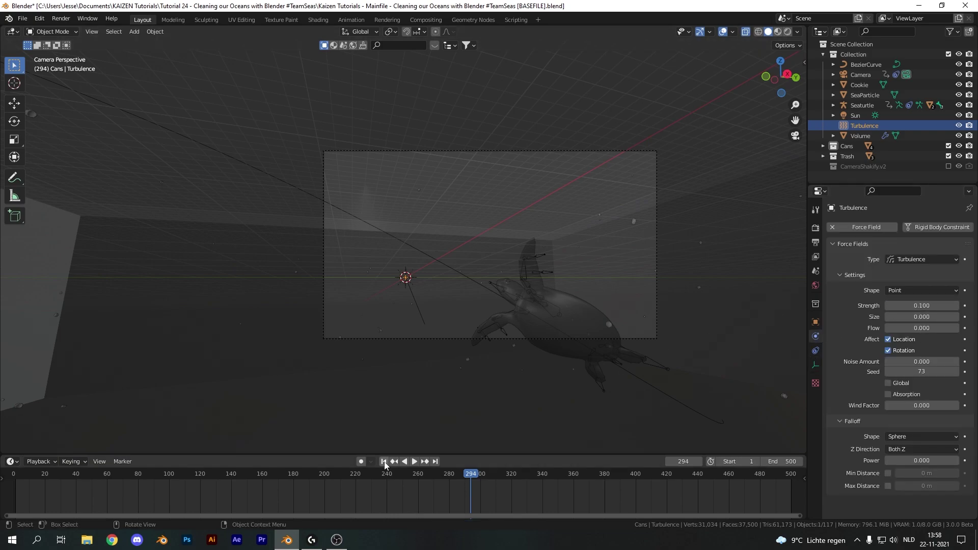
pyautogui.click(384, 462)
pyautogui.press('space')
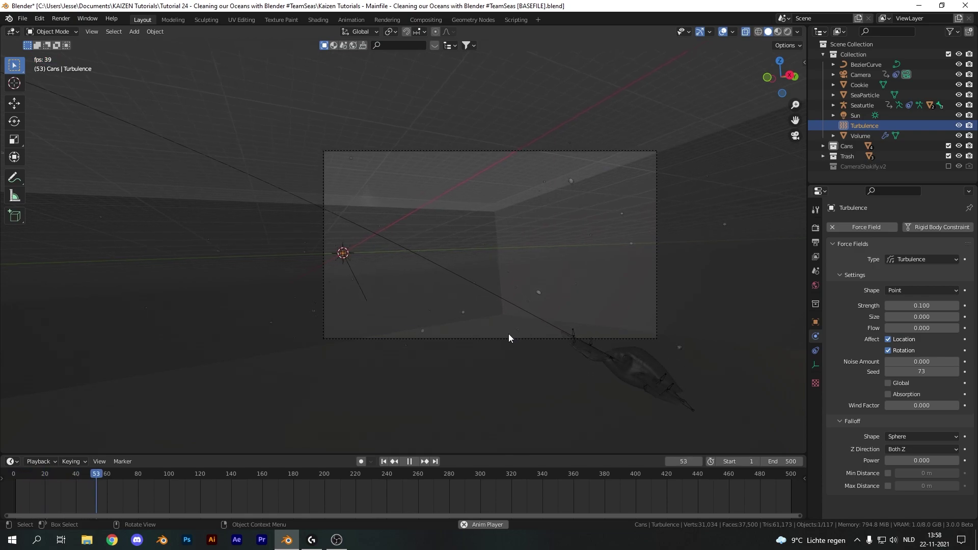
pyautogui.scroll(3, 604, 213)
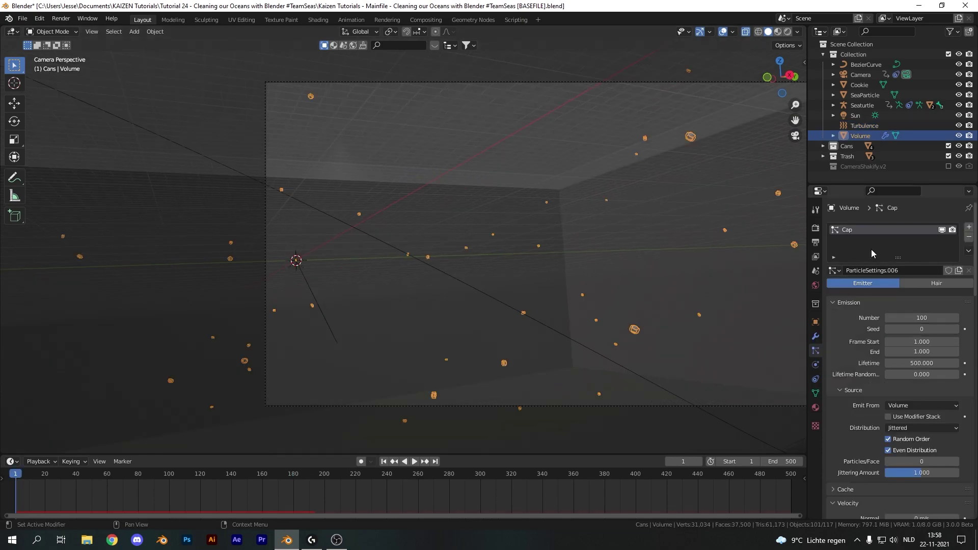
# - Rename the Cap system's particle settings on the Volume object to "THIS ONE"
pyautogui.click(877, 271)
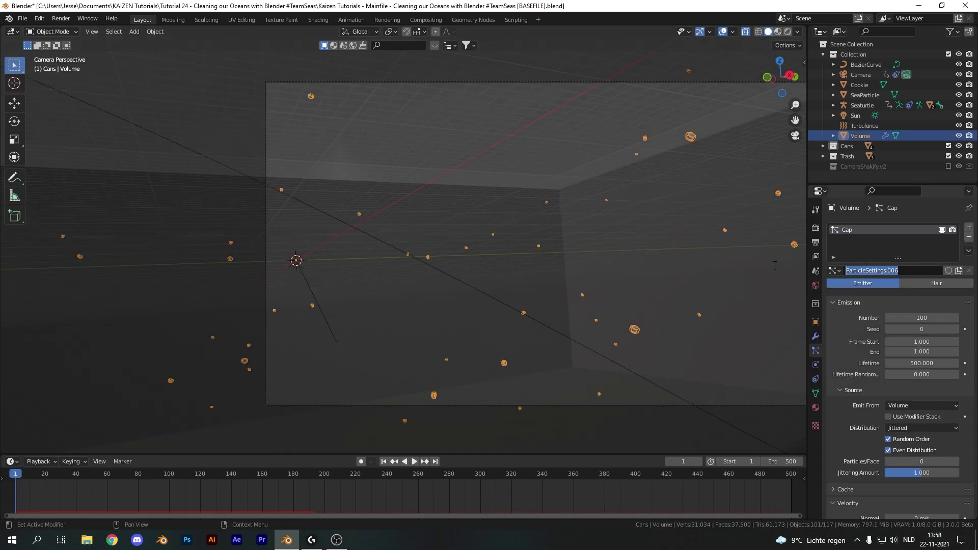
pyautogui.write('THIS ONE')
pyautogui.press('Return')
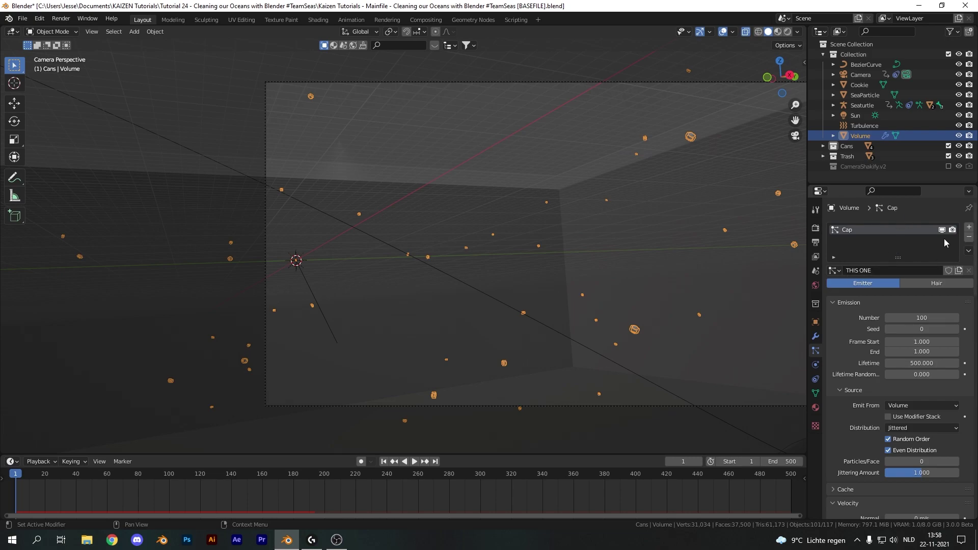
# - Add a second particle system named Straw to Volume and give it its own copy of the THIS ONE settings
pyautogui.click(968, 228)
pyautogui.doubleClick(861, 239)
pyautogui.write('Straw')
pyautogui.press('Return')
pyautogui.click(834, 271)
pyautogui.click(848, 354)
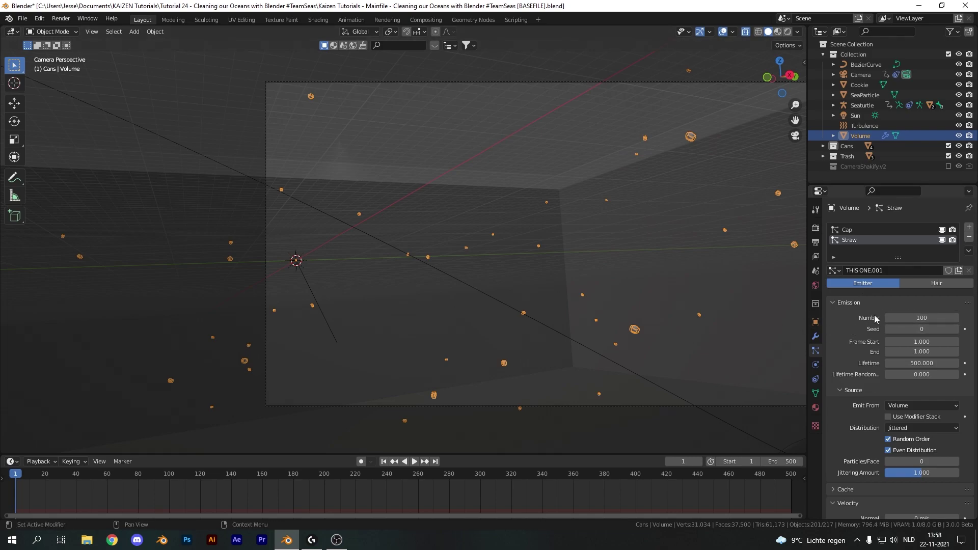
# - Set the Straw system's seed to 3 and its particle number to 50
pyautogui.click(956, 330)
pyautogui.click(956, 329)
pyautogui.click(957, 329)
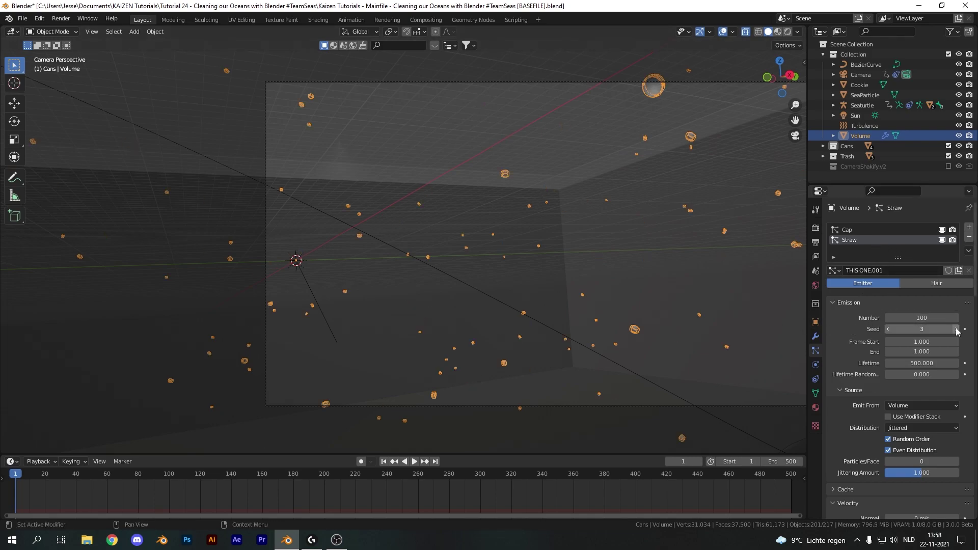
pyautogui.click(919, 318)
pyautogui.write('50')
pyautogui.press('Return')
# - Use the Straw object as the Straw system's instance object and set its render scale to 1
pyautogui.scroll(-10, 912, 325)
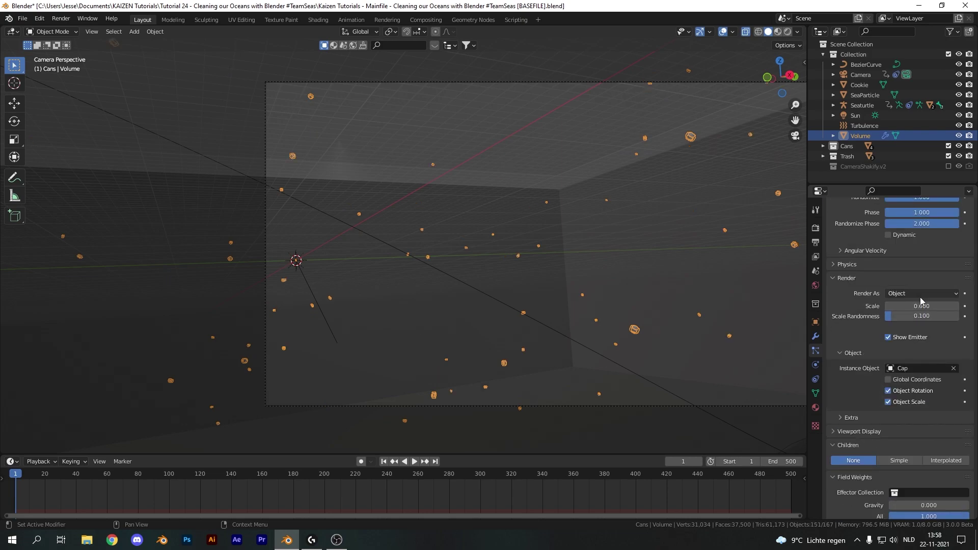
pyautogui.click(938, 368)
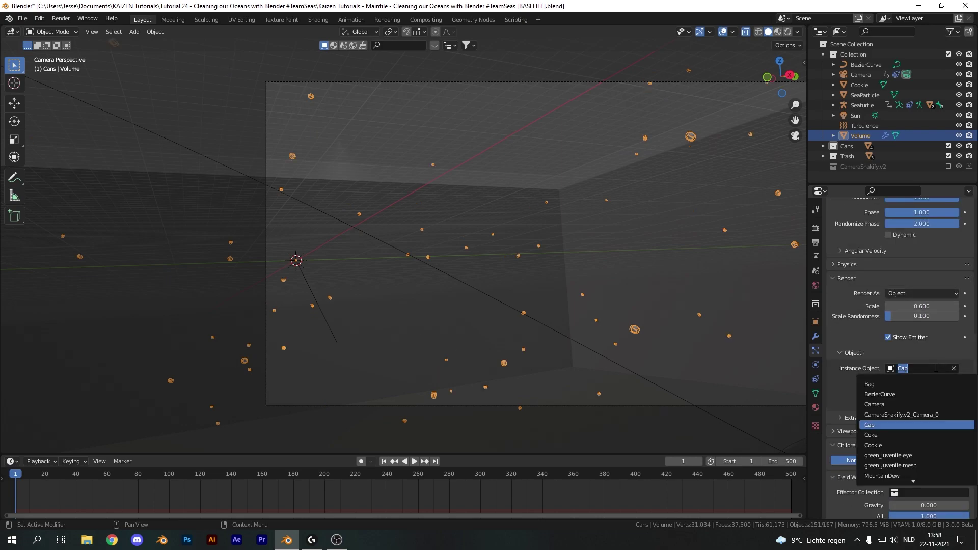
pyautogui.write('straw')
pyautogui.press('Return')
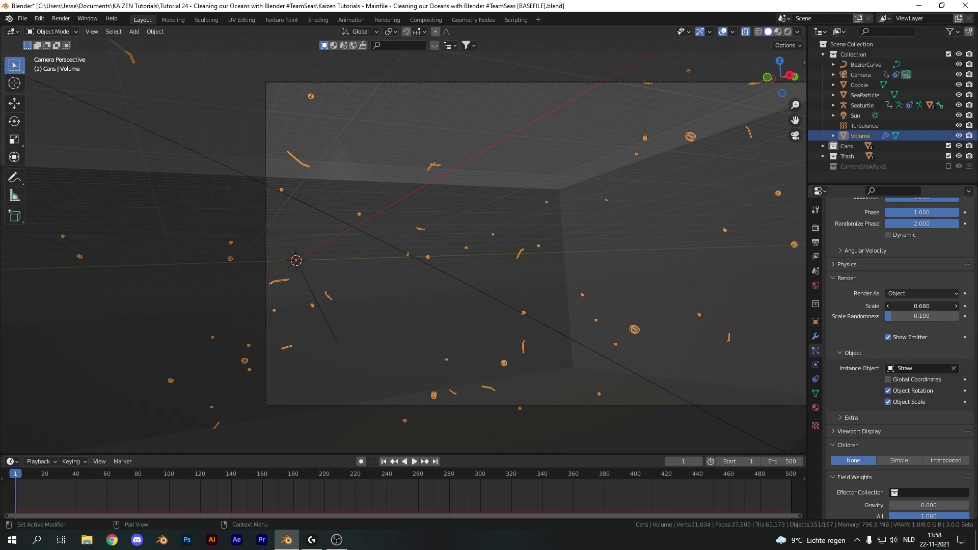
pyautogui.moveTo(922, 306); pyautogui.dragTo(925, 305)
pyautogui.click(922, 306)
pyautogui.write('1')
pyautogui.press('Return')
# - Preview the camera view in rendered shading with the viewport overlays hidden
pyautogui.scroll(2, 902, 347)
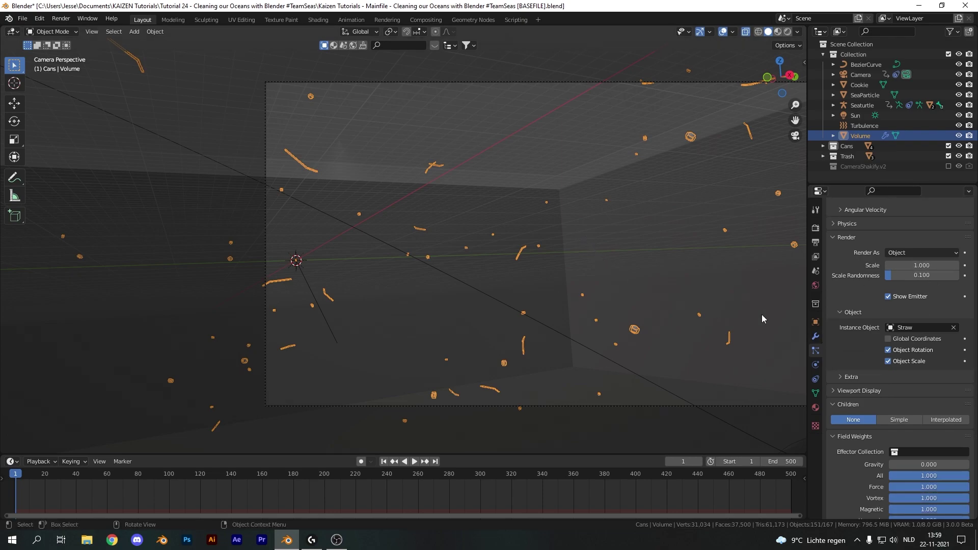
pyautogui.scroll(2, 917, 366)
pyautogui.scroll(2, 918, 366)
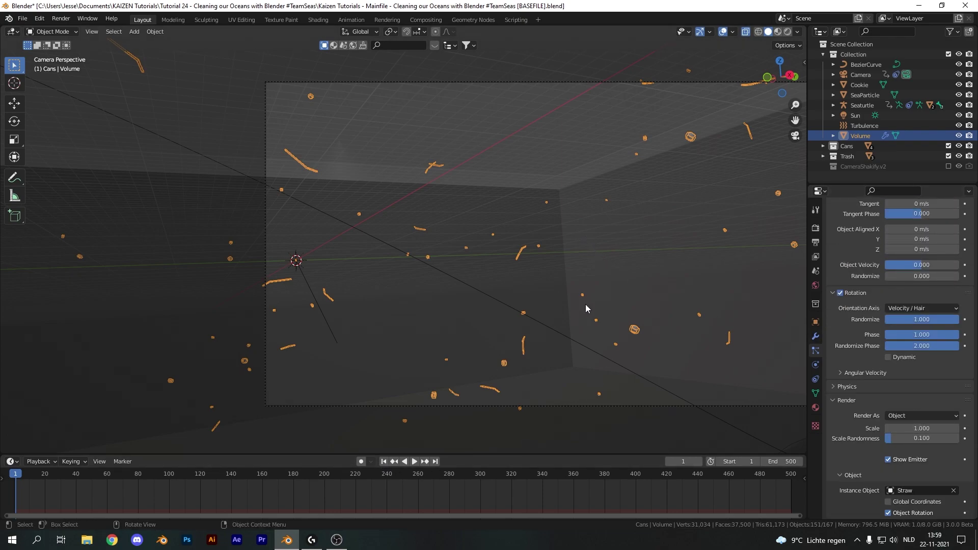
pyautogui.press('z')
pyautogui.click(632, 293)
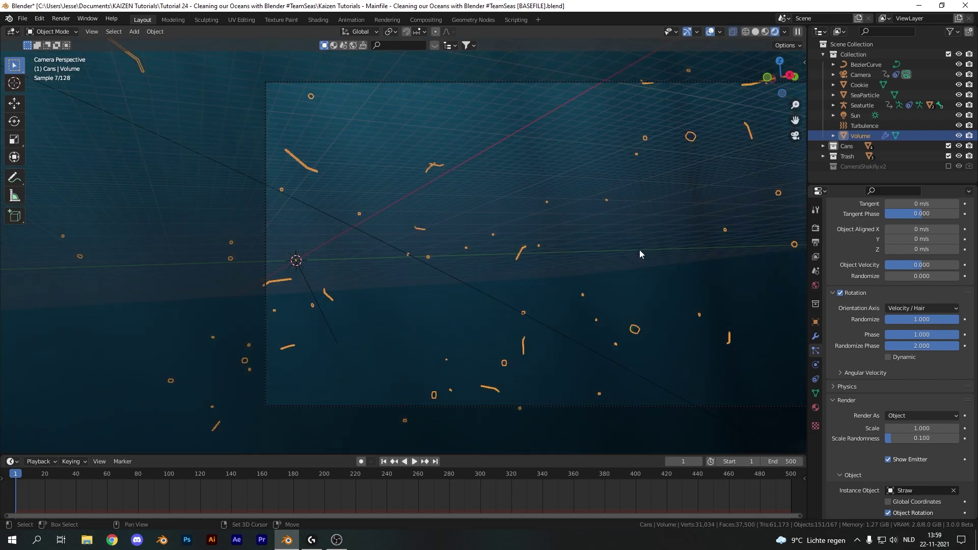
pyautogui.keyDown('shift'); pyautogui.moveTo(640, 255); pyautogui.dragTo(523, 252, button='middle'); pyautogui.keyUp('shift')
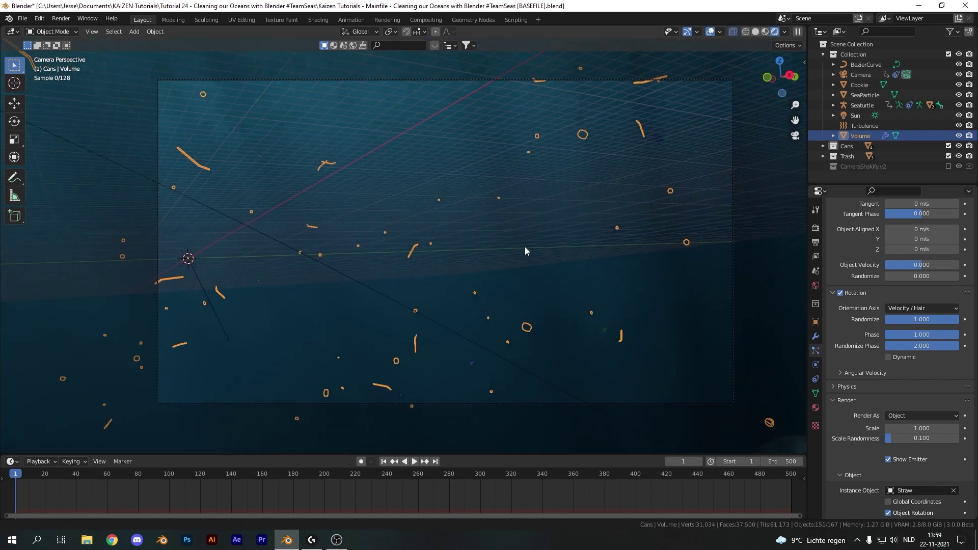
pyautogui.click(711, 33)
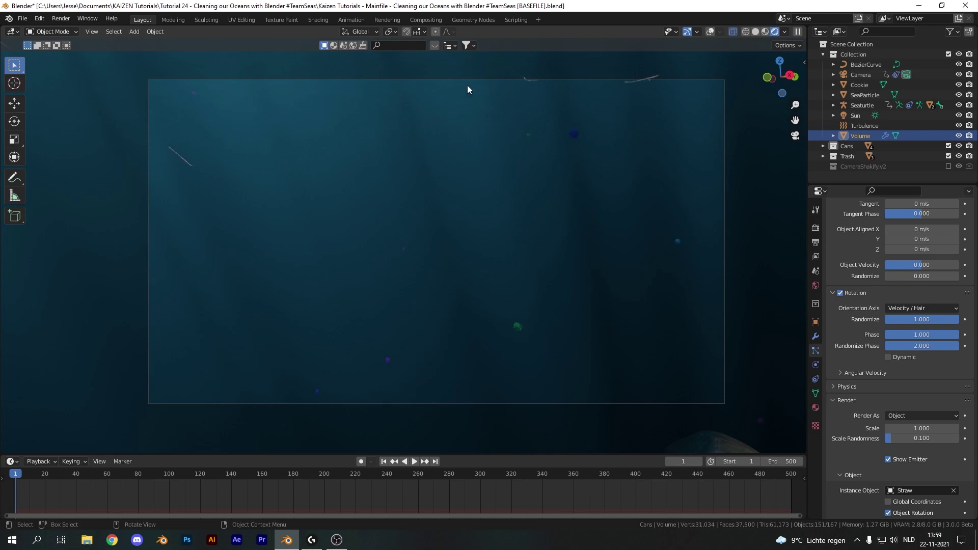
# - Raise the Straw system's particle number to 150 and set its seed to 16
pyautogui.scroll(20, 873, 290)
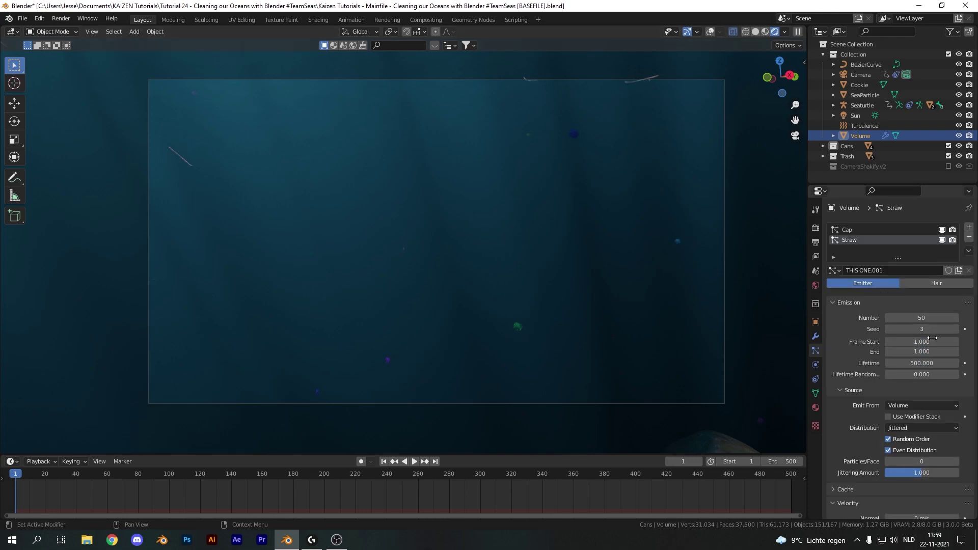
pyautogui.click(956, 329)
pyautogui.click(956, 330)
pyautogui.click(956, 329)
pyautogui.click(956, 329)
pyautogui.click(956, 329)
pyautogui.click(956, 329)
pyautogui.click(956, 329)
pyautogui.click(956, 329)
pyautogui.click(922, 317)
pyautogui.write('150')
pyautogui.press('Return')
pyautogui.click(957, 329)
pyautogui.click(957, 329)
pyautogui.click(957, 329)
pyautogui.click(957, 329)
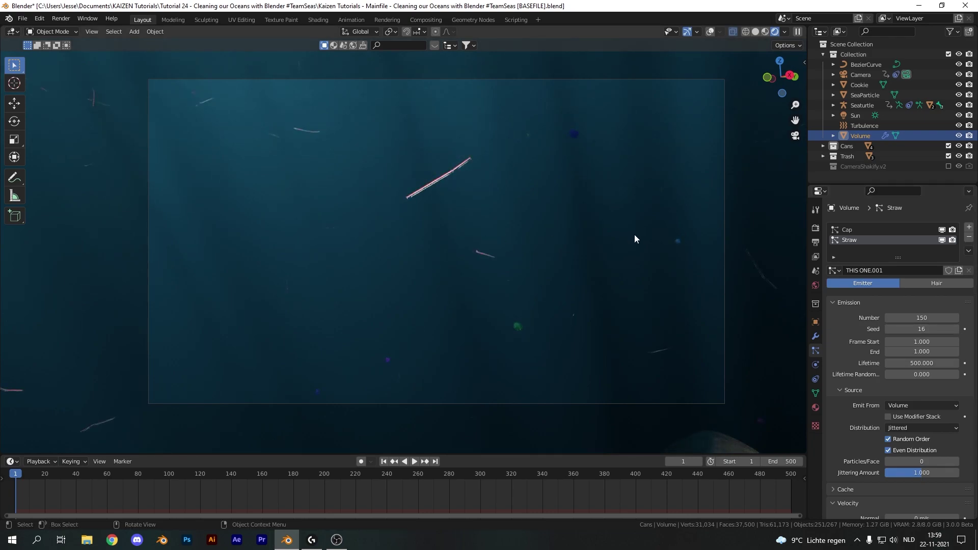
# - Return to solid shading and add a third particle system named Bag using its own copy of the THIS ONE settings
pyautogui.press('z')
pyautogui.click(775, 305)
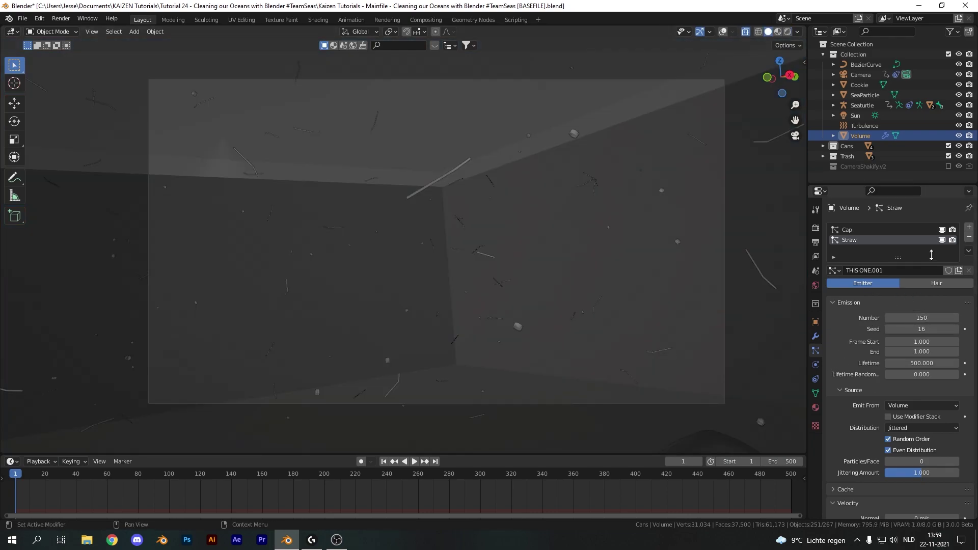
pyautogui.click(969, 228)
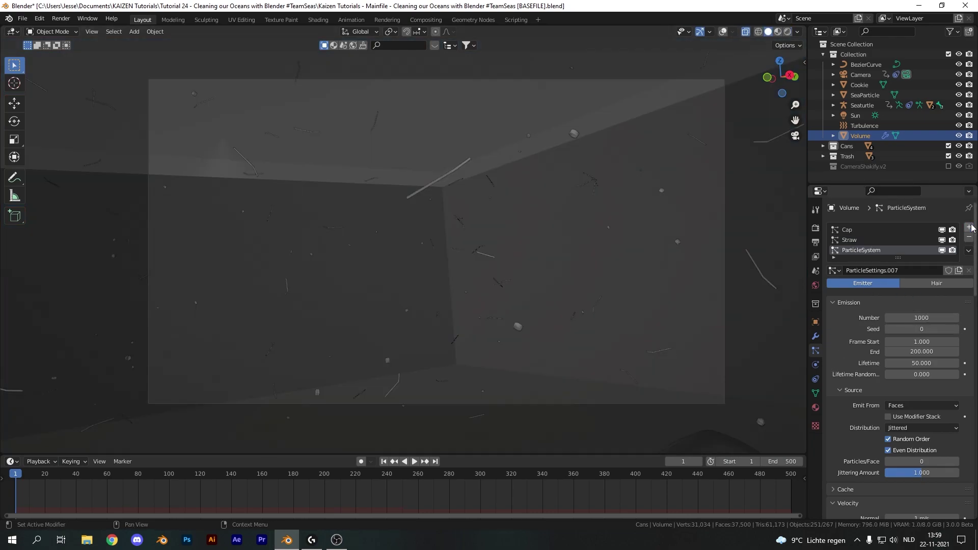
pyautogui.doubleClick(859, 249)
pyautogui.write('Bag')
pyautogui.click(834, 271)
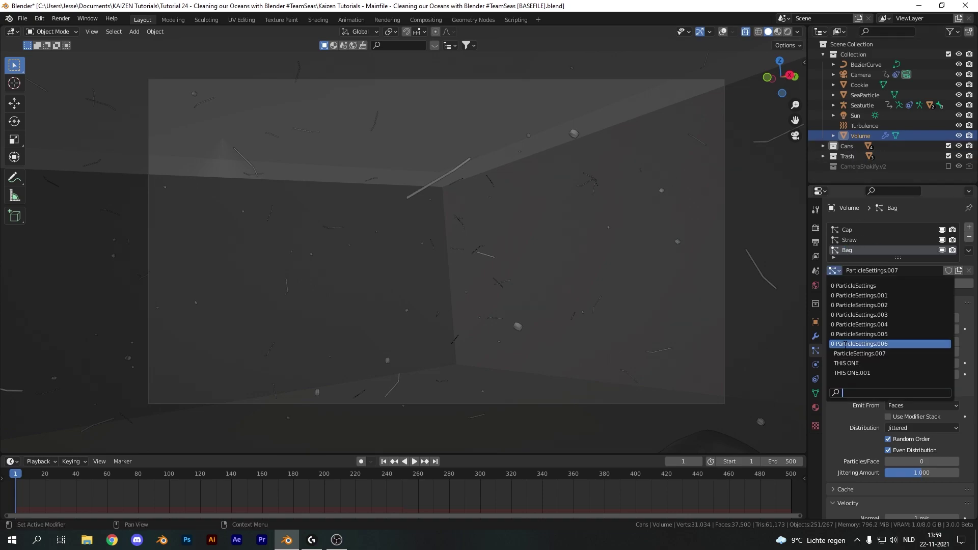
pyautogui.click(861, 361)
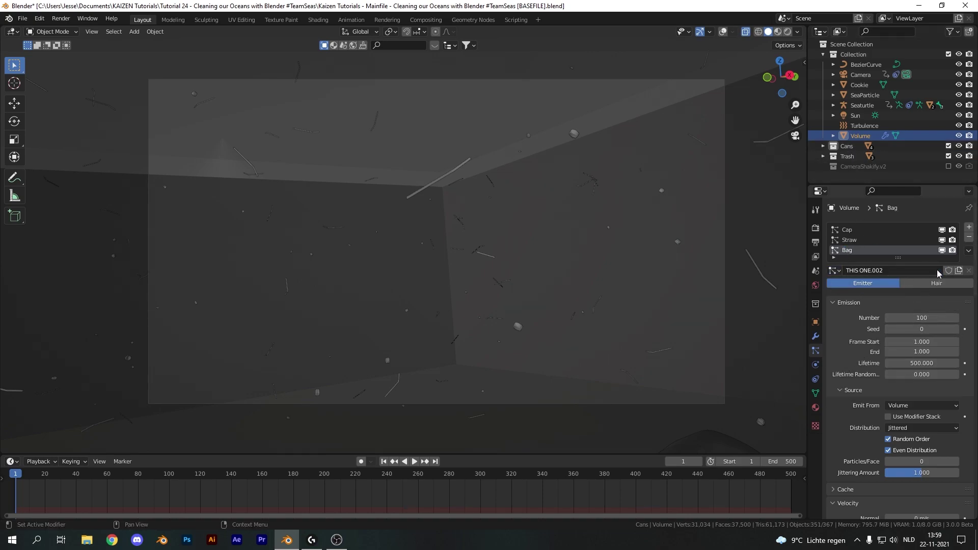
pyautogui.click(935, 270)
# - Set the Bag system's particle number to 25 and its instance object to Bag
pyautogui.click(936, 318)
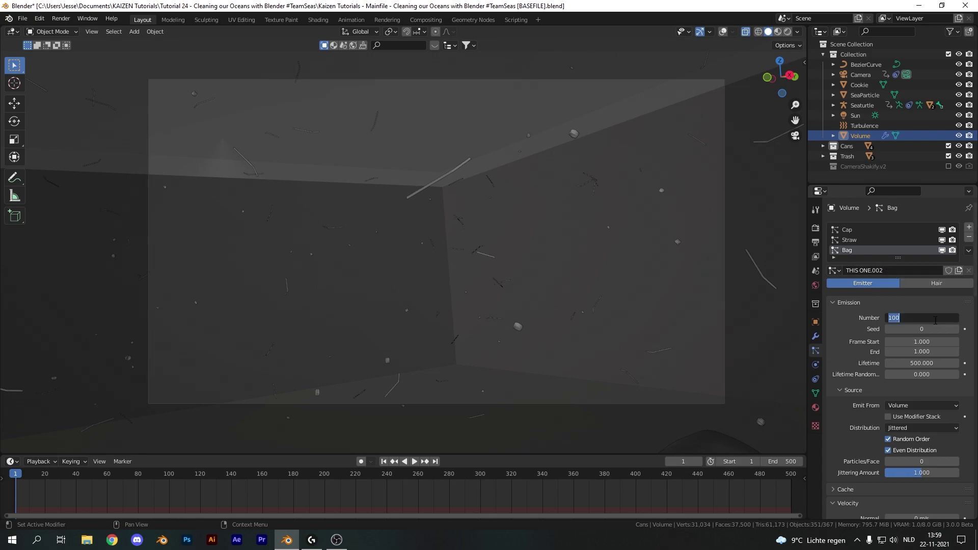
pyautogui.write('25')
pyautogui.press('Return')
pyautogui.scroll(-12, 934, 318)
pyautogui.click(922, 389)
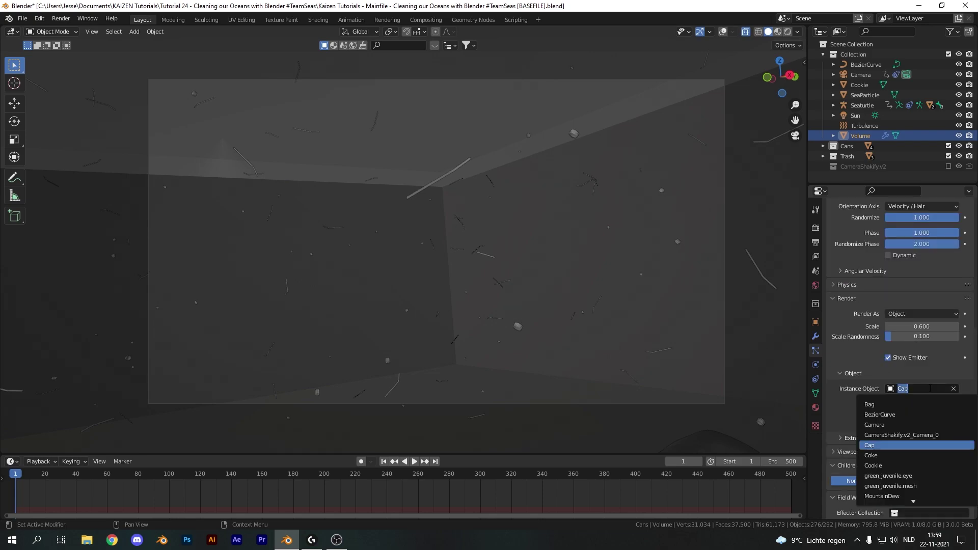
pyautogui.write('bag')
pyautogui.press('Return')
# - Set the Bag particles' render scale to 5 and their scale randomness to 0.5
pyautogui.moveTo(902, 327); pyautogui.dragTo(969, 327)
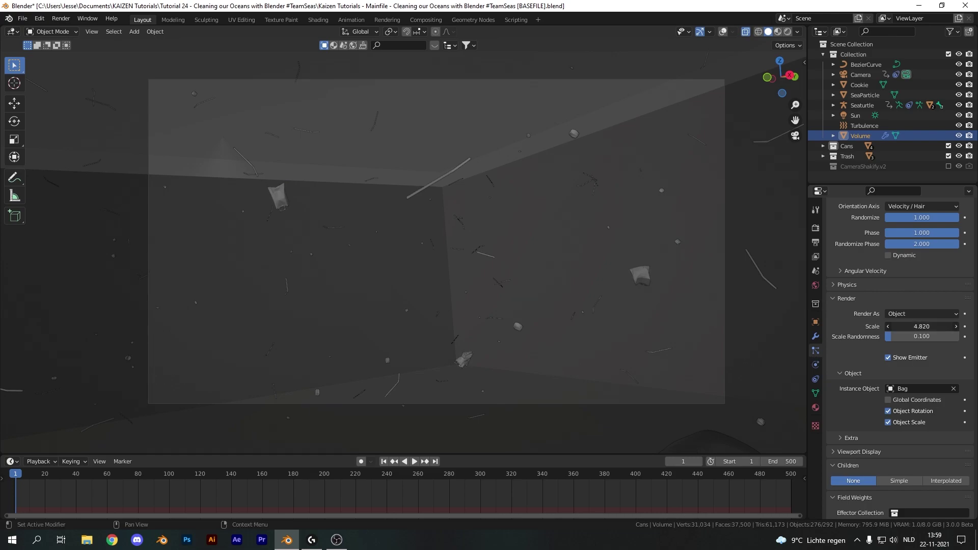
pyautogui.click(905, 326)
pyautogui.write('5')
pyautogui.press('Return')
pyautogui.scroll(5, 909, 461)
pyautogui.moveTo(909, 459); pyautogui.dragTo(921, 459)
pyautogui.click(907, 459)
pyautogui.write('.5')
pyautogui.press('Return')
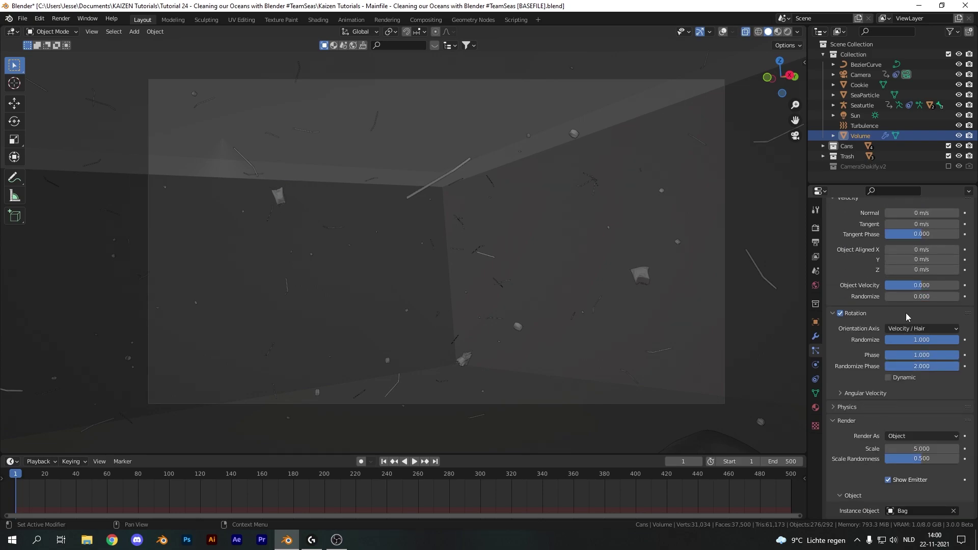
# - Set the Bag system's seed to 7, check the distribution in rendered shading and return to solid shading
pyautogui.scroll(12, 907, 316)
pyautogui.click(957, 310)
pyautogui.click(956, 309)
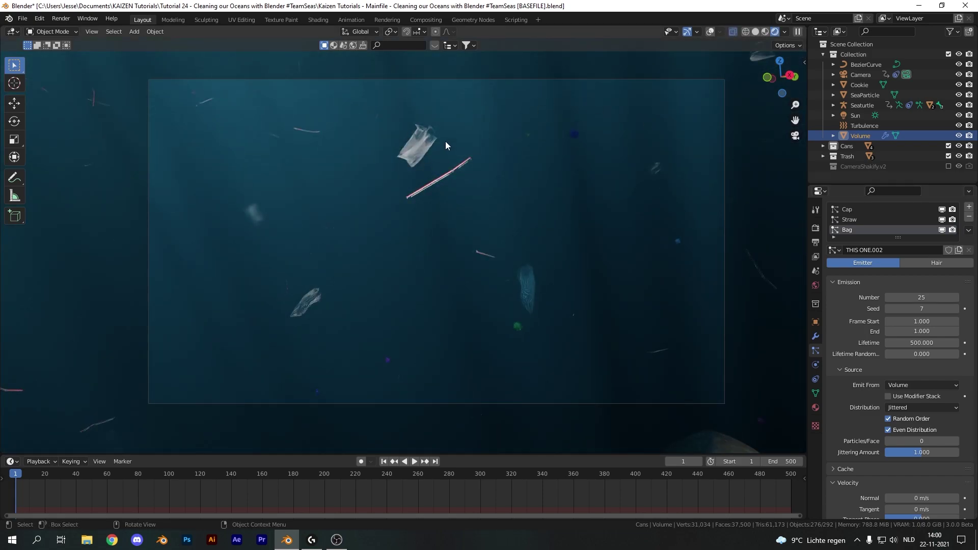
pyautogui.press('z')
# - Add a fourth particle system named Cans and give it its own copy of the THIS ONE settings
pyautogui.scroll(-1, 959, 214)
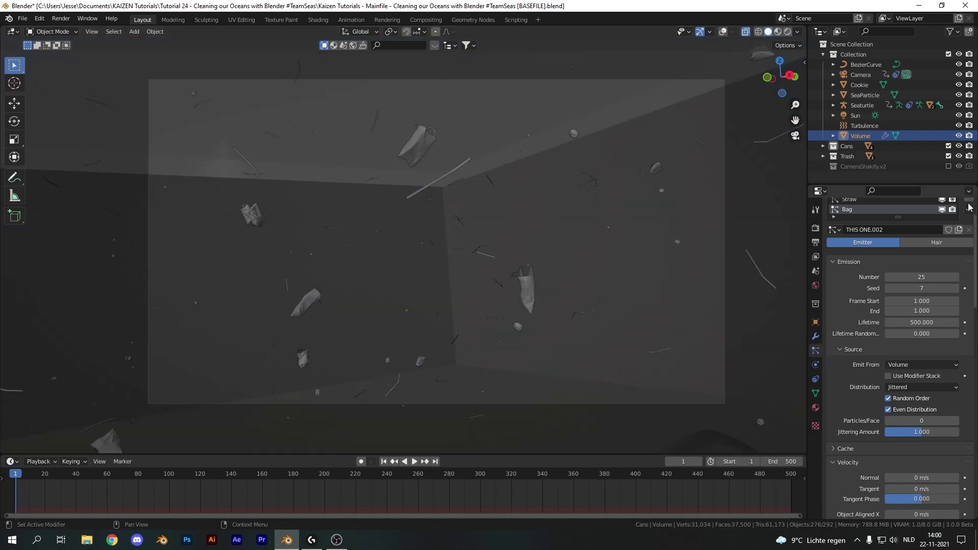
pyautogui.scroll(2, 968, 207)
pyautogui.click(968, 227)
pyautogui.doubleClick(872, 261)
pyautogui.write('Cans')
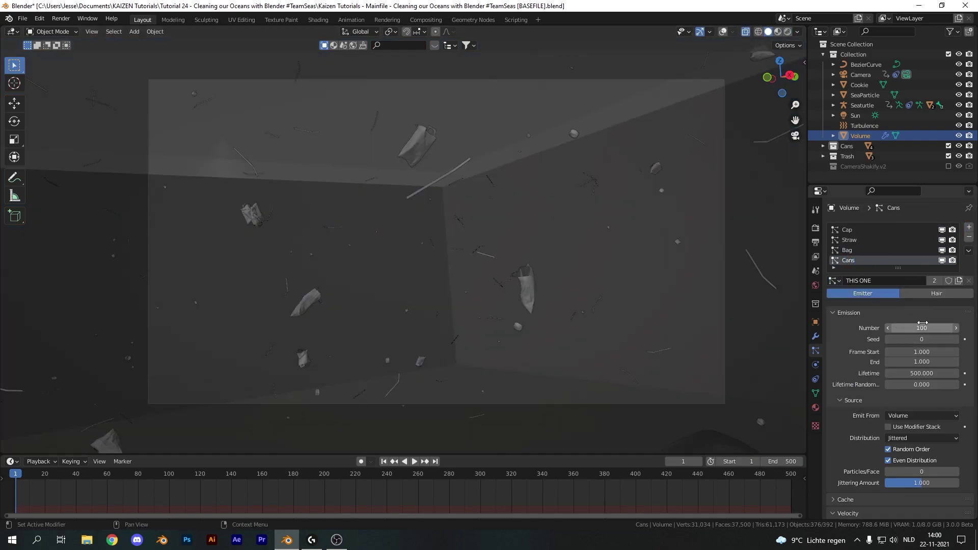
pyautogui.click(934, 280)
# - Set the Cans system's particle number to 25
pyautogui.scroll(-2, 907, 329)
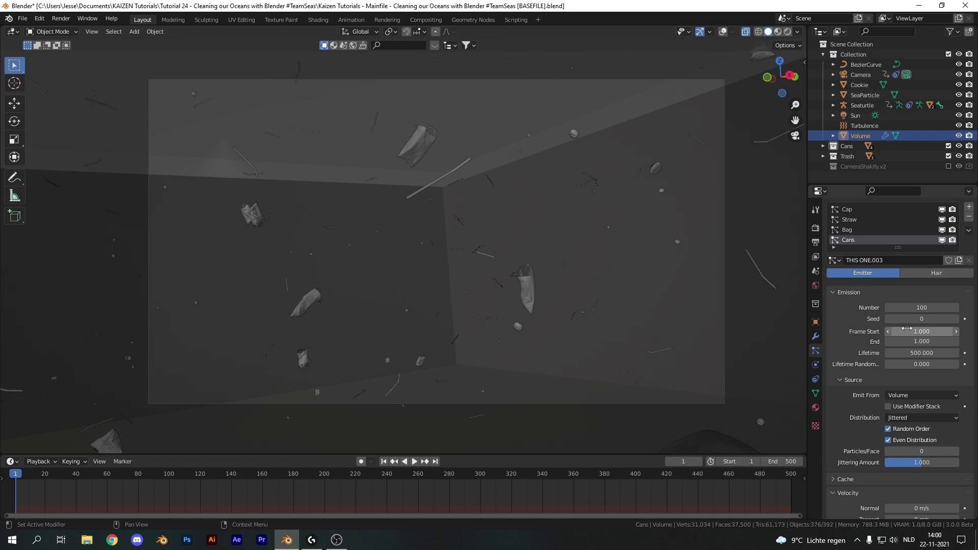
pyautogui.click(919, 288)
pyautogui.write('25')
pyautogui.press('Return')
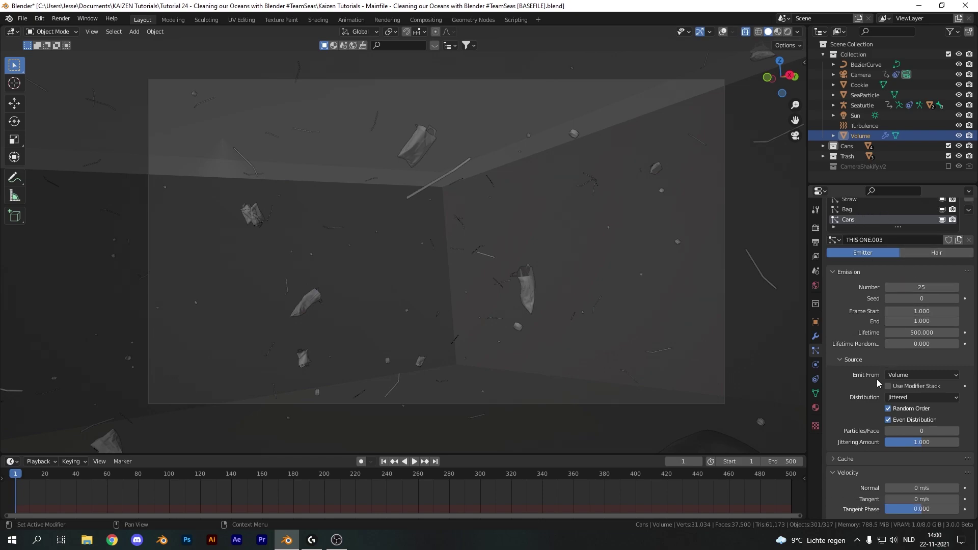
# - Render the Cans particles as the Cans collection with Pick Random enabled and a scale of 3
pyautogui.scroll(-15, 912, 378)
pyautogui.click(911, 404)
pyautogui.click(897, 407)
pyautogui.click(904, 475)
pyautogui.scroll(-5, 922, 435)
pyautogui.click(914, 379)
pyautogui.click(920, 401)
pyautogui.click(918, 316)
pyautogui.write('3')
pyautogui.write('z')
# - Switch to rendered shading and set the Cans system's seed to 15
pyautogui.click(661, 330)
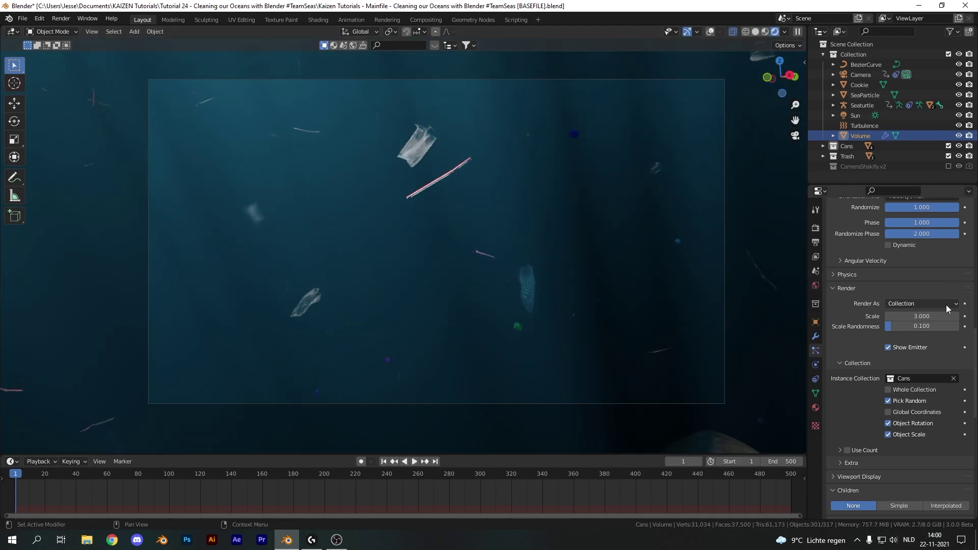
pyautogui.scroll(15, 945, 308)
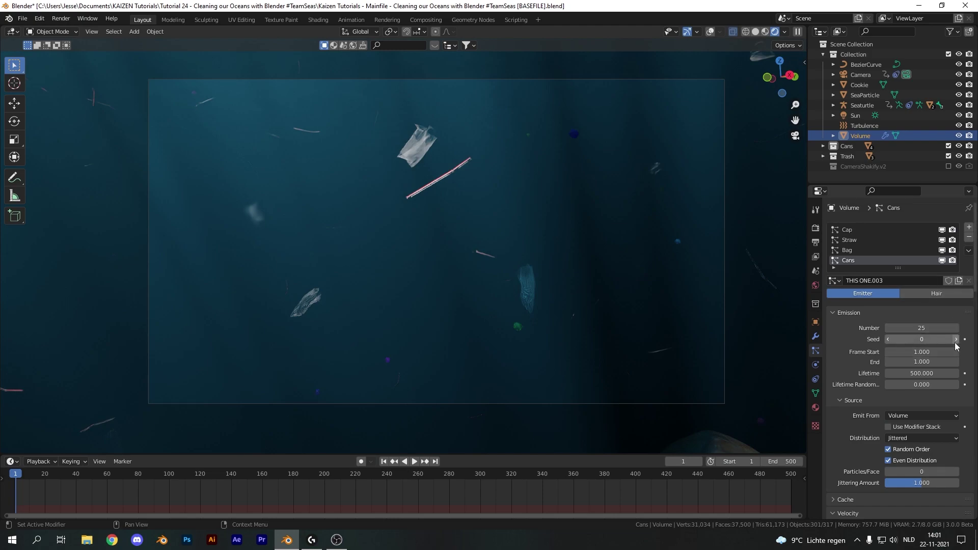
pyautogui.click(955, 341)
pyautogui.click(955, 340)
pyautogui.click(956, 341)
pyautogui.click(956, 340)
pyautogui.click(955, 340)
pyautogui.click(955, 341)
pyautogui.click(956, 340)
pyautogui.click(955, 340)
pyautogui.click(956, 339)
pyautogui.click(956, 339)
pyautogui.click(956, 339)
pyautogui.click(956, 340)
pyautogui.click(956, 340)
pyautogui.click(956, 340)
# - Play the animation and scrub to frame 463 to check the trash around the turtle
pyautogui.press('space')
pyautogui.moveTo(138, 475); pyautogui.dragTo(736, 474)
pyautogui.press('space')
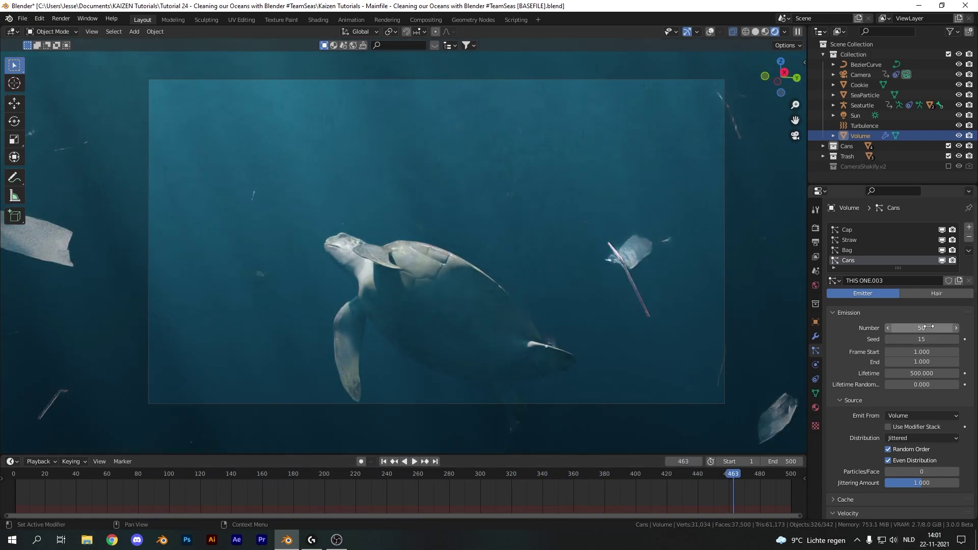
# - Raise the Cans system's seed by three, scrub the timeline to check the result, and return to frame 1
pyautogui.moveTo(36, 474); pyautogui.dragTo(20, 474)
pyautogui.click(956, 339)
pyautogui.click(955, 339)
pyautogui.click(956, 340)
pyautogui.click(956, 340)
pyautogui.click(956, 340)
pyautogui.moveTo(104, 475); pyautogui.dragTo(717, 423)
pyautogui.hotkey('shift', 'Left')
# - Add a Seaparticles particle system to the volume with its own copy of the THIS ONE settings and set its number to 20000
pyautogui.click(969, 227)
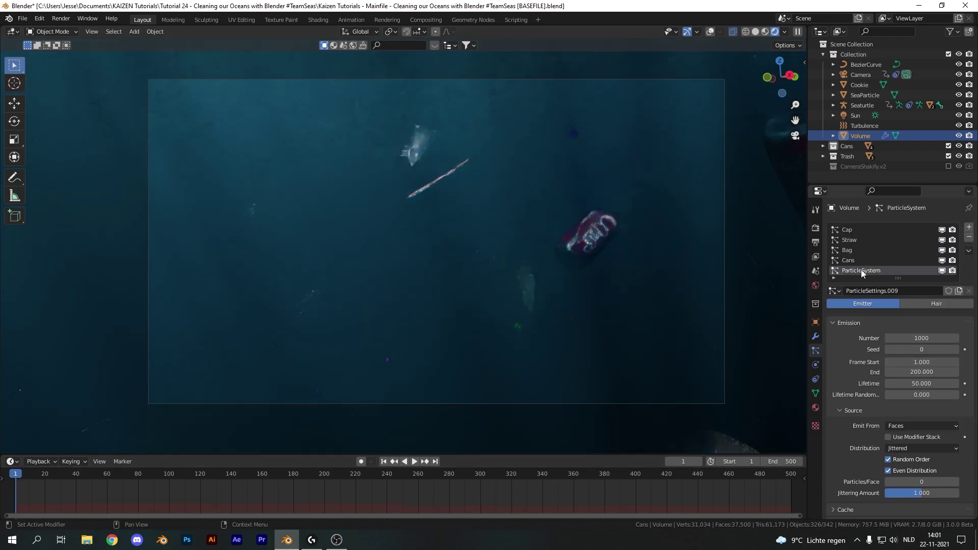
pyautogui.doubleClick(862, 270)
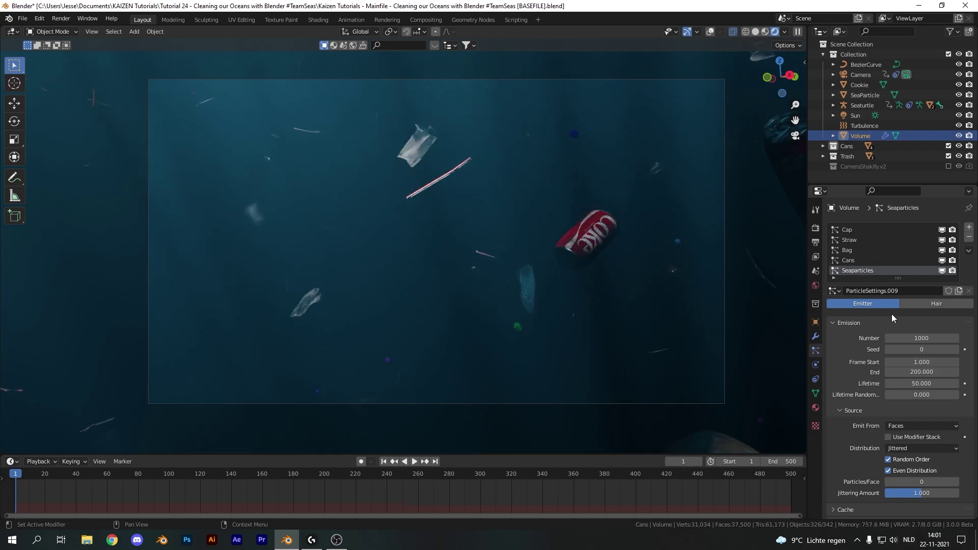
pyautogui.click(838, 290)
pyautogui.click(856, 393)
pyautogui.click(935, 337)
pyautogui.write('2')
pyautogui.press('Return')
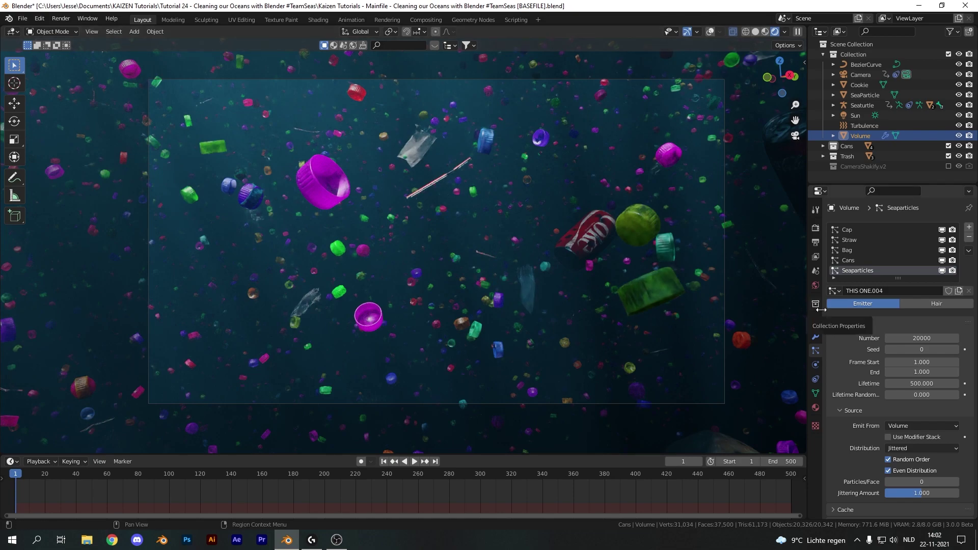
# - Render the Seaparticles system as the SeaParticle object with a scale of 0.02 and a scale randomness of 1
pyautogui.scroll(-10, 907, 341)
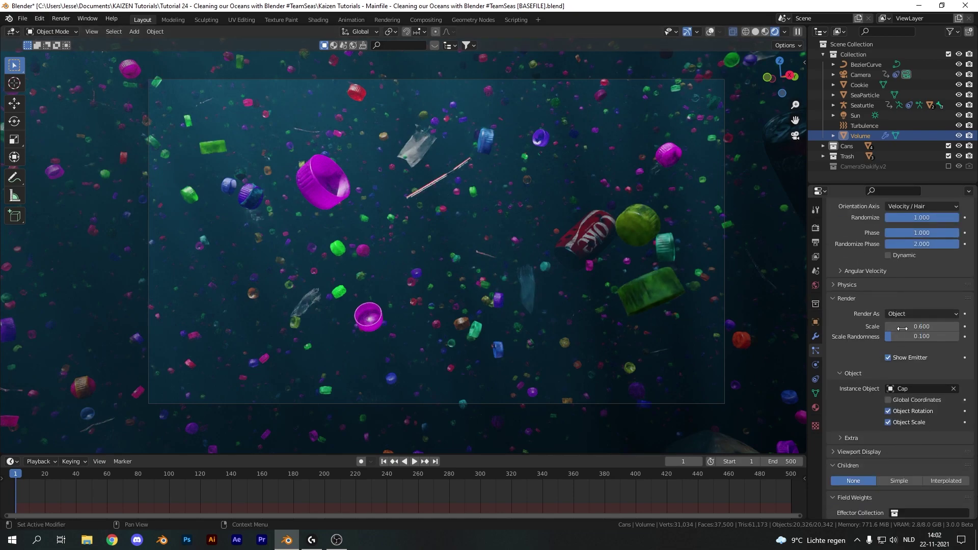
pyautogui.click(916, 389)
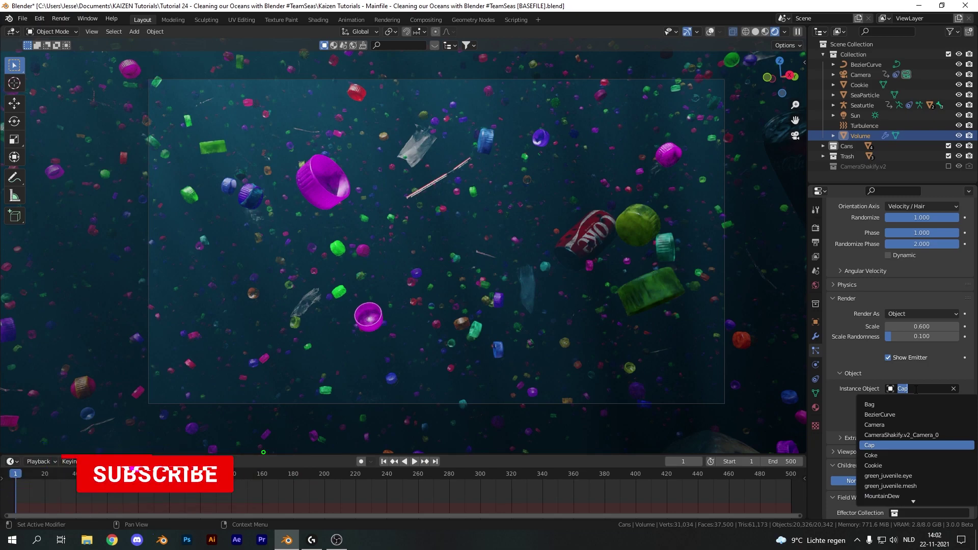
pyautogui.write('sea')
pyautogui.click(879, 415)
pyautogui.click(916, 326)
pyautogui.write('.02')
pyautogui.press('Return')
pyautogui.click(905, 338)
pyautogui.write('1')
pyautogui.press('Return')
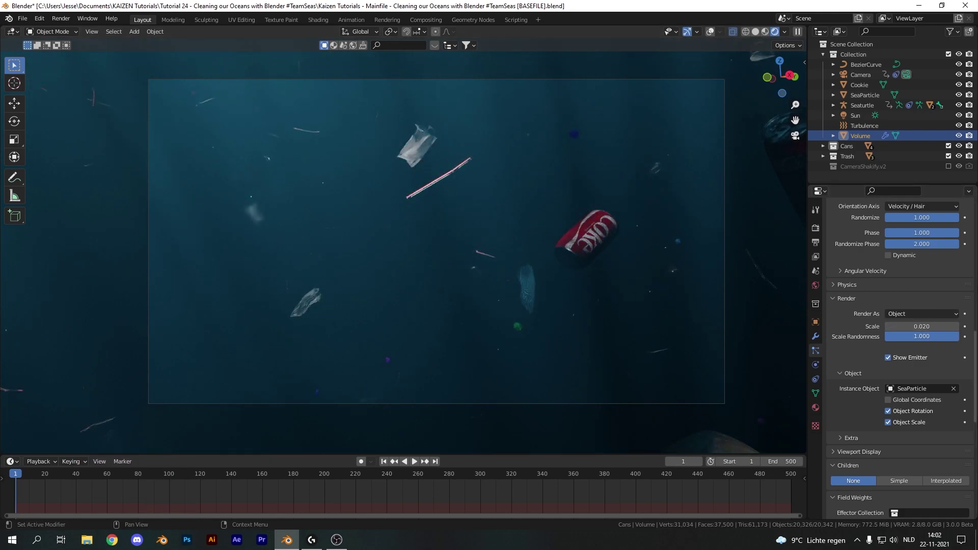
# - Scrub the animation to frame 482 and render that frame as an image
pyautogui.moveTo(20, 475); pyautogui.dragTo(763, 474)
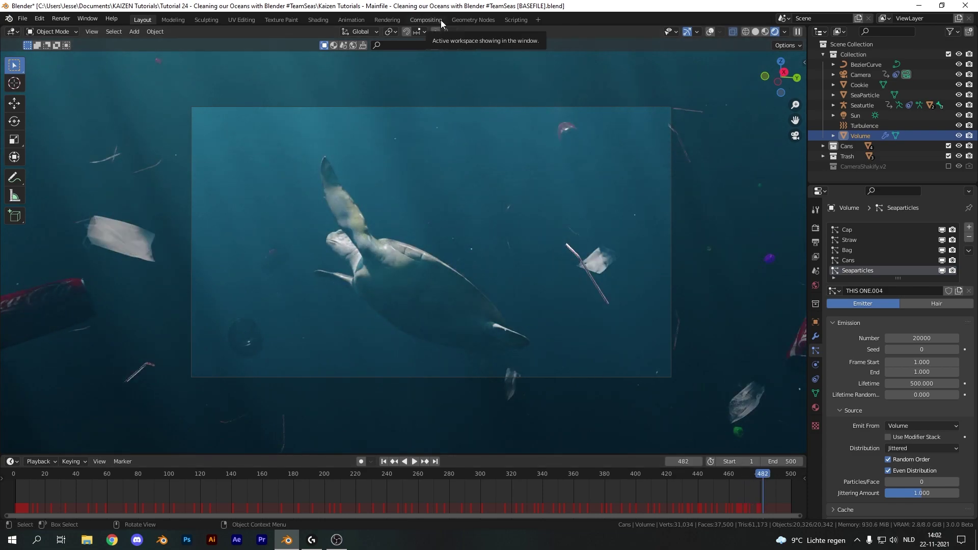
pyautogui.click(71, 20)
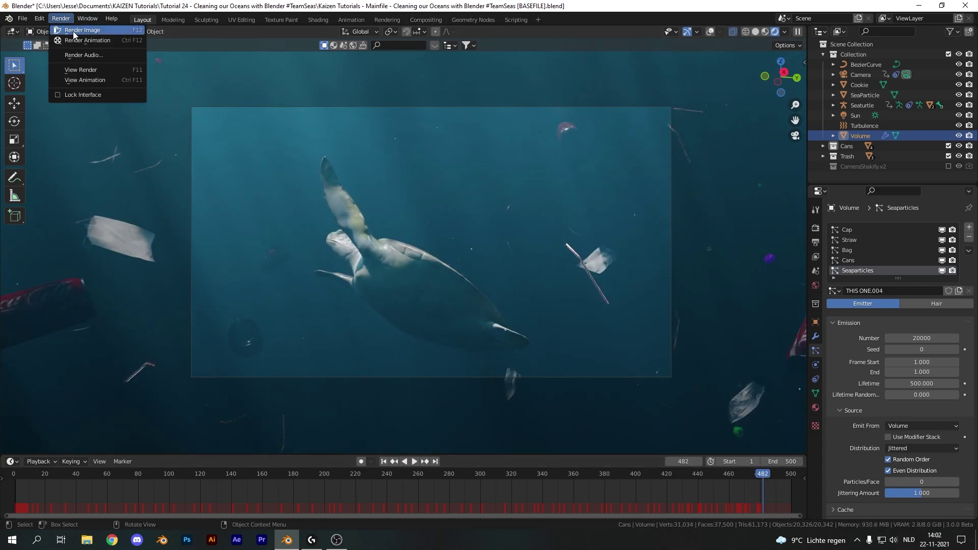
pyautogui.click(72, 32)
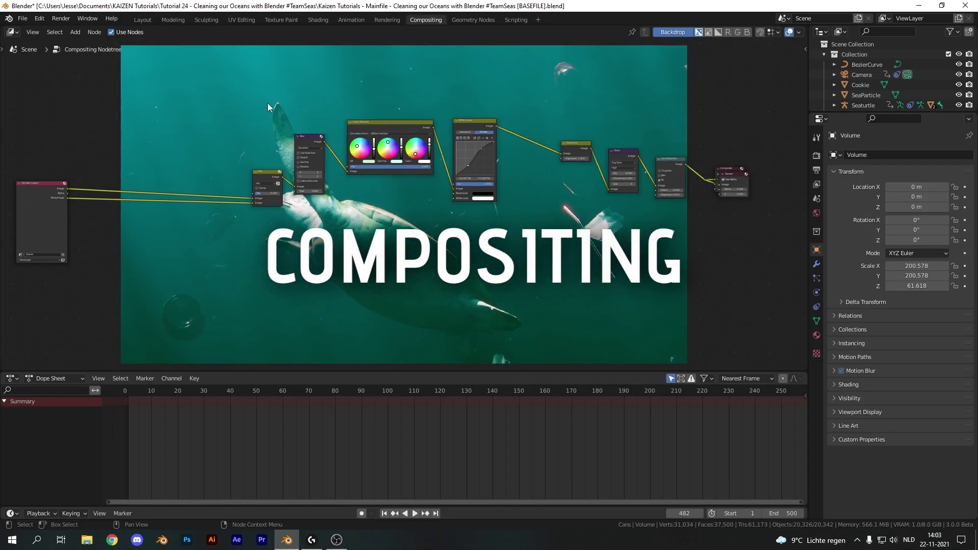
# - In the compositing node tree, move the output nodes aside and the effect nodes lower to uncover the backdrop image
pyautogui.press('g')
pyautogui.click(726, 196)
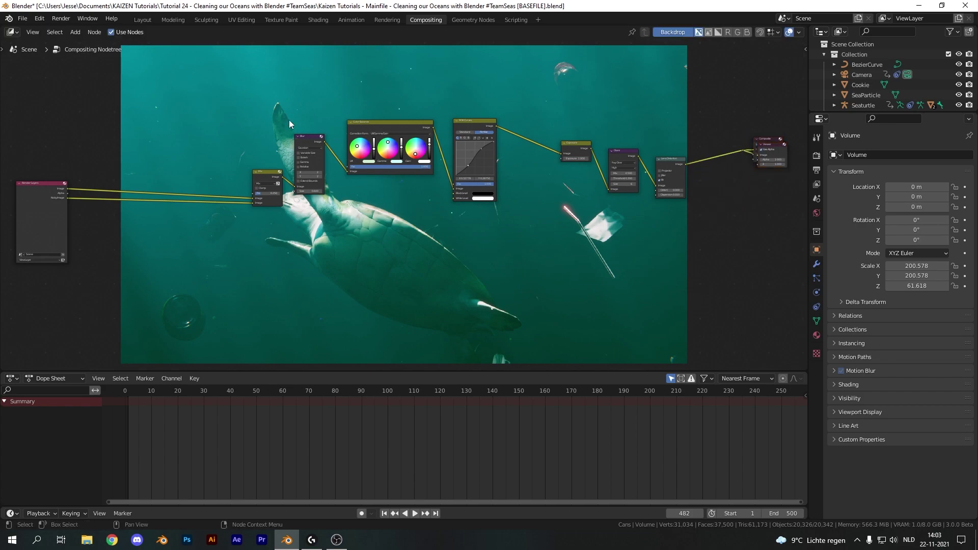
pyautogui.moveTo(243, 89); pyautogui.dragTo(764, 283)
pyautogui.press('g')
pyautogui.click(319, 103)
pyautogui.click(244, 87)
pyautogui.moveTo(242, 87); pyautogui.dragTo(706, 276)
pyautogui.press('g')
pyautogui.click(709, 424)
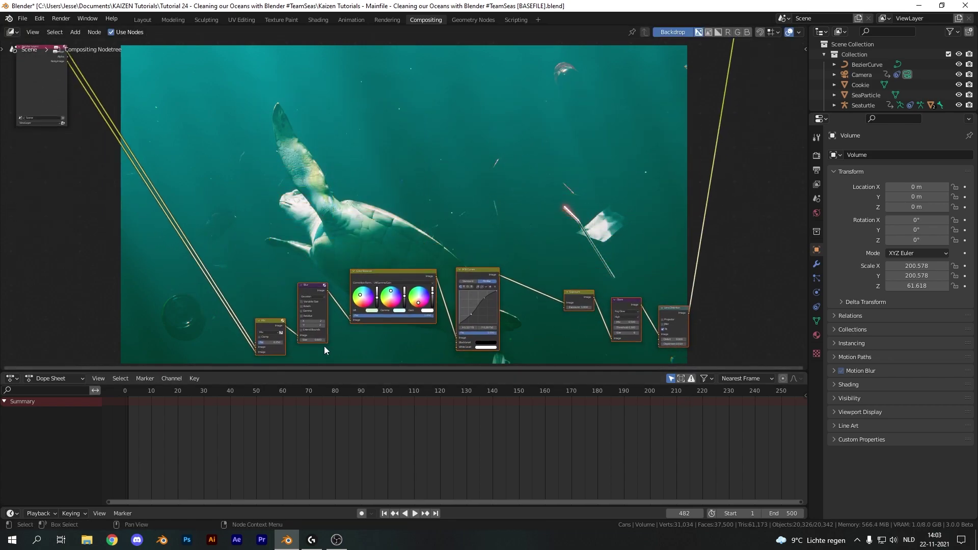
# - Reposition the Render Layers node near the Mix node and set the Mix factor to 0.5
pyautogui.scroll(2, 325, 351)
pyautogui.moveTo(269, 327); pyautogui.dragTo(419, 382, button='middle')
pyautogui.moveTo(154, 79); pyautogui.dragTo(275, 309)
pyautogui.keyDown('shift'); pyautogui.moveTo(401, 319); pyautogui.dragTo(385, 224, button='middle'); pyautogui.keyUp('shift')
pyautogui.scroll(4, 421, 323)
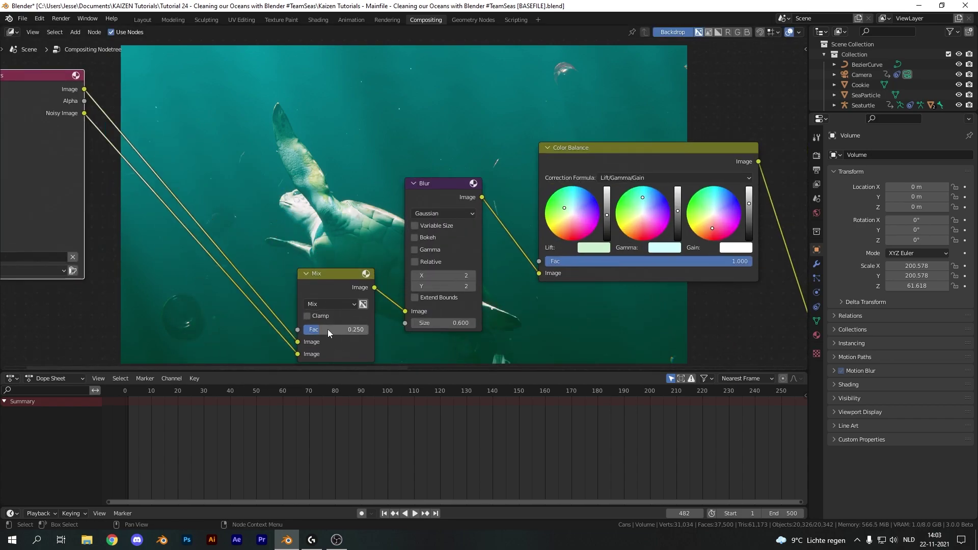
pyautogui.click(324, 331)
pyautogui.press('Return')
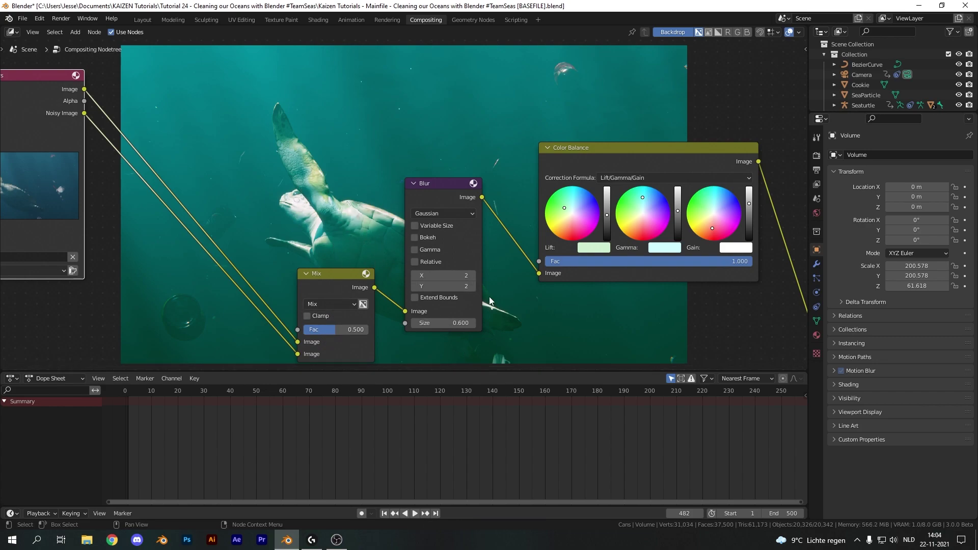
# - Mute and unmute the Blur node to compare its effect on the backdrop's turtle detail
pyautogui.scroll(-1, 497, 236)
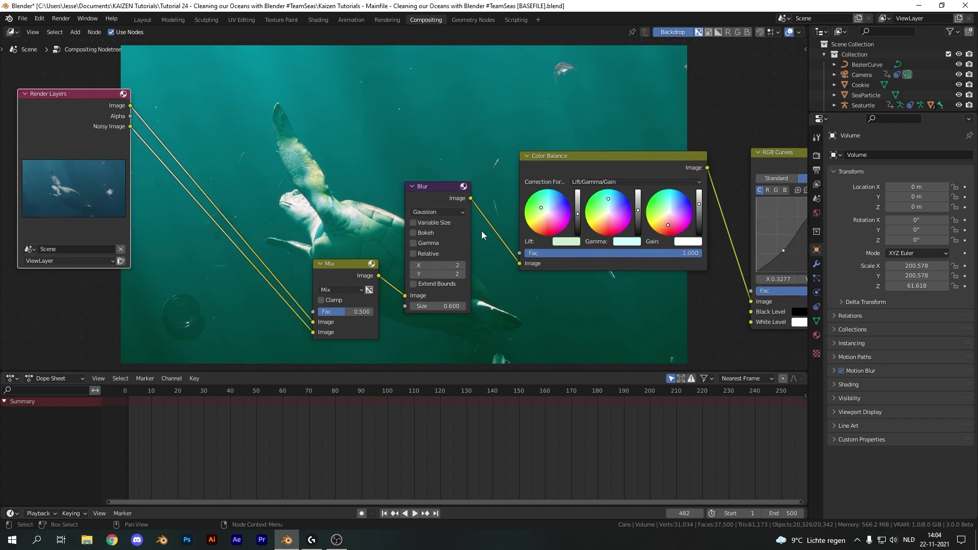
pyautogui.scroll(1, 271, 194)
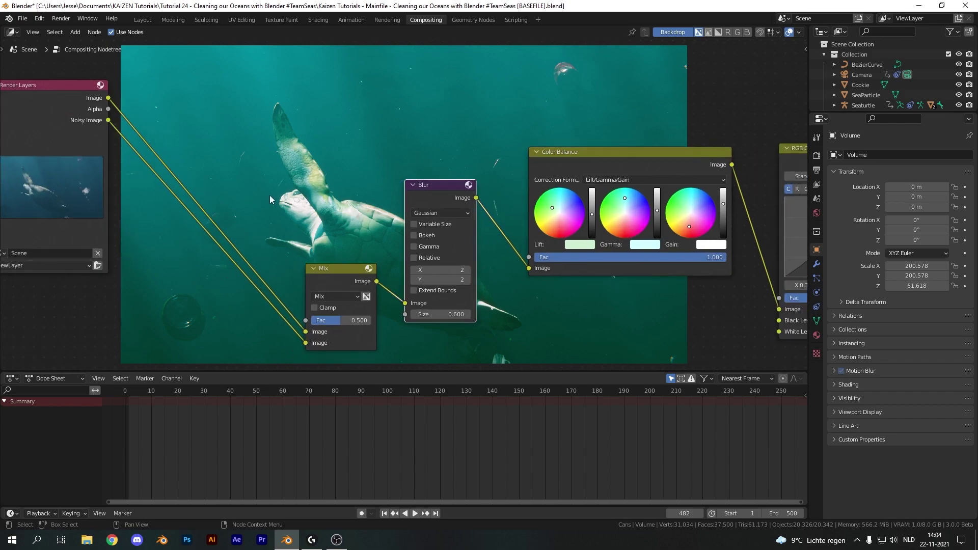
pyautogui.moveTo(67, 89); pyautogui.dragTo(53, 221)
pyautogui.click(444, 185)
pyautogui.press('m')
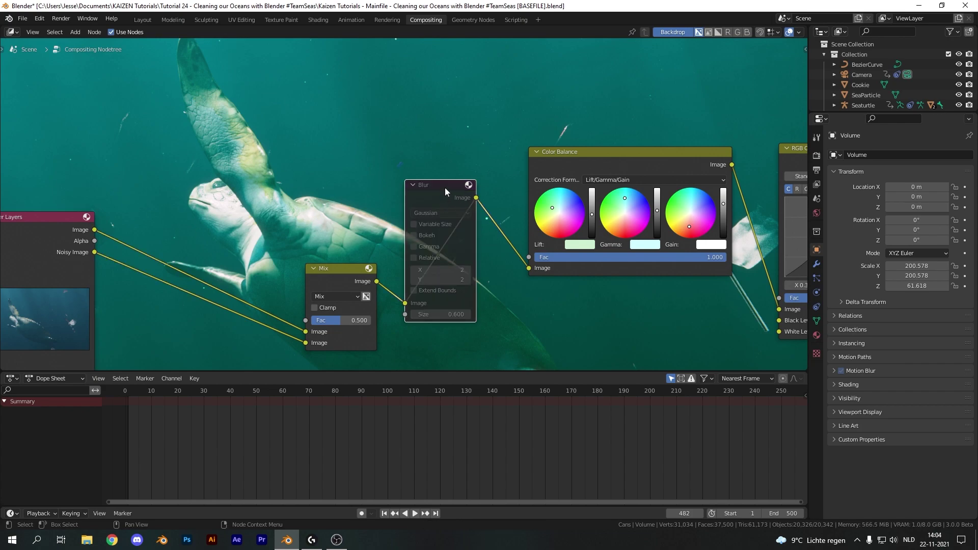
pyautogui.press('m')
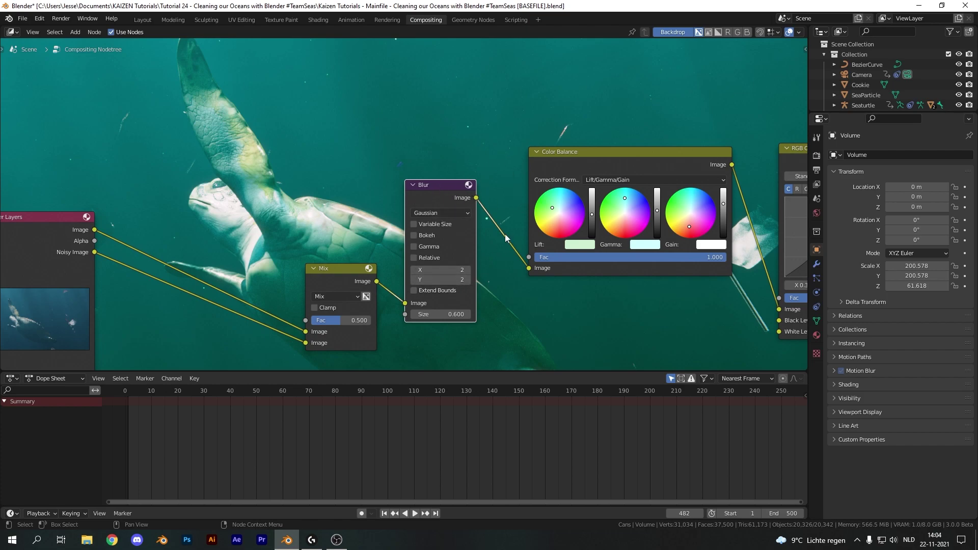
# - Mute and unmute the Color Balance node to compare the image's colours with and without the grade
pyautogui.moveTo(518, 106); pyautogui.dragTo(281, 151, button='middle')
pyautogui.scroll(-1, 348, 202)
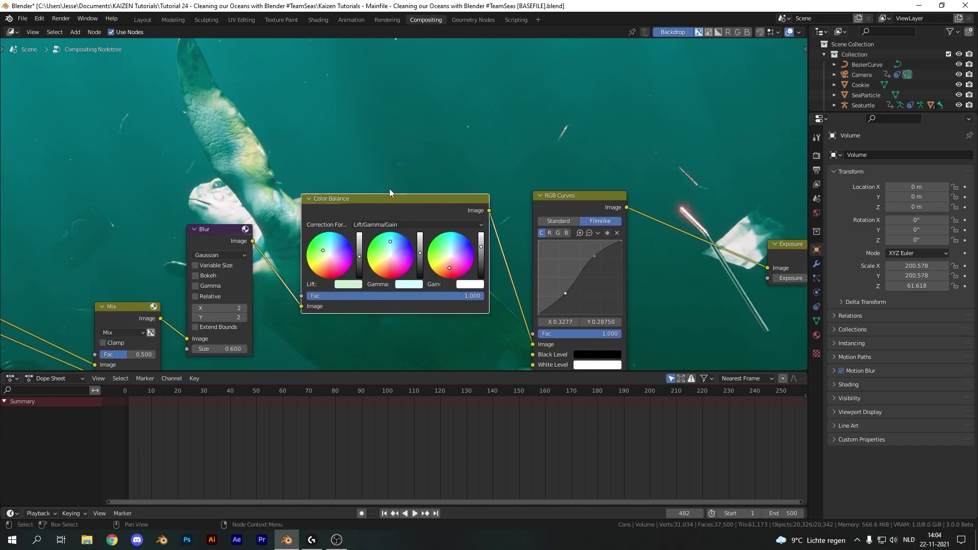
pyautogui.scroll(-1, 390, 188)
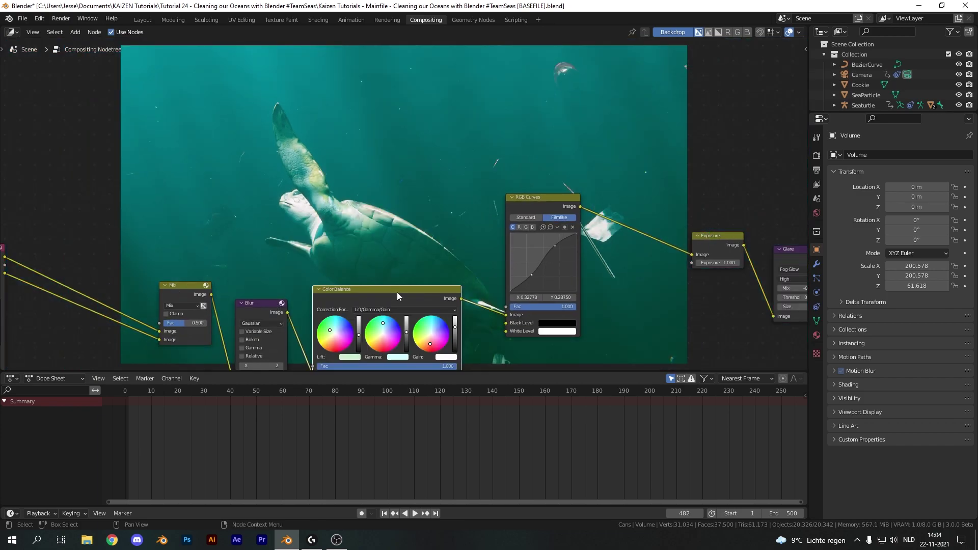
pyautogui.press('m')
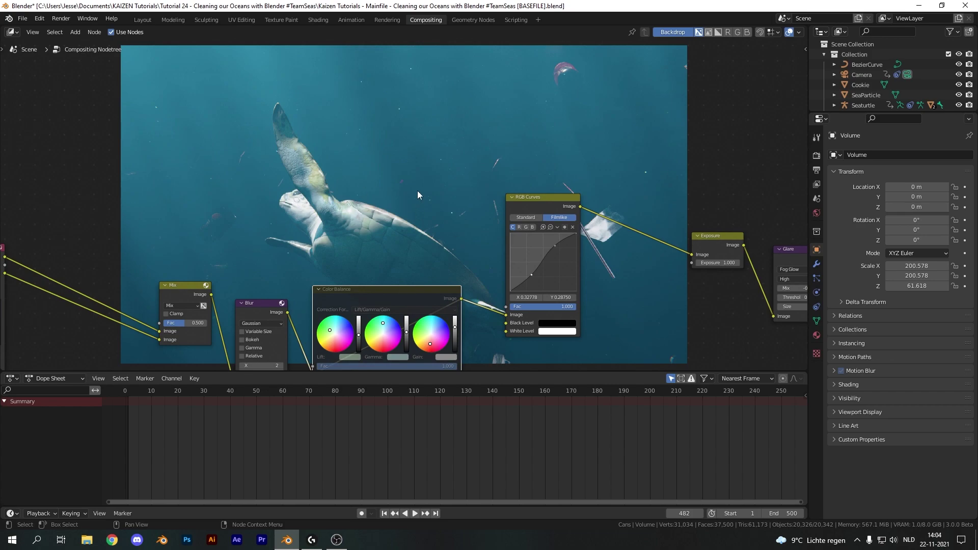
pyautogui.press('m')
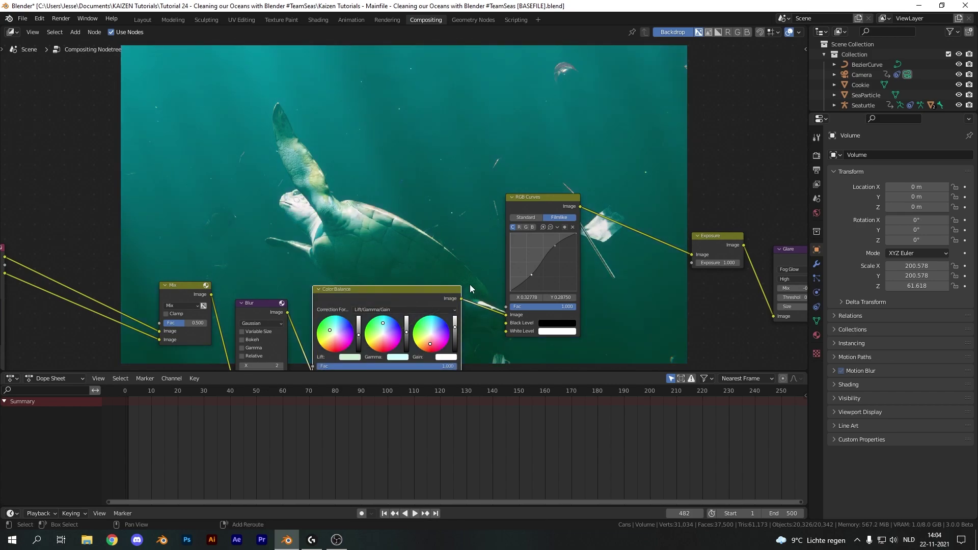
# - Move the Color Balance node higher and shift its lift, gamma and gain colours closer to neutral
pyautogui.moveTo(468, 279)
pyautogui.mouseDown(button='middle')
pyautogui.moveTo(467, 236)
pyautogui.moveTo(566, 38)
pyautogui.moveTo(500, 63)
pyautogui.moveTo(451, 288)
pyautogui.moveTo(476, 273)
pyautogui.mouseUp(button='middle')
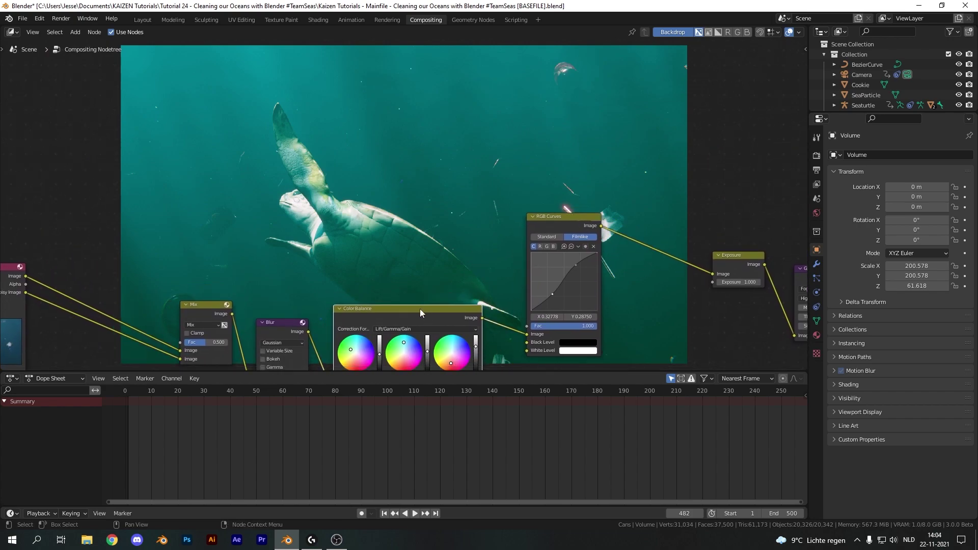
pyautogui.moveTo(420, 310); pyautogui.dragTo(426, 270)
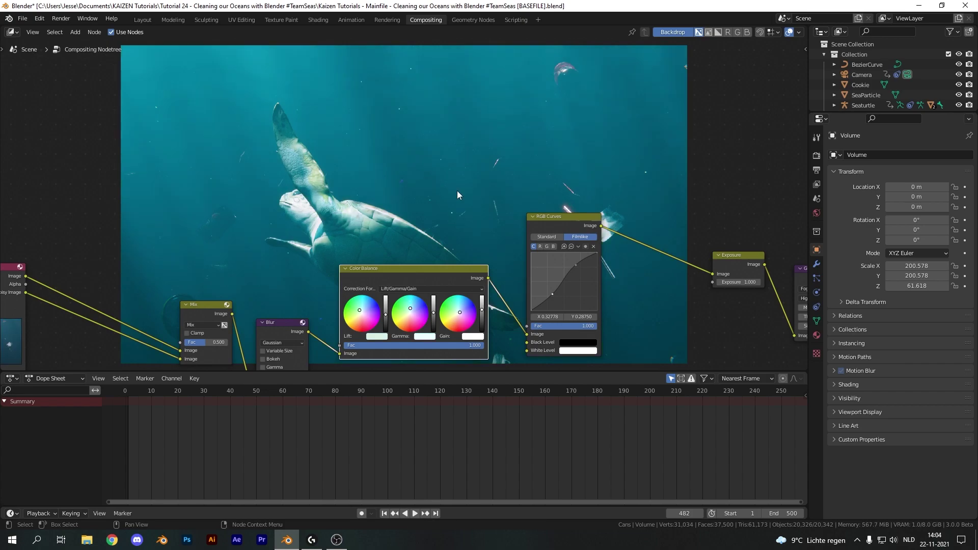
# - Toggle the RGB Curves node and the Exposure node off and on to compare the contrast and brightness they add
pyautogui.click(581, 225)
pyautogui.press('m')
pyautogui.press('m')
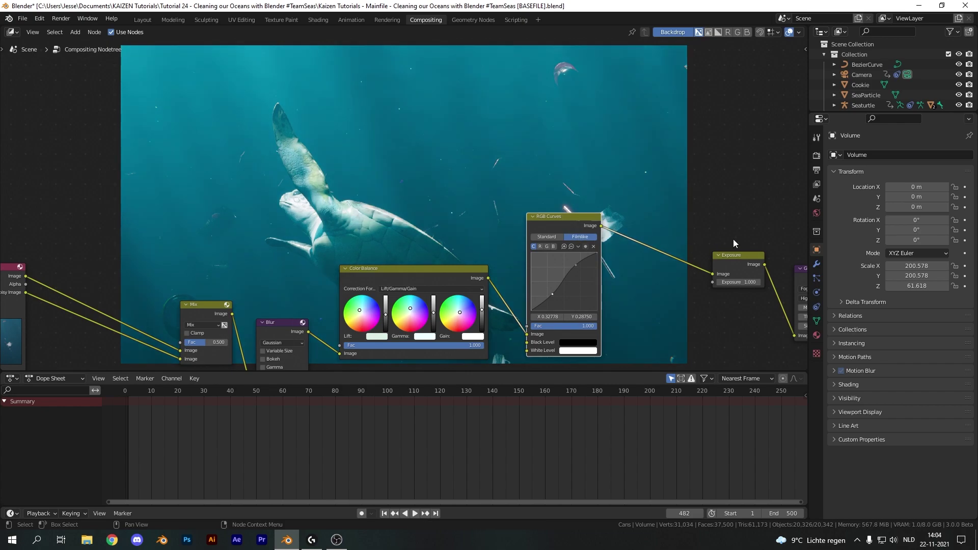
pyautogui.moveTo(734, 240); pyautogui.dragTo(468, 300, button='middle')
pyautogui.moveTo(469, 325); pyautogui.dragTo(444, 322)
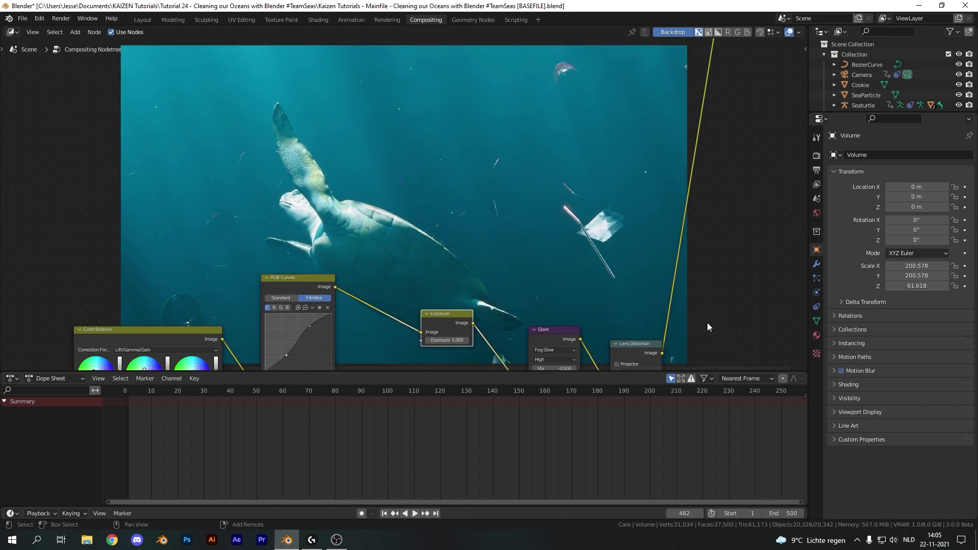
# - Mute and unmute the Glare node to compare the glow on the straw and highlights
pyautogui.moveTo(708, 327); pyautogui.dragTo(701, 257, button='middle')
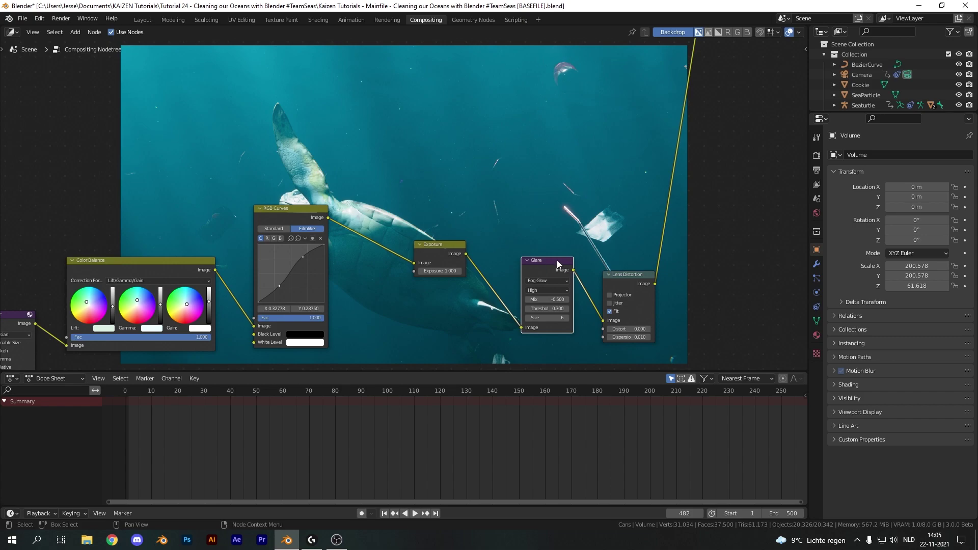
pyautogui.press('m')
pyautogui.press('m')
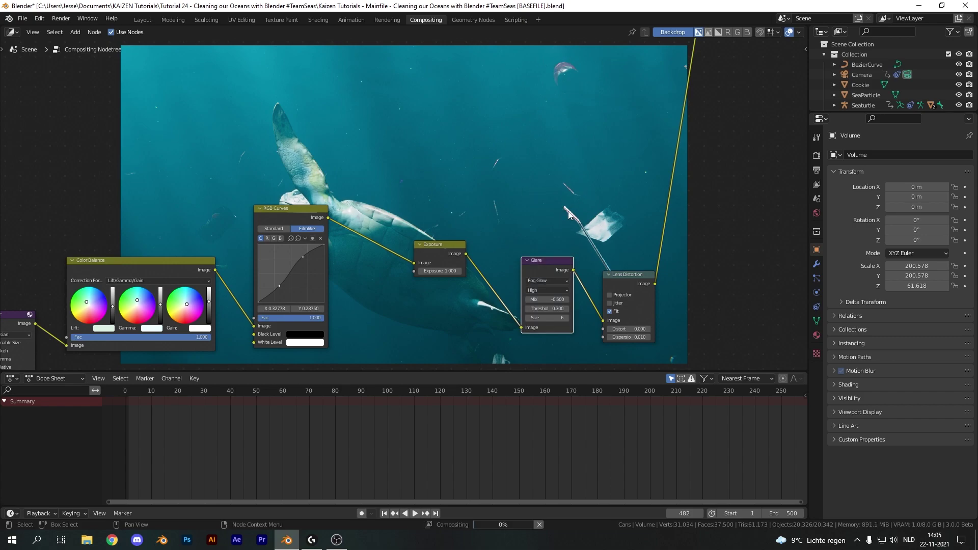
pyautogui.press('m')
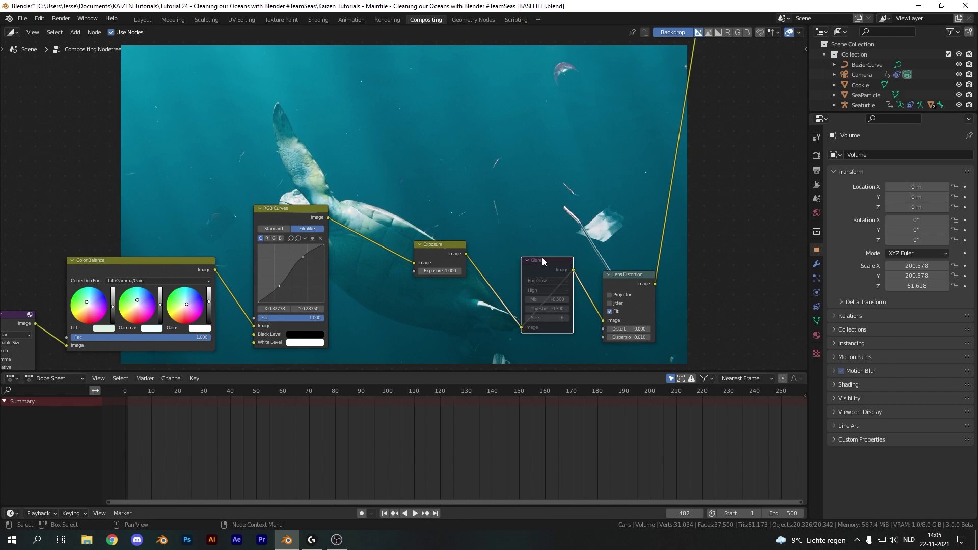
pyautogui.press('m')
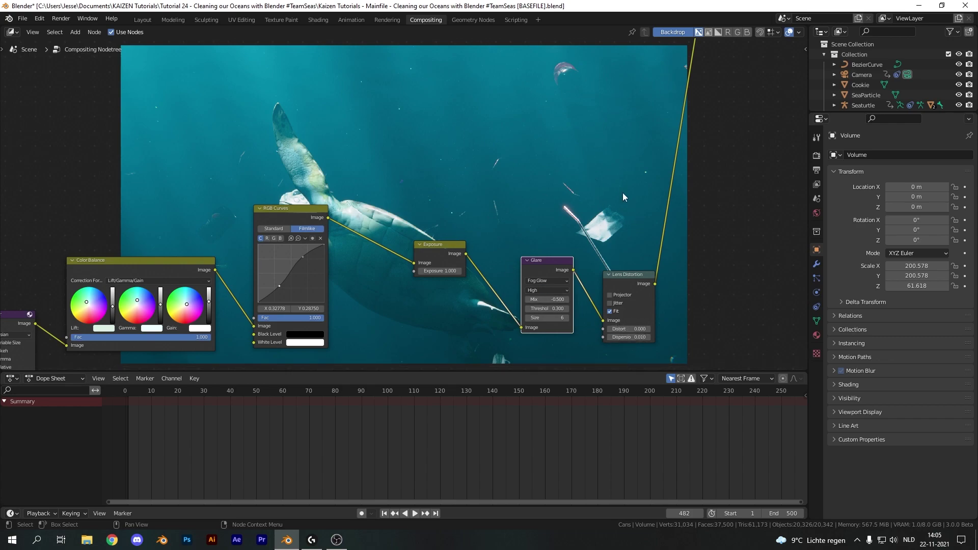
pyautogui.scroll(-2, 485, 179)
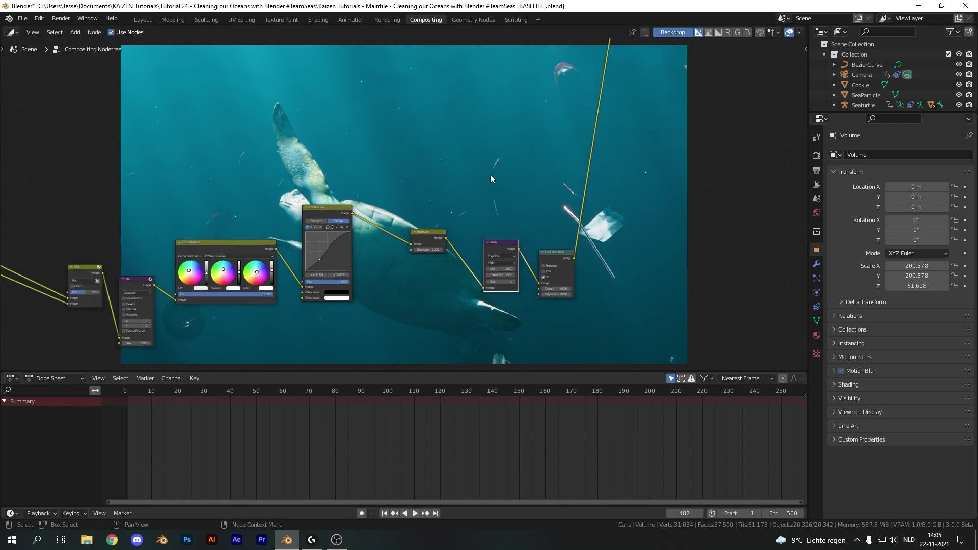